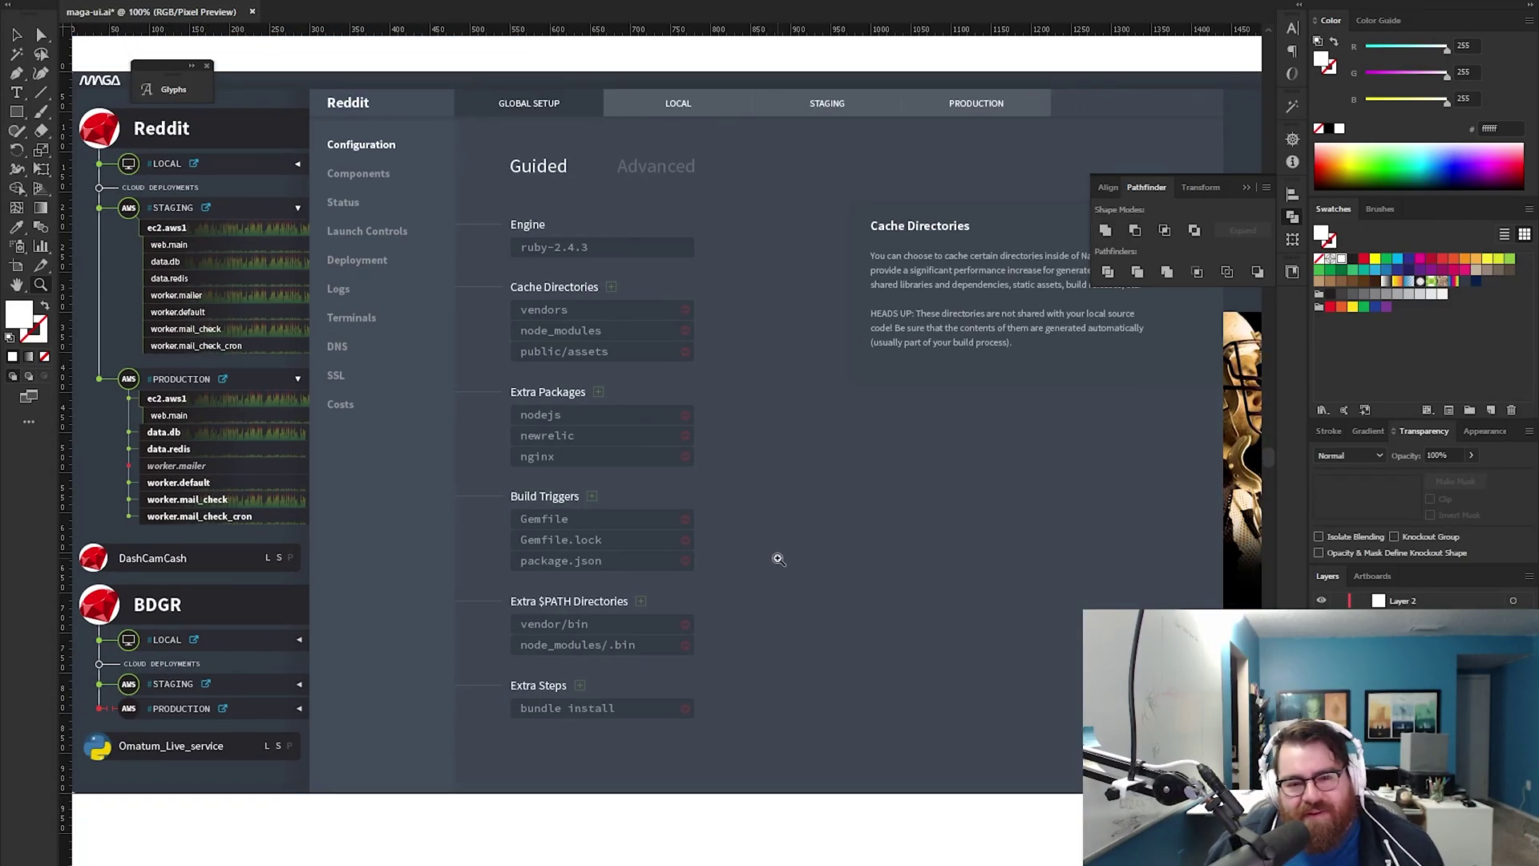
Fill the white header band behind Guided and Advanced with the GLOBAL SETUP tab's dark color, 323a45
left_click_drag(851, 234, 728, 385)
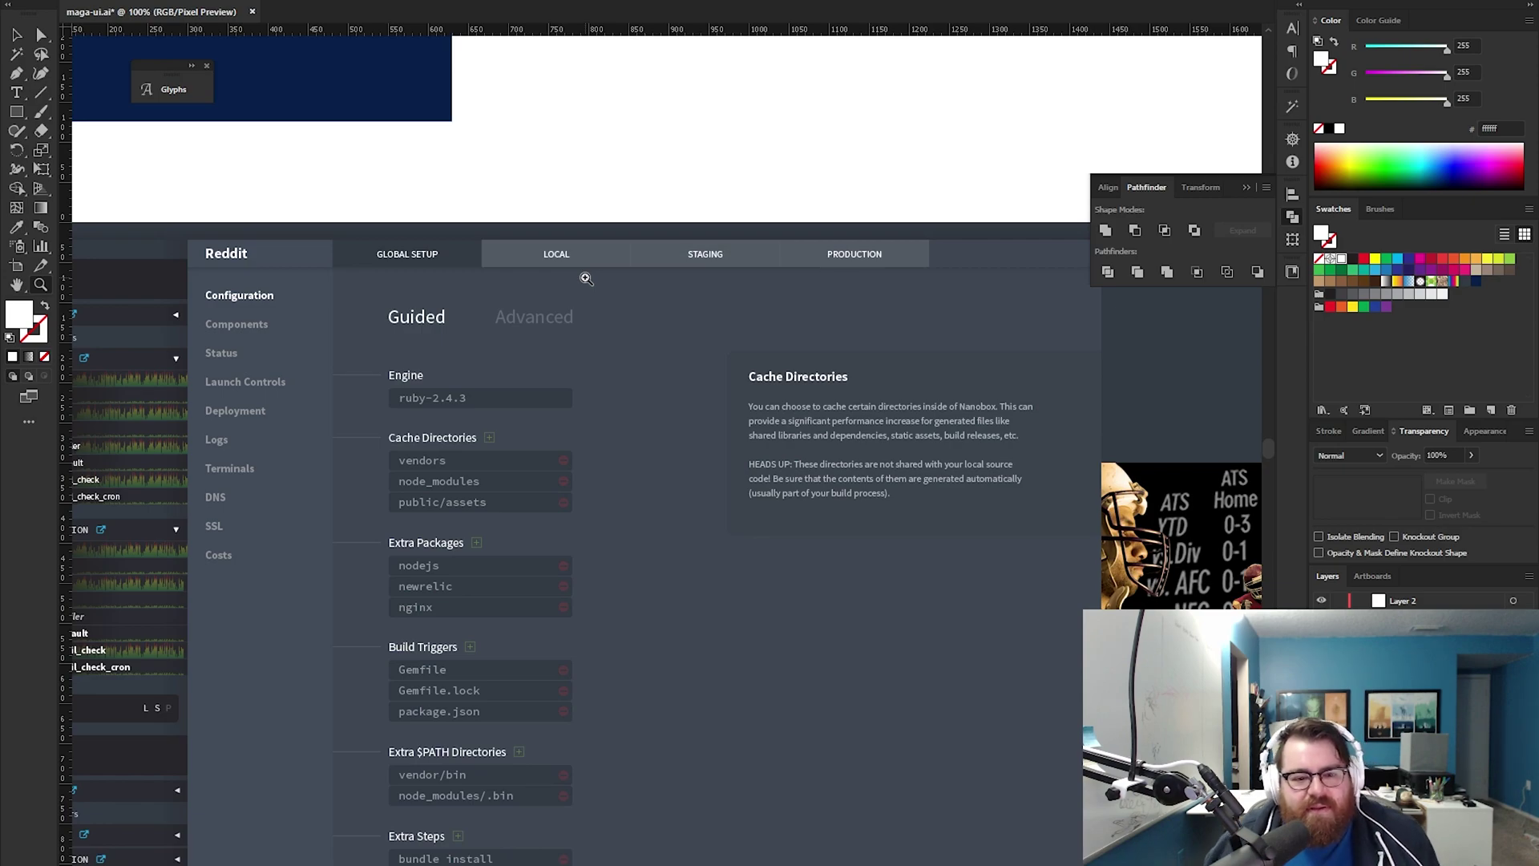
scroll(645, 271, "down", 3)
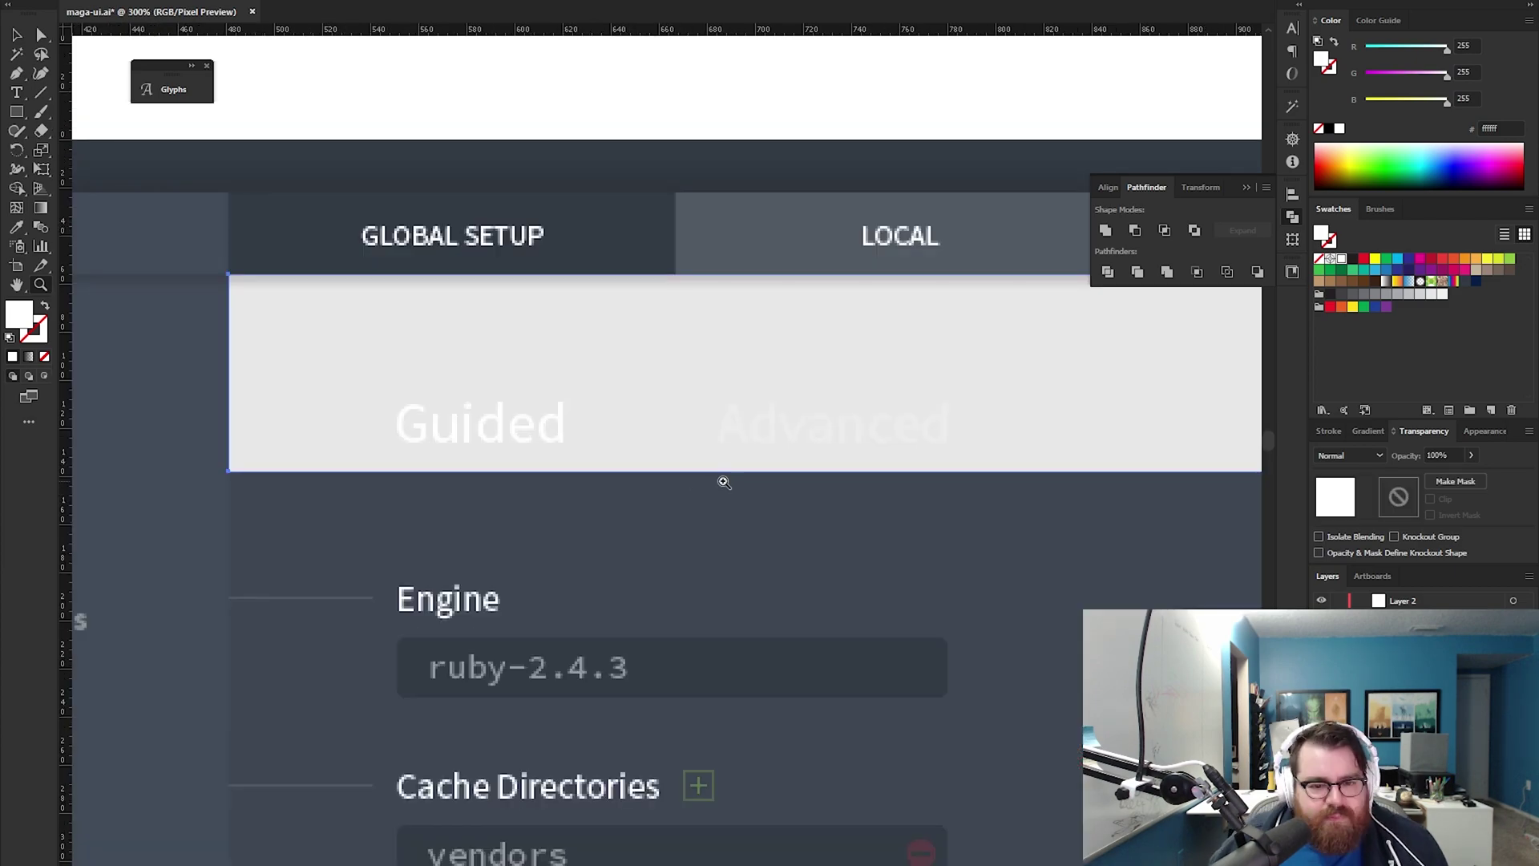
left_click(725, 479, "alt")
key("i")
left_click(603, 281)
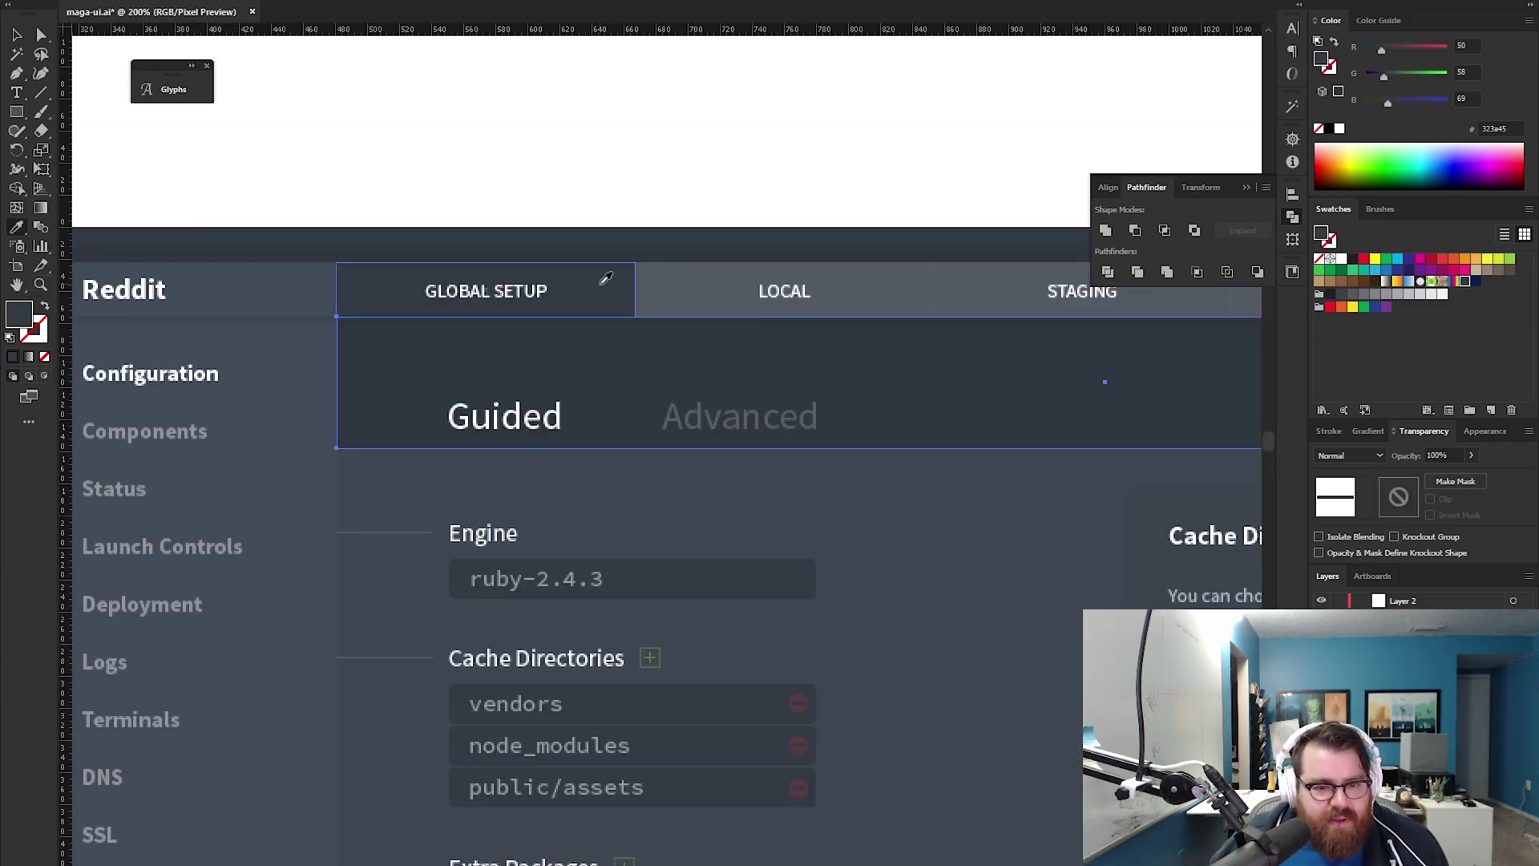
key("v")
left_click(671, 151)
Draw a thin underline rectangle beneath the Guided heading, matching the heading's width and starting at the header band's lower edge
key("z")
left_click(700, 451, "alt")
left_click(701, 450, "alt")
left_click(701, 450, "alt")
left_click(700, 451, "alt")
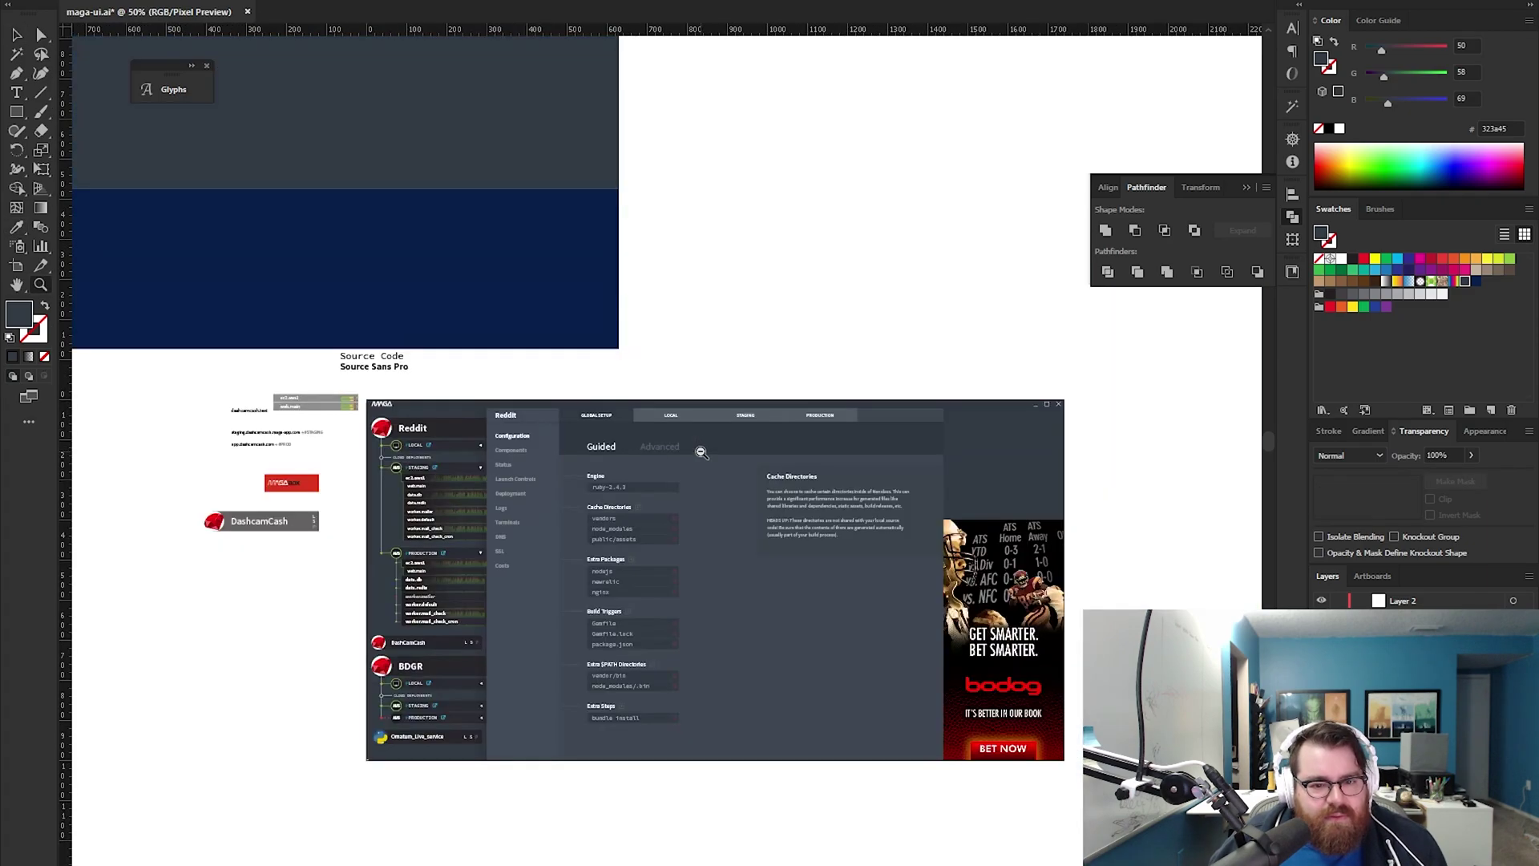
double_click(657, 458)
left_click(657, 458)
left_click(670, 426)
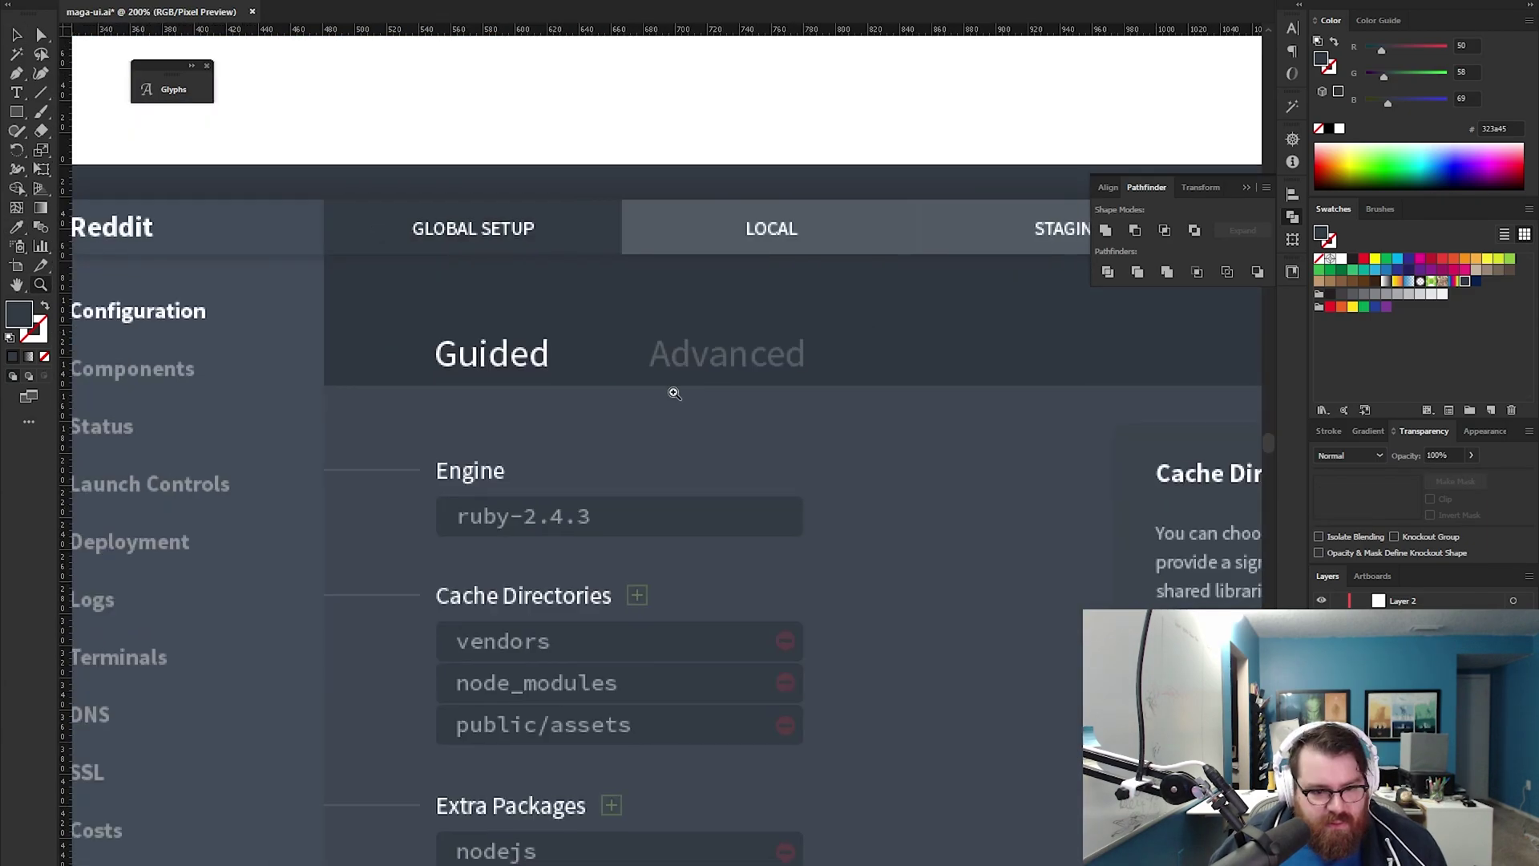
left_click(617, 403)
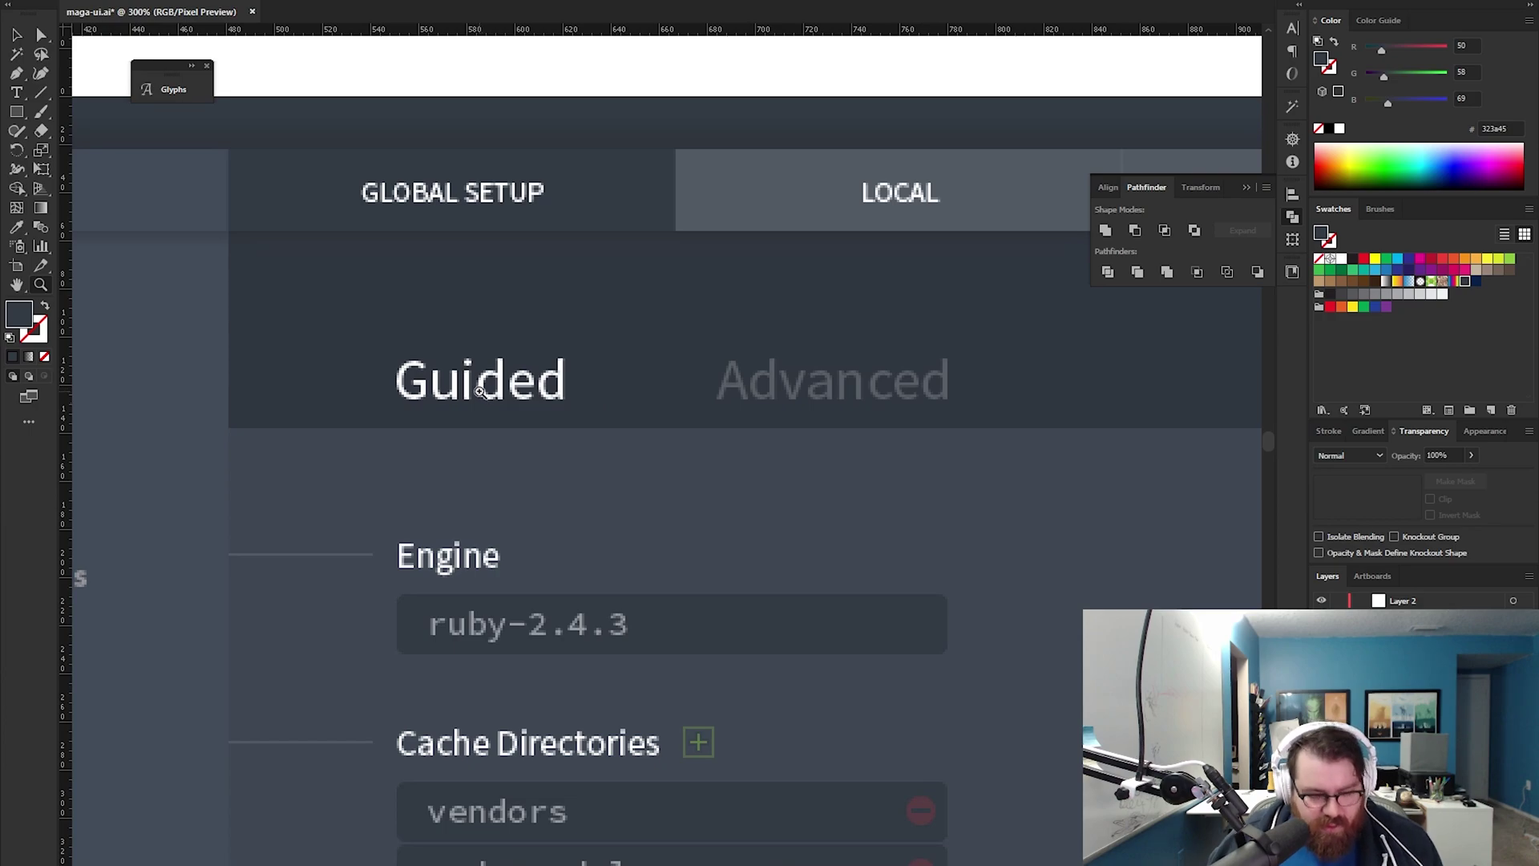
key("m")
left_click_drag(396, 428, 568, 437)
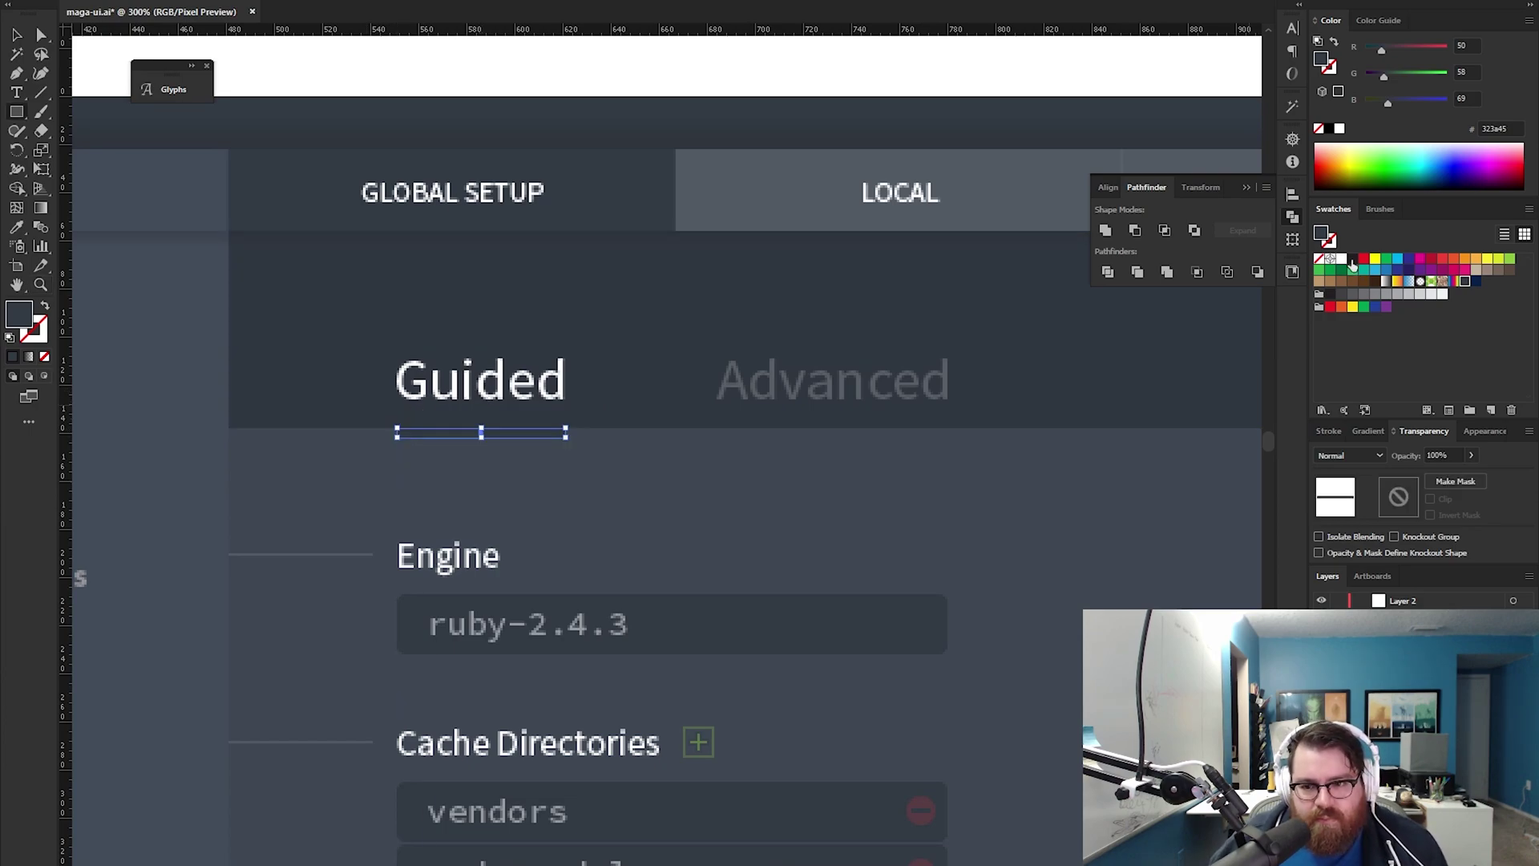
Nudge the white underline bar up so its bottom edge sits on the header band's lower edge
key("z")
left_click(561, 454)
left_click(558, 453)
key("v")
key("Up")
key("Up")
key("Up")
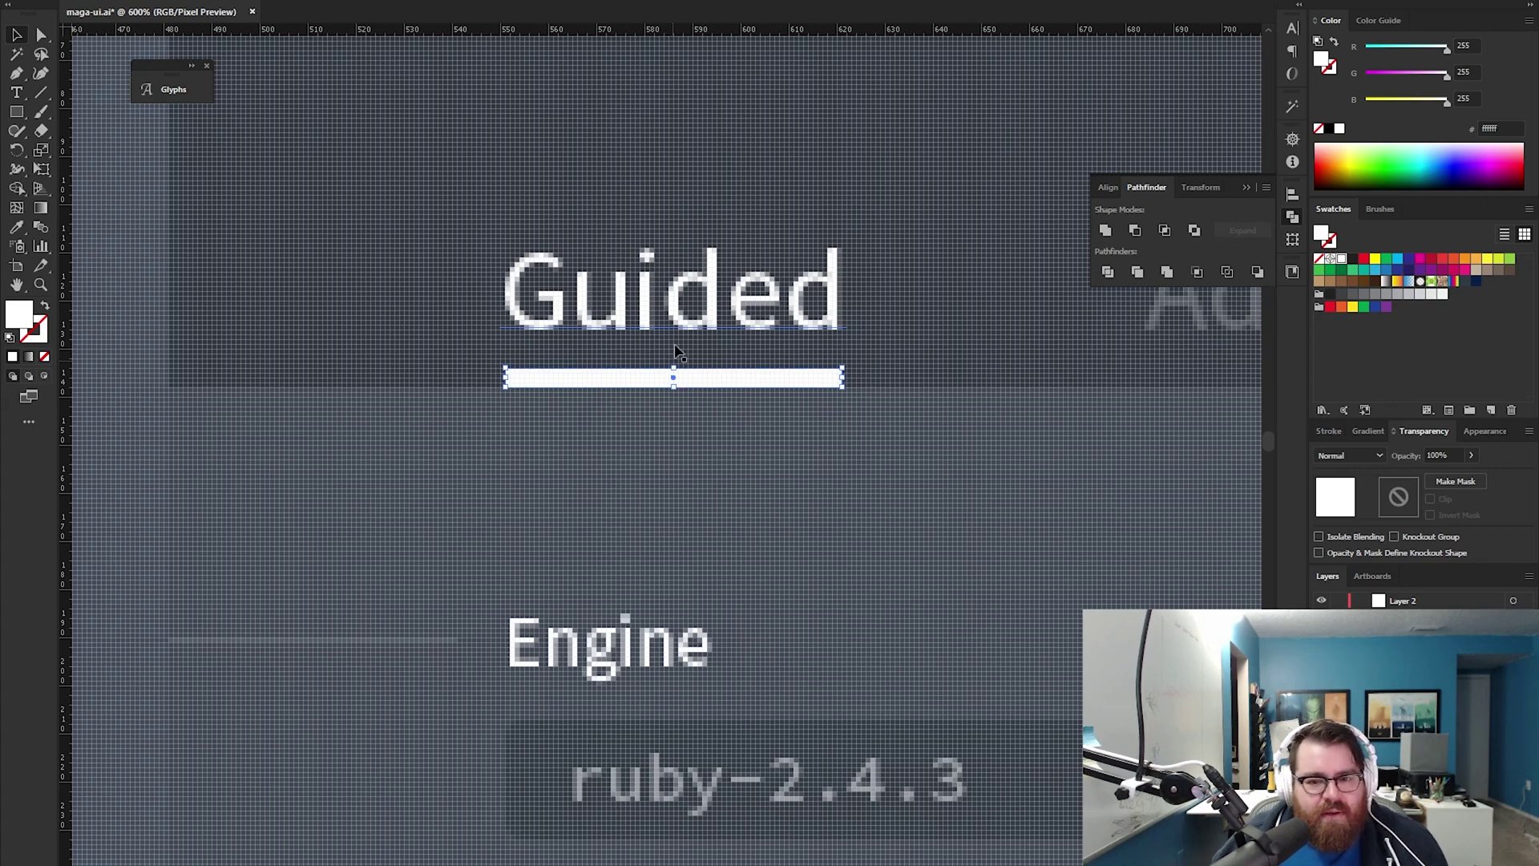
left_click(768, 469)
Check the underline bar beneath Guided close up, and review it against the whole page at 100%
key("z")
left_click(690, 434)
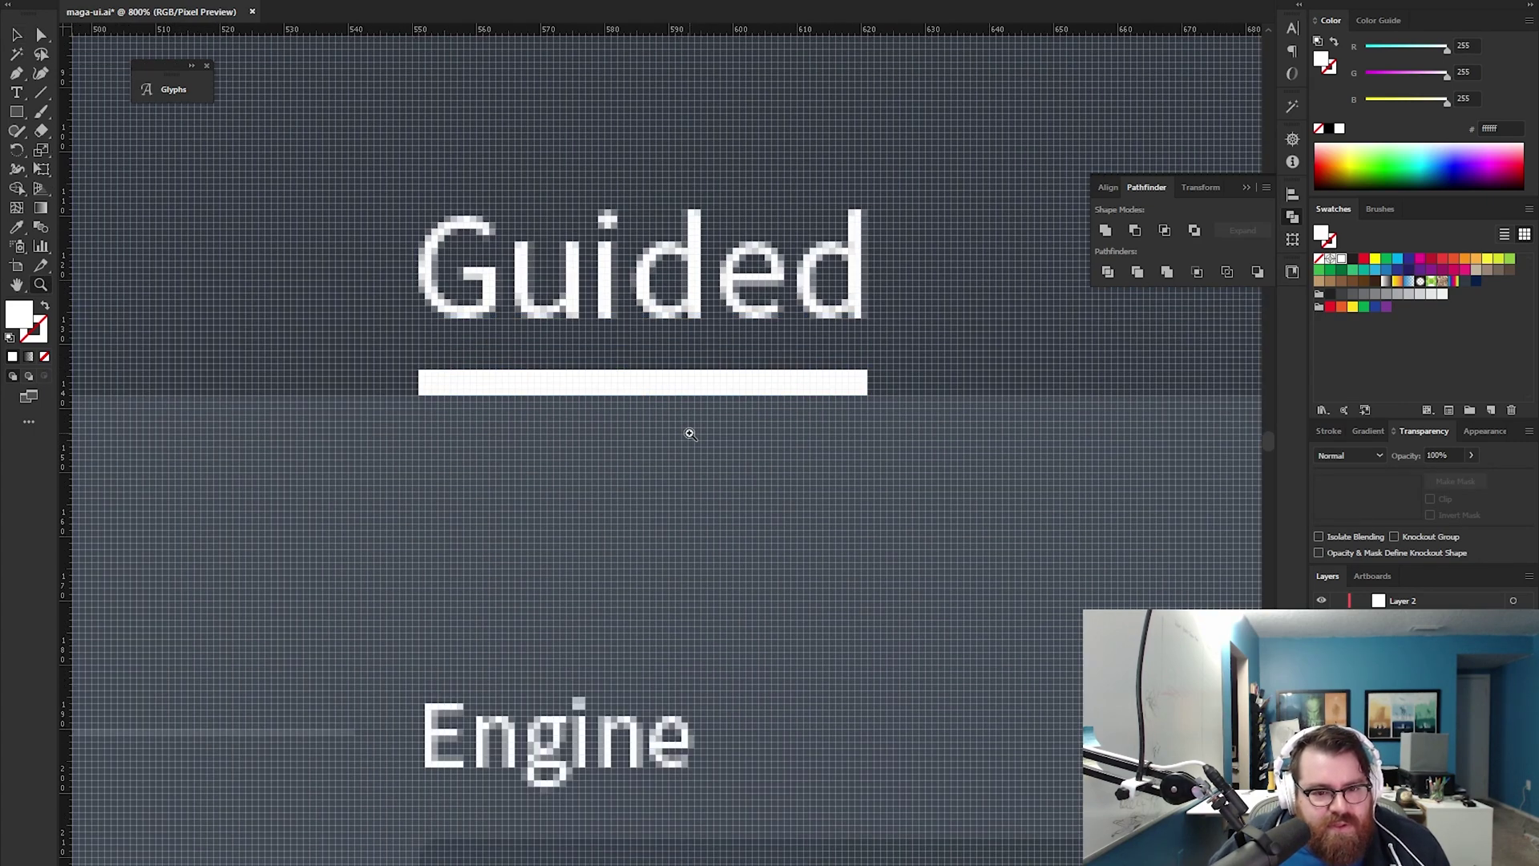
key("v")
left_click(705, 390)
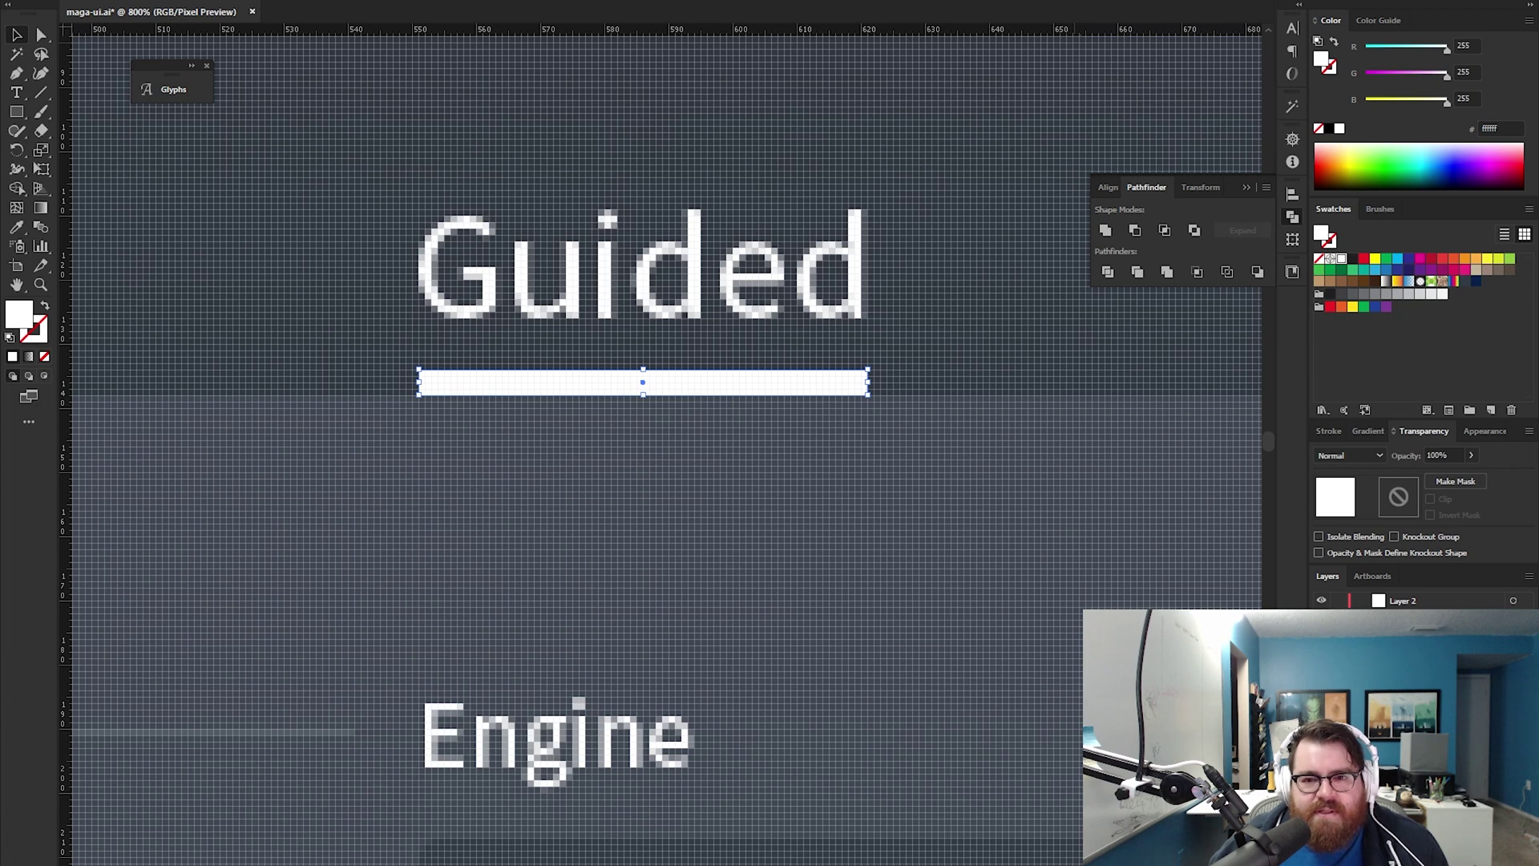
key("ctrl+1")
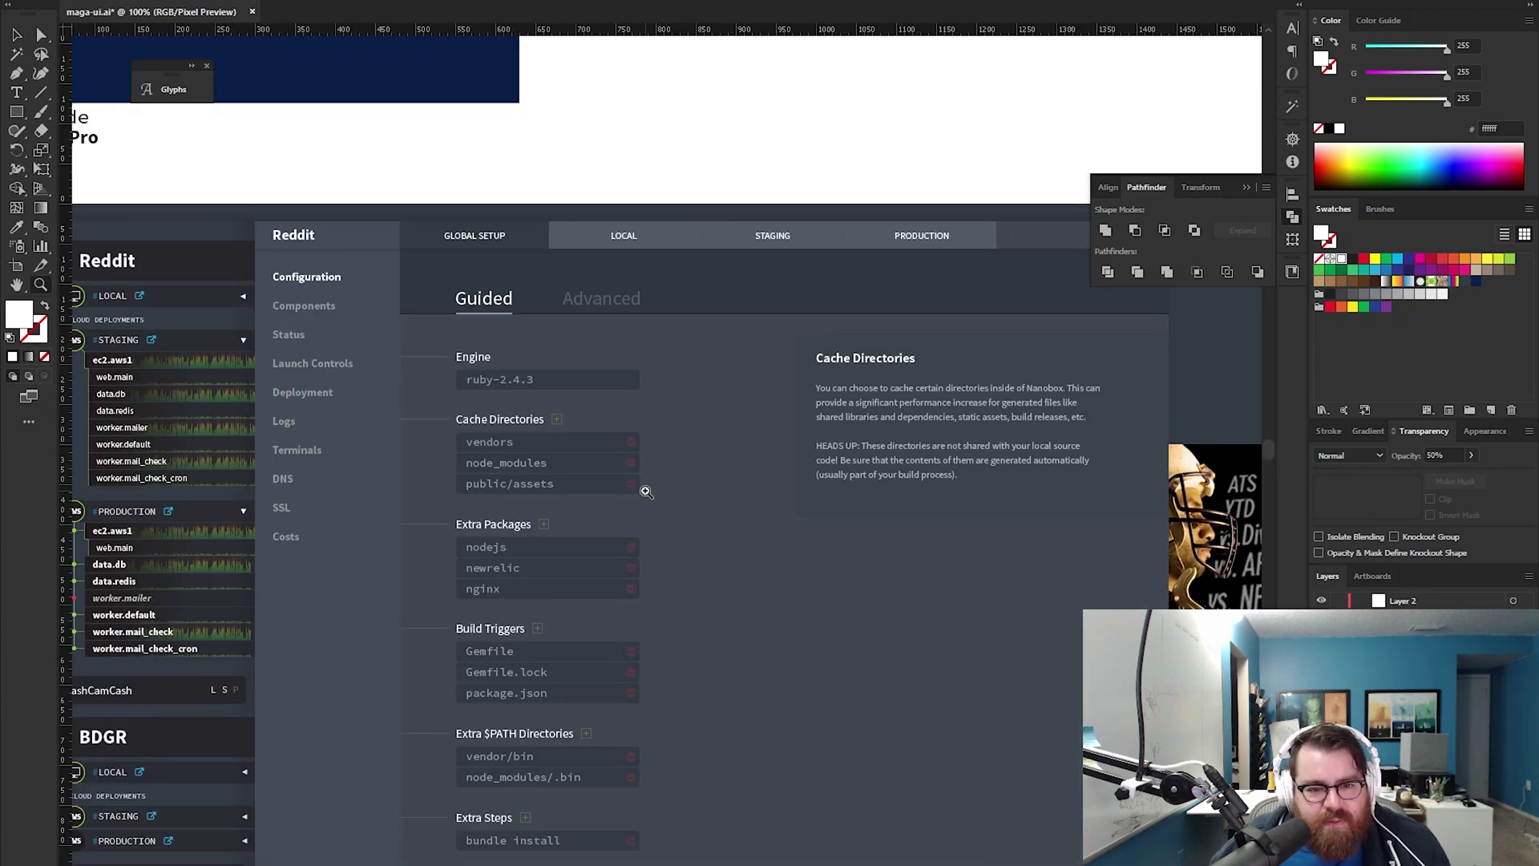
left_click_drag(843, 584, 666, 498)
key("v")
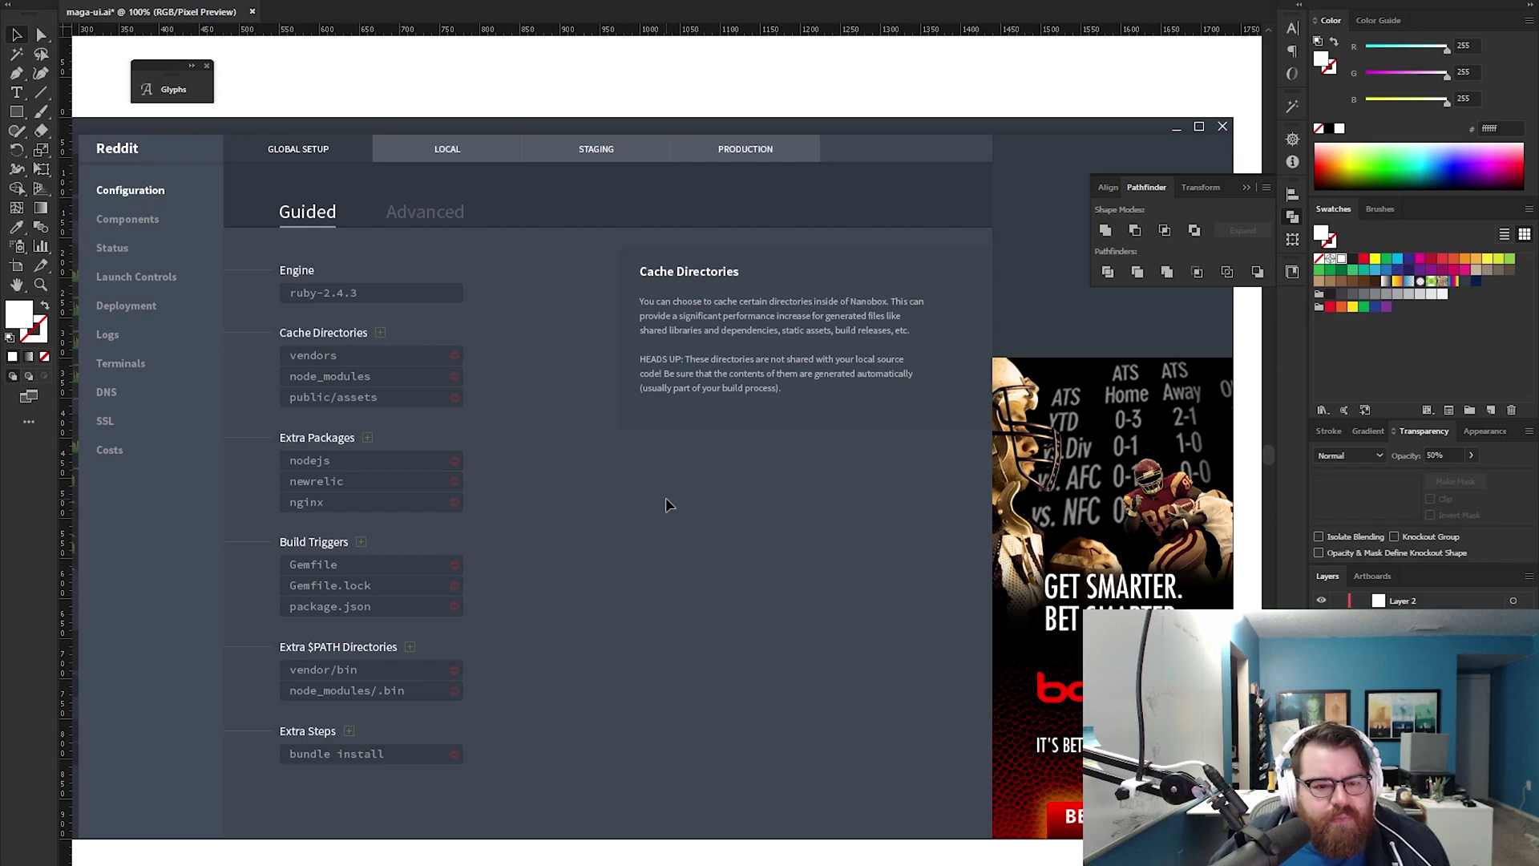
Switch to the browser theme editor and look over the Darkula preview of the boxfile code
key("alt+Tab")
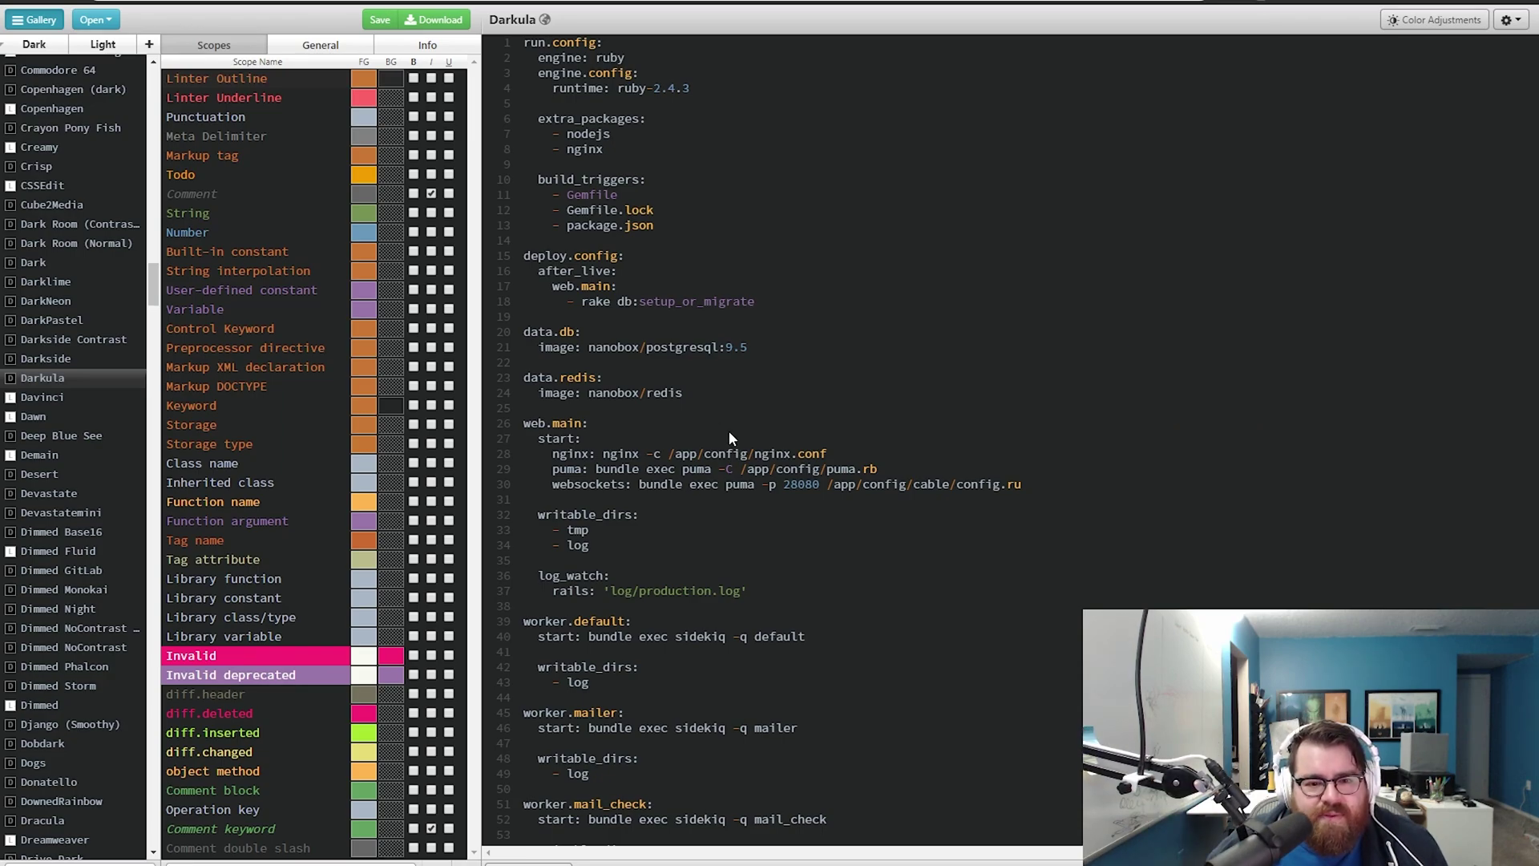
scroll(729, 431, "down", 5)
scroll(733, 432, "up", 5)
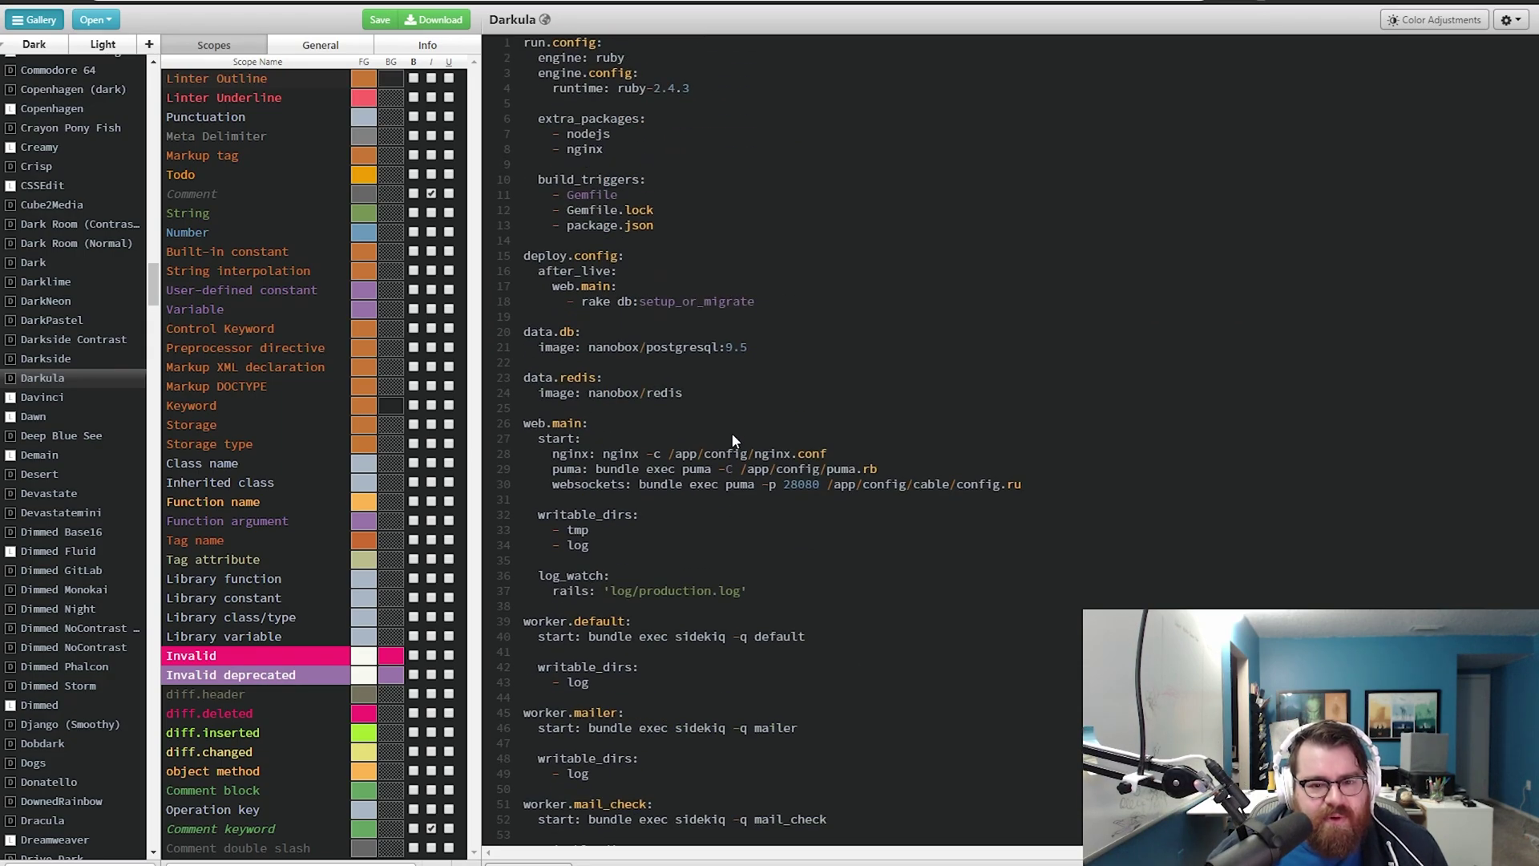
Switch to Sublime Text and set the color scheme for boxfile.yml to Dracula
key("alt+Tab")
left_click(542, 51)
left_click(560, 175)
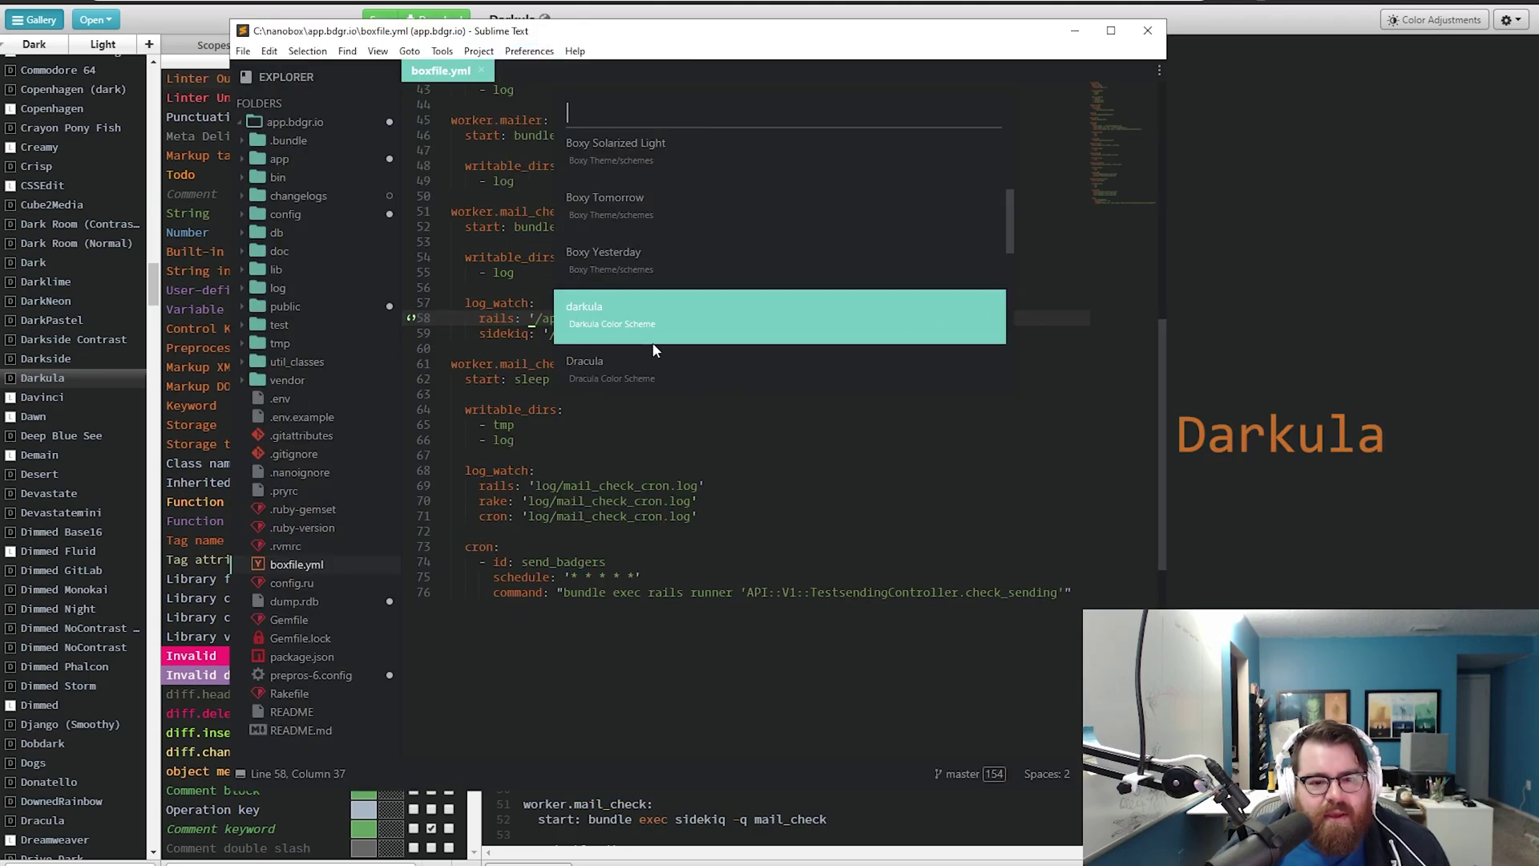
left_click(631, 371)
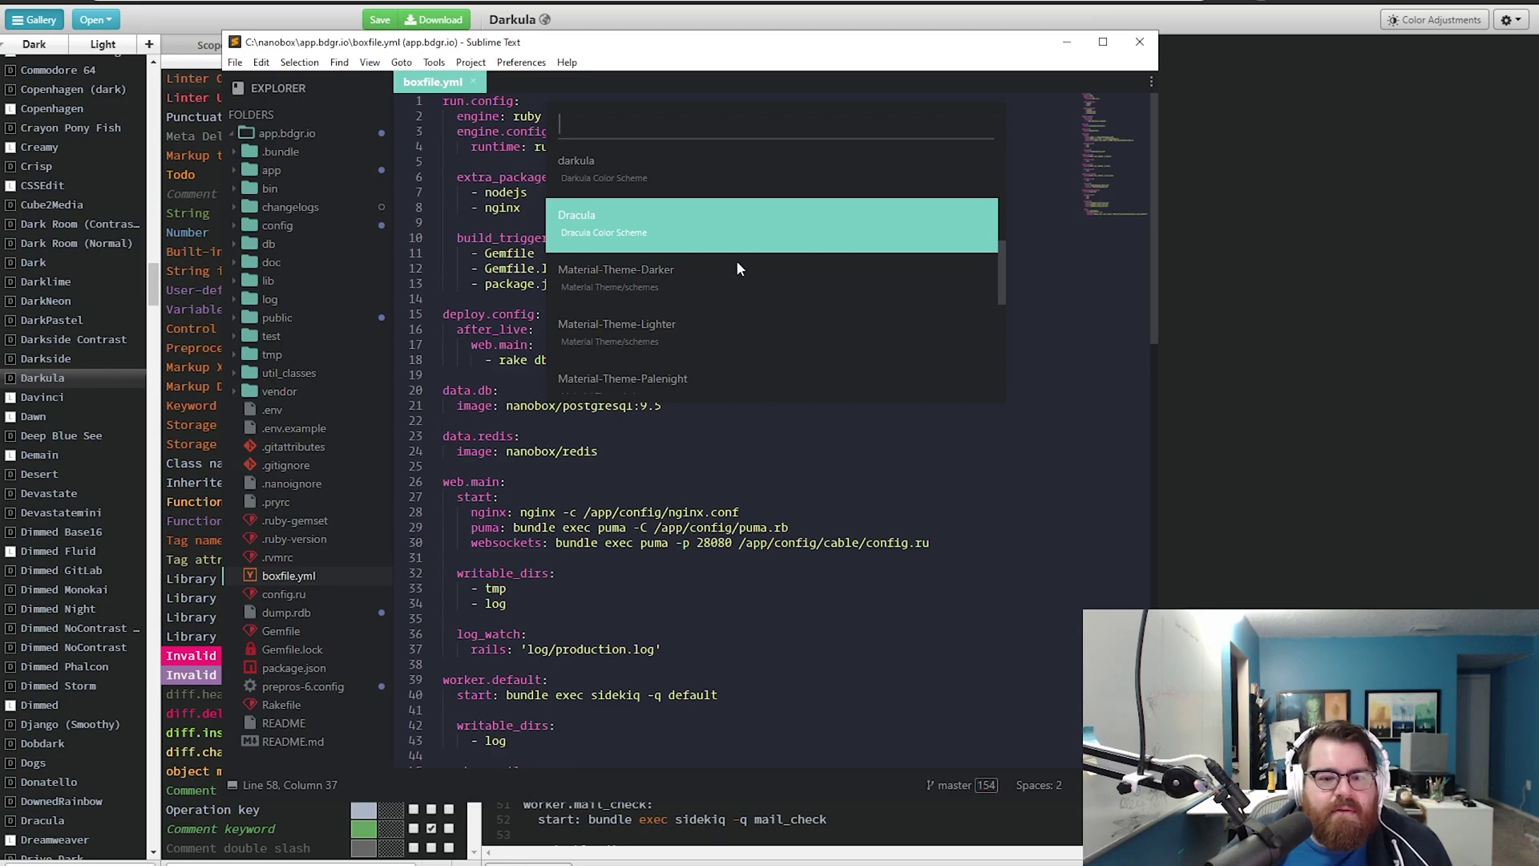
scroll(724, 268, "up", 5)
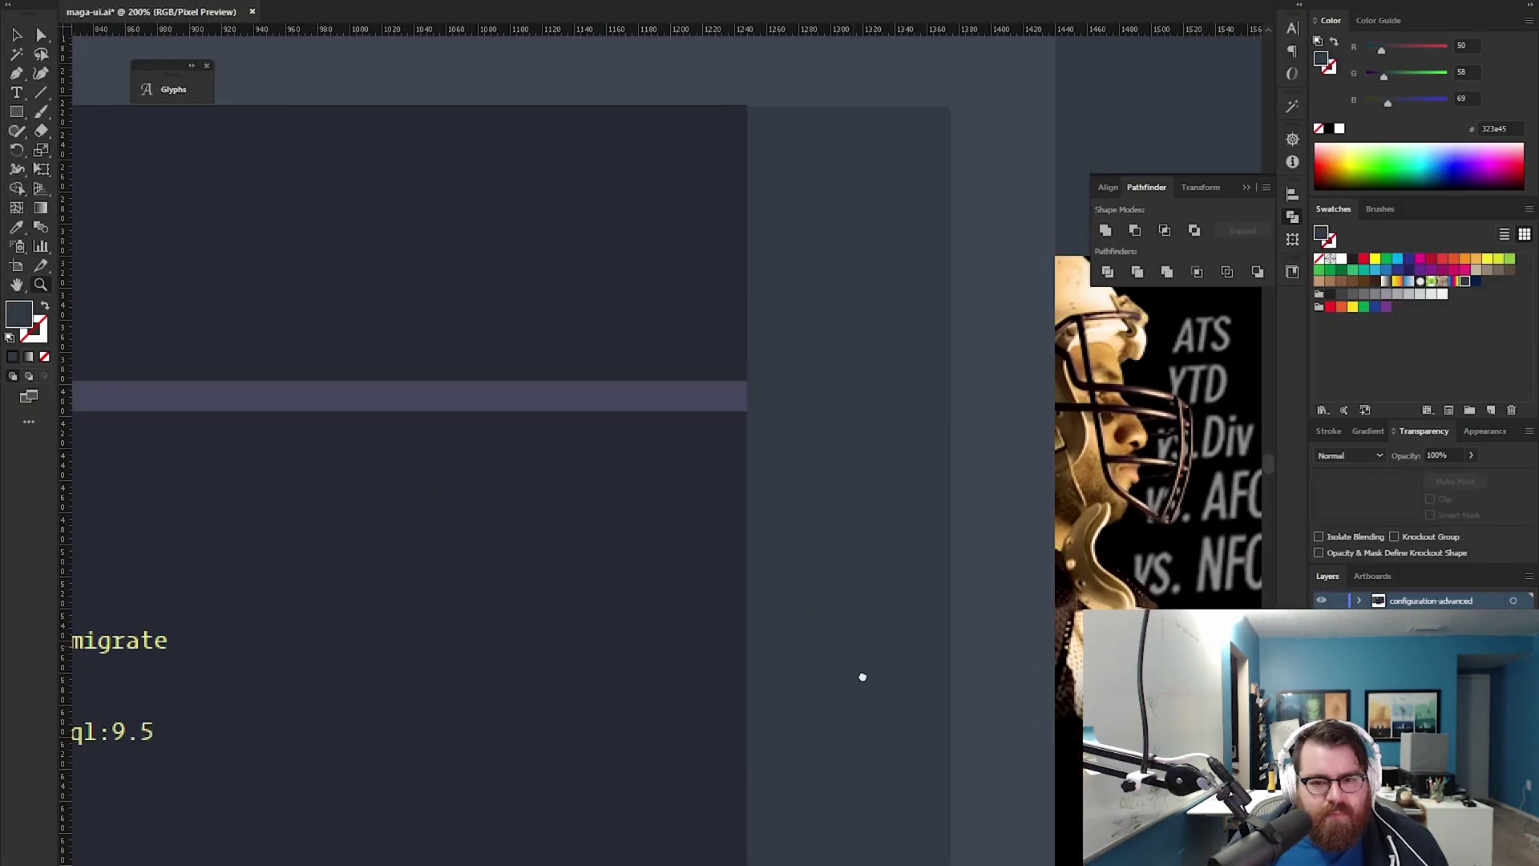
In Illustrator, nudge the pasted code screenshot down one step to align its top with the panel behind it
scroll(859, 677, "up", 5)
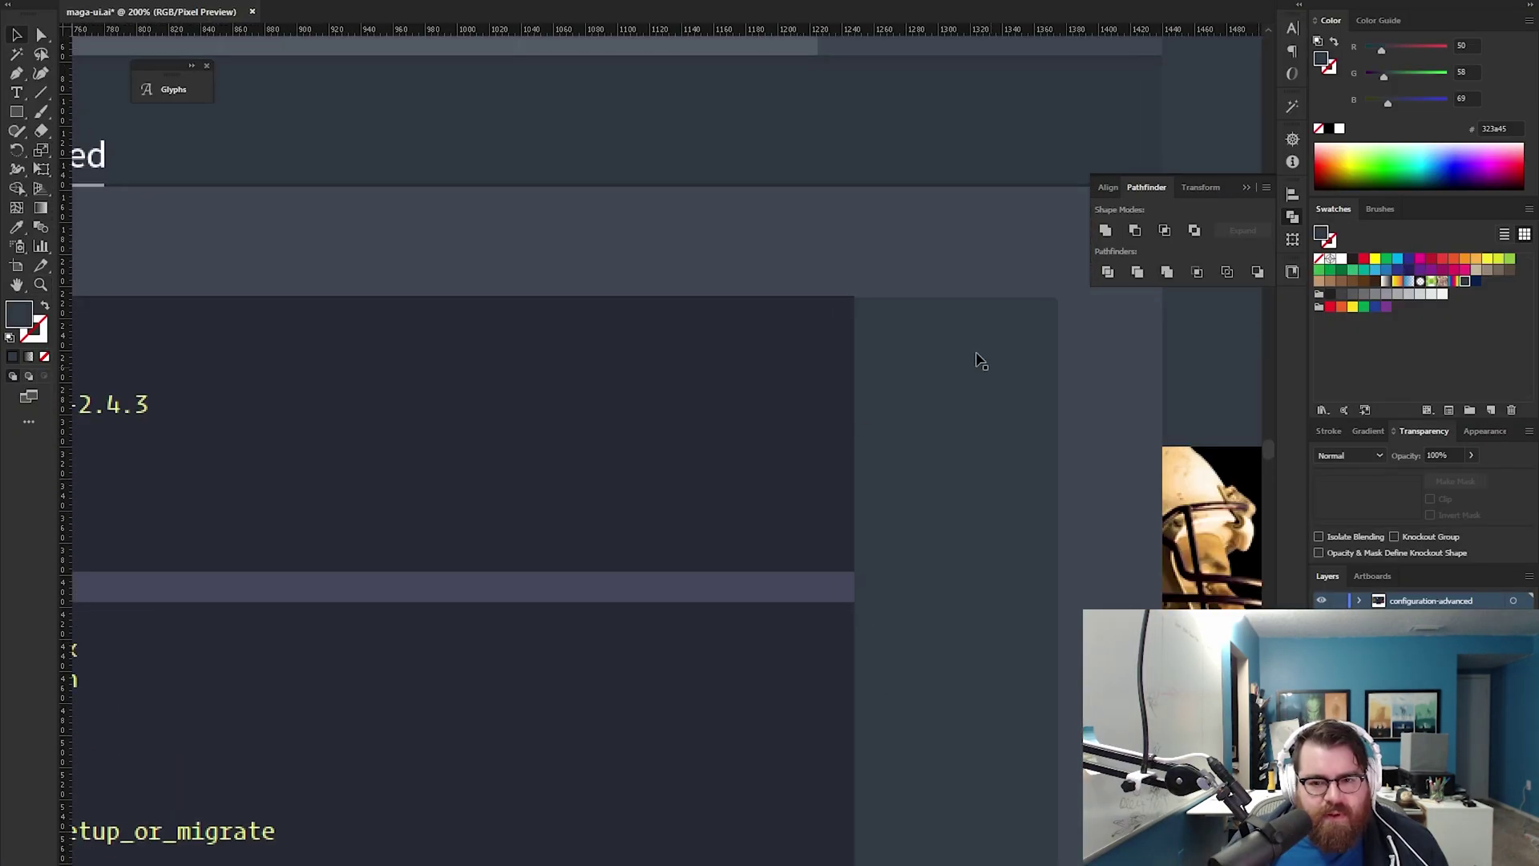
left_click_drag(274, 453, 502, 426)
key("z")
left_click(825, 391)
key("v")
left_click(723, 394)
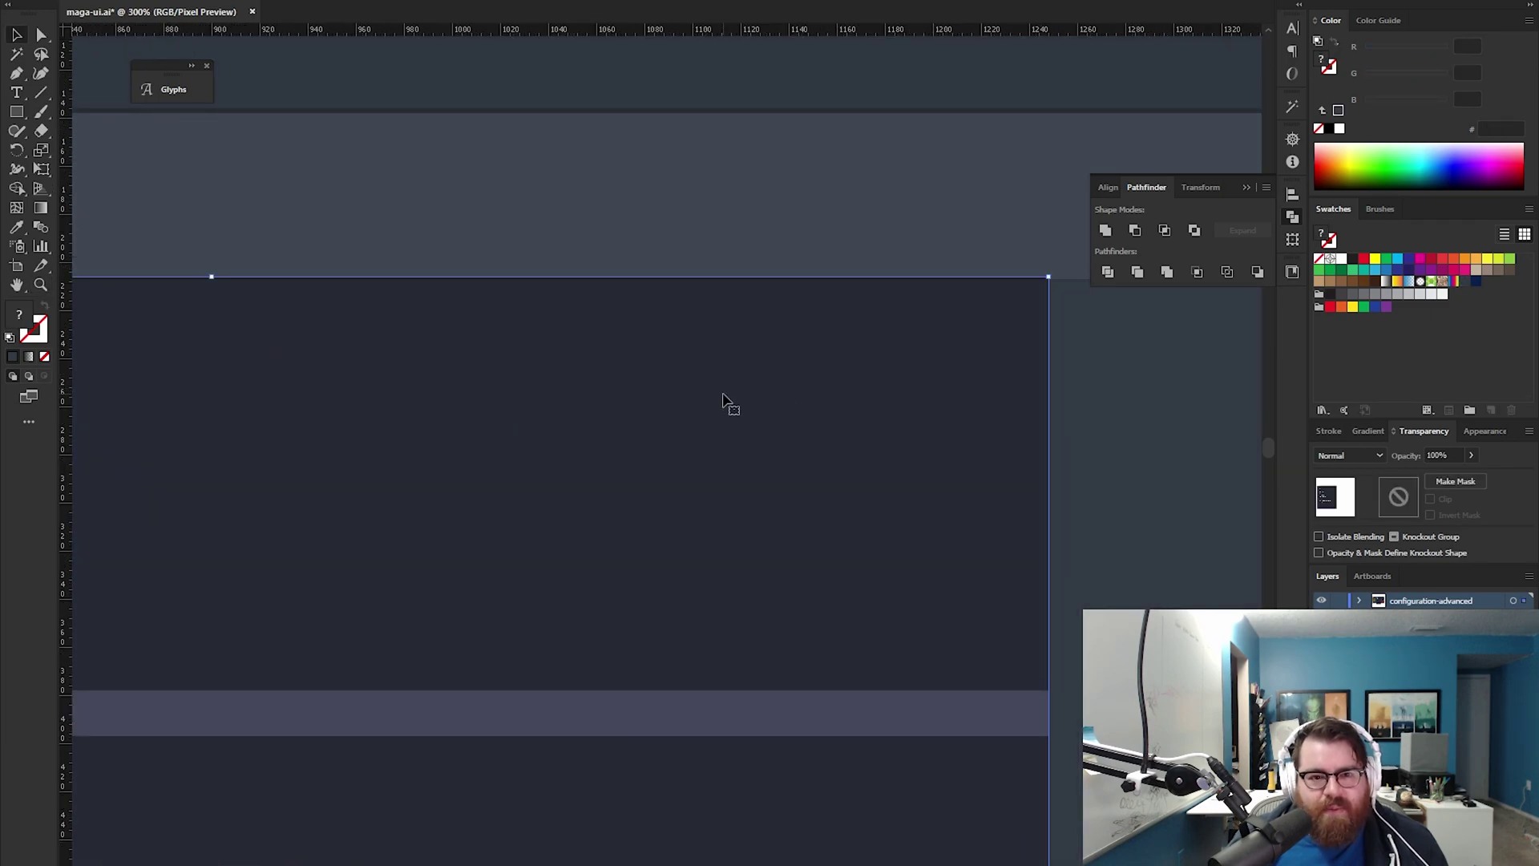
key("Down")
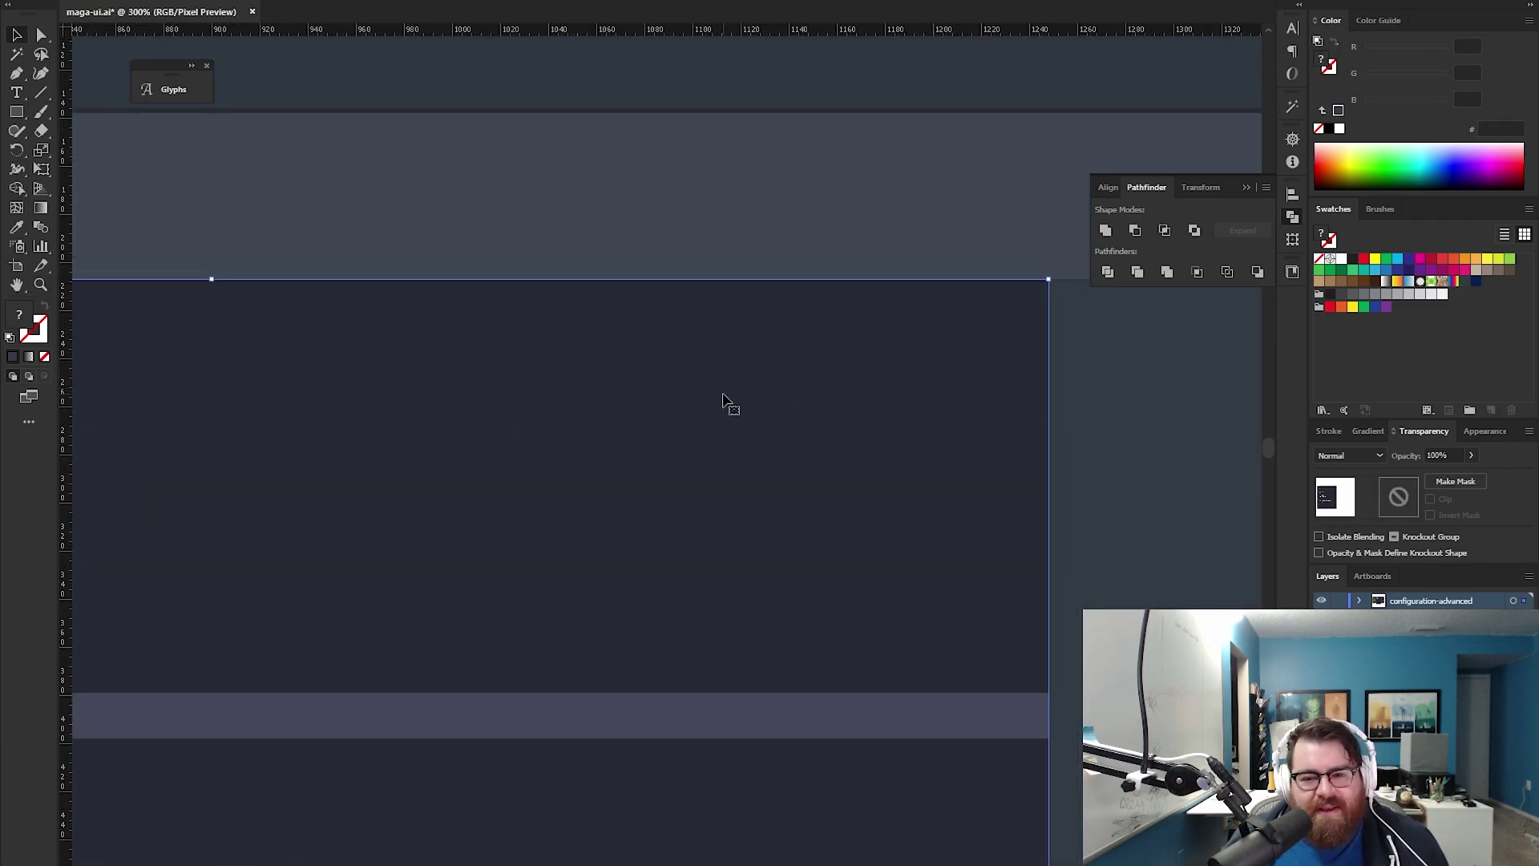
Fill the panel behind the code screenshot with the screenshot's background color, 282a36
left_click(703, 234)
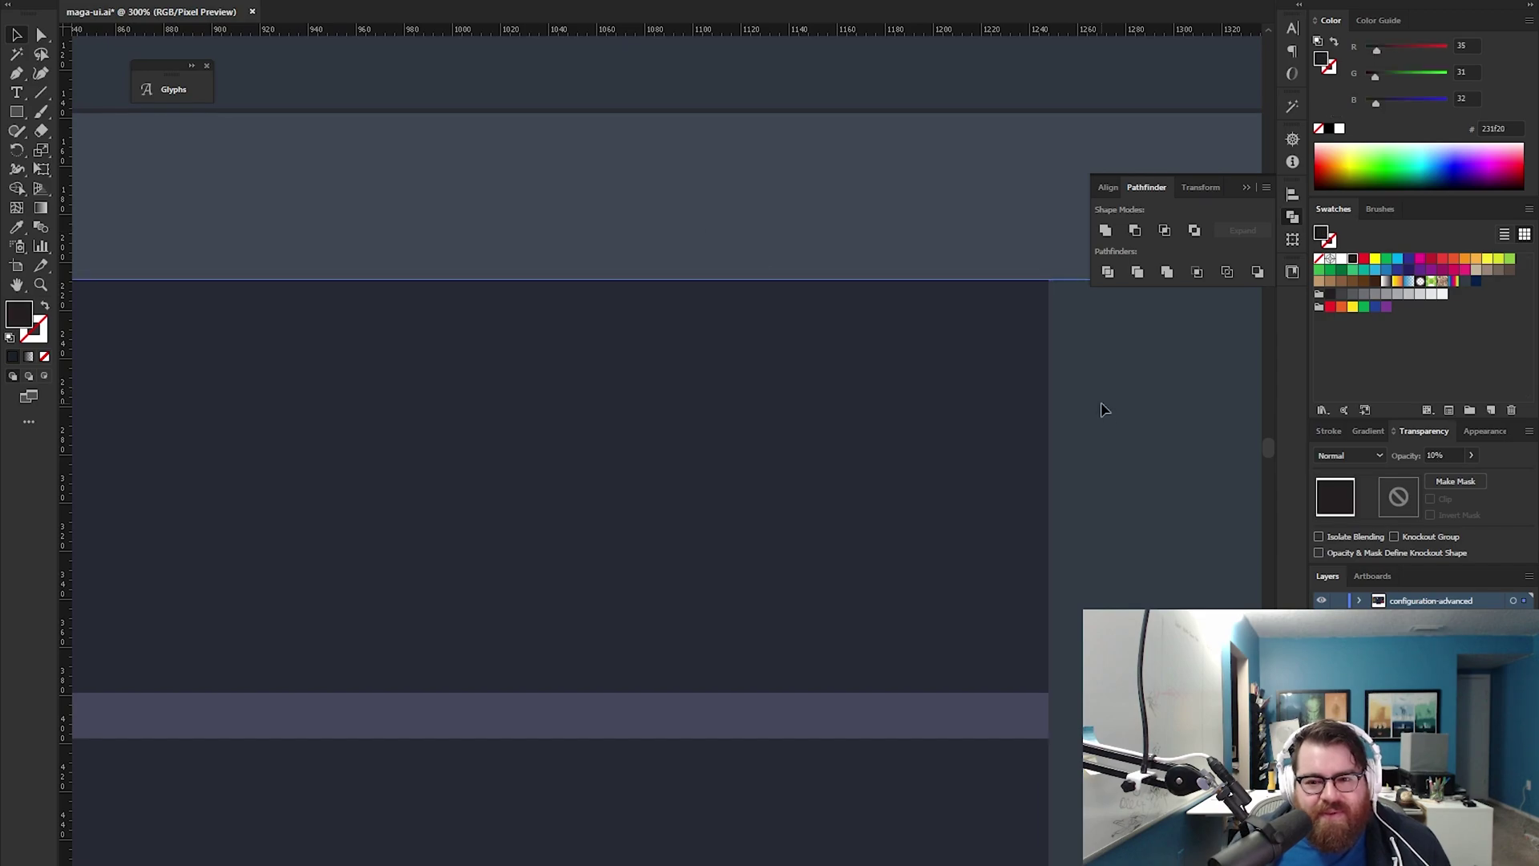
key("i")
left_click(887, 410)
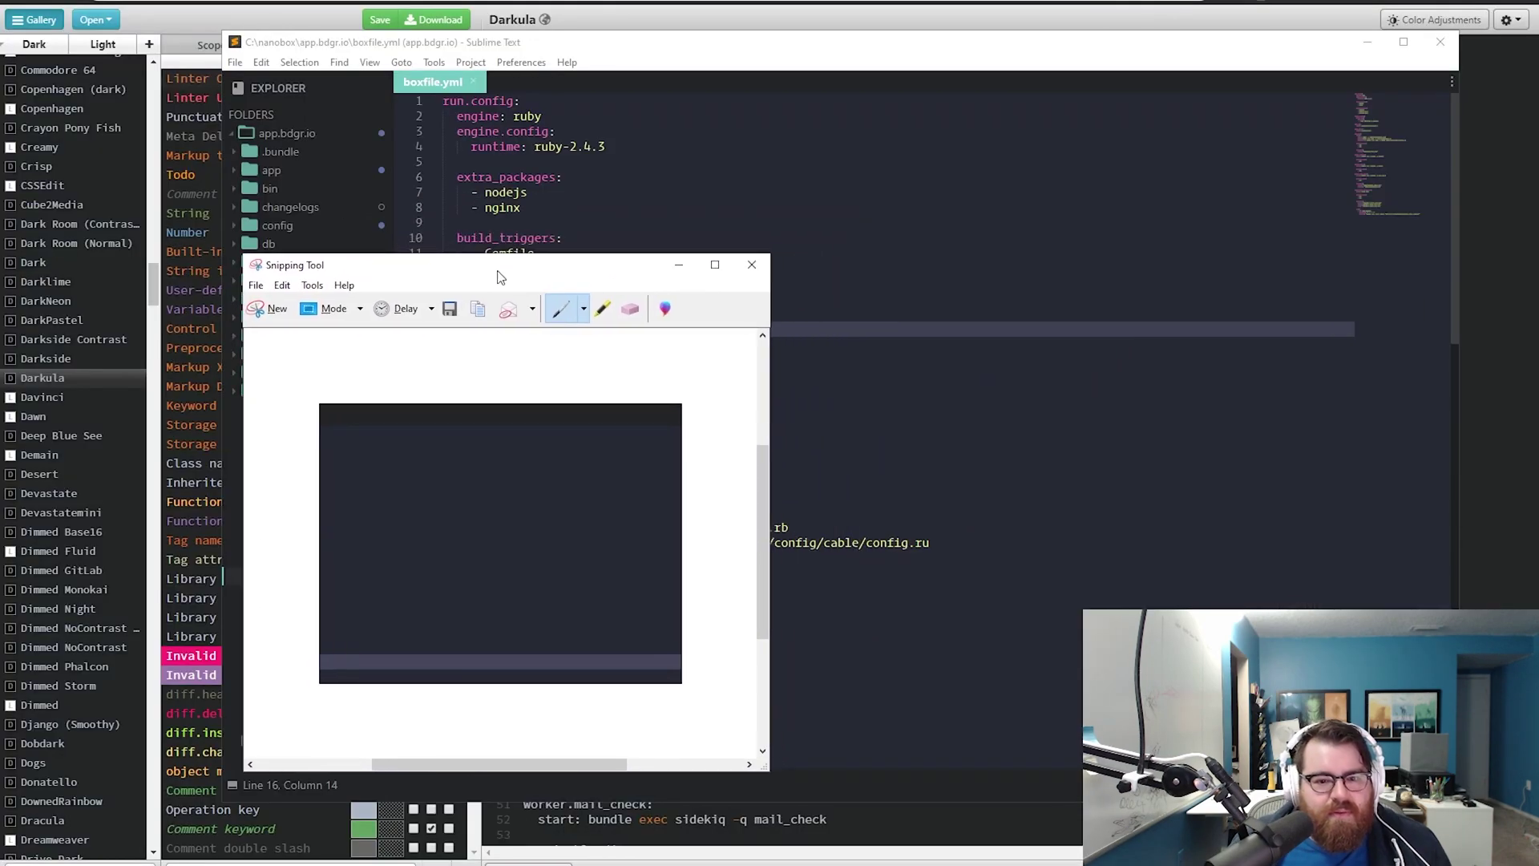
Look through the Snipping Tool's options and editing commands without changing anything, and close the tool
left_click(312, 285)
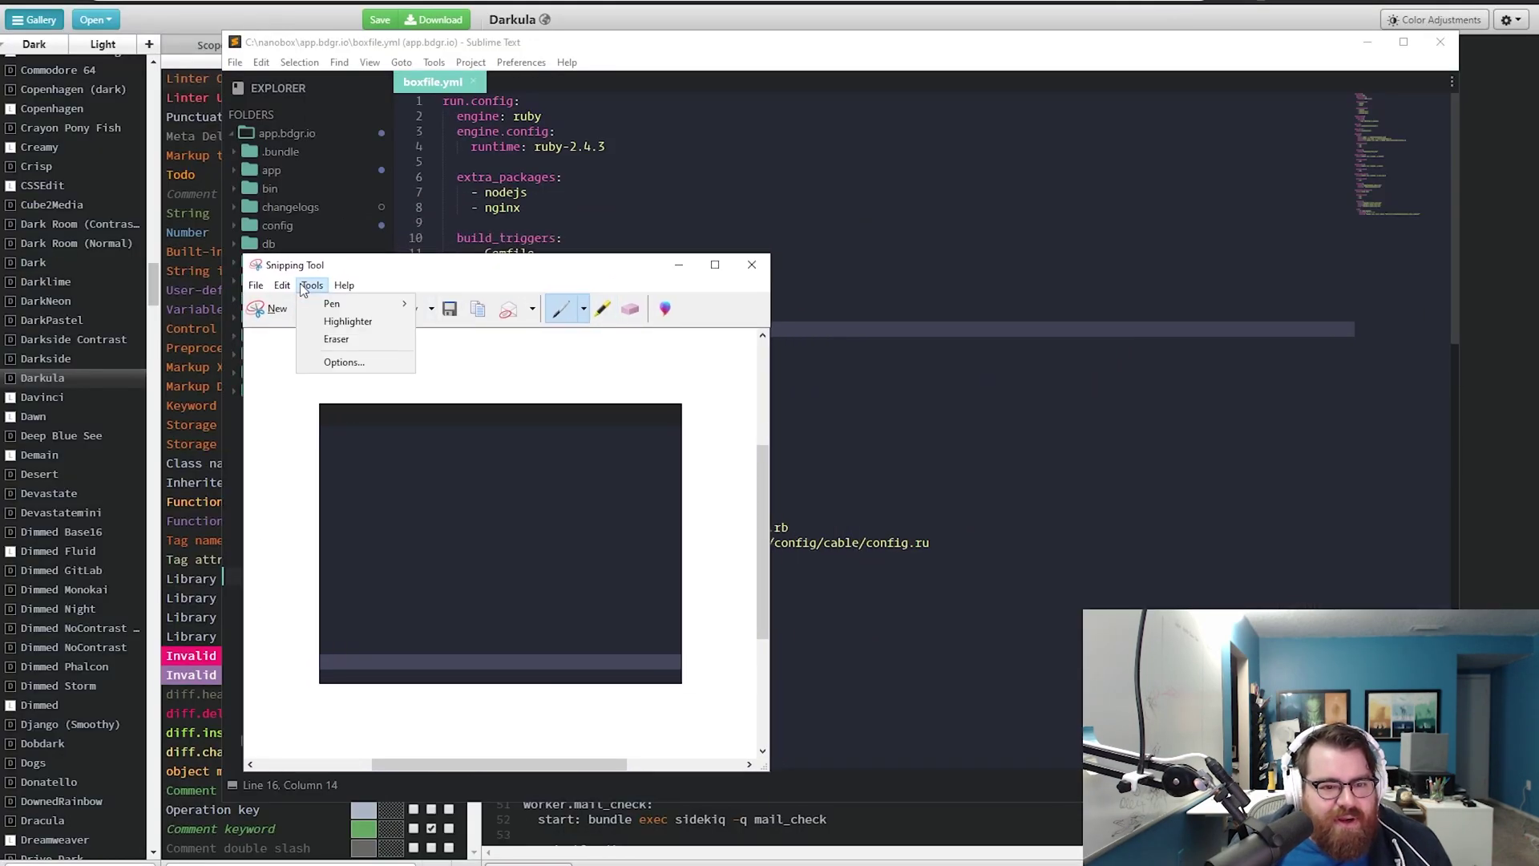
left_click(344, 362)
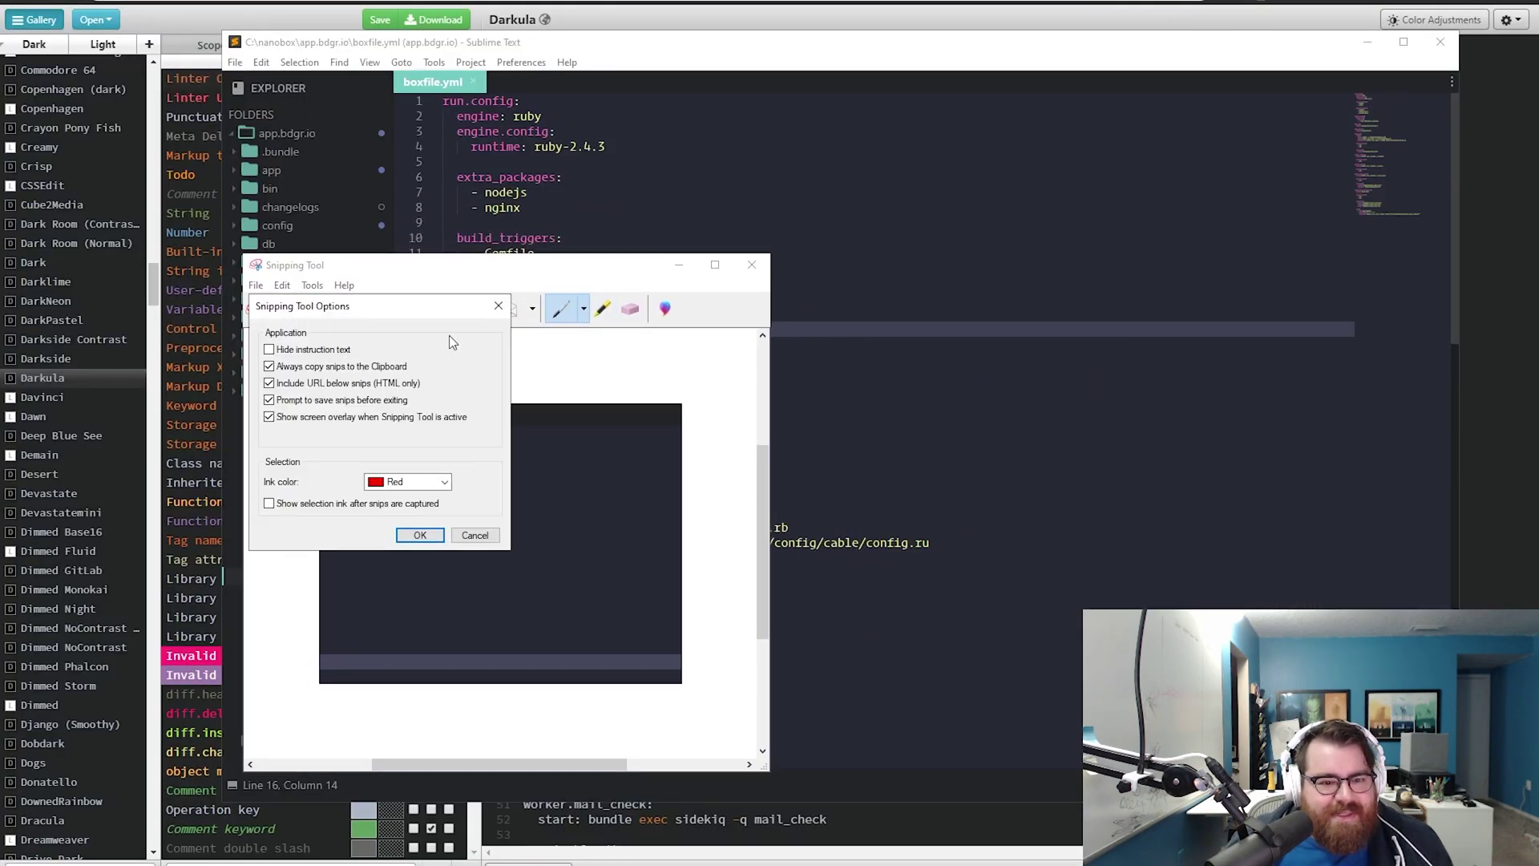
left_click(502, 305)
left_click(282, 285)
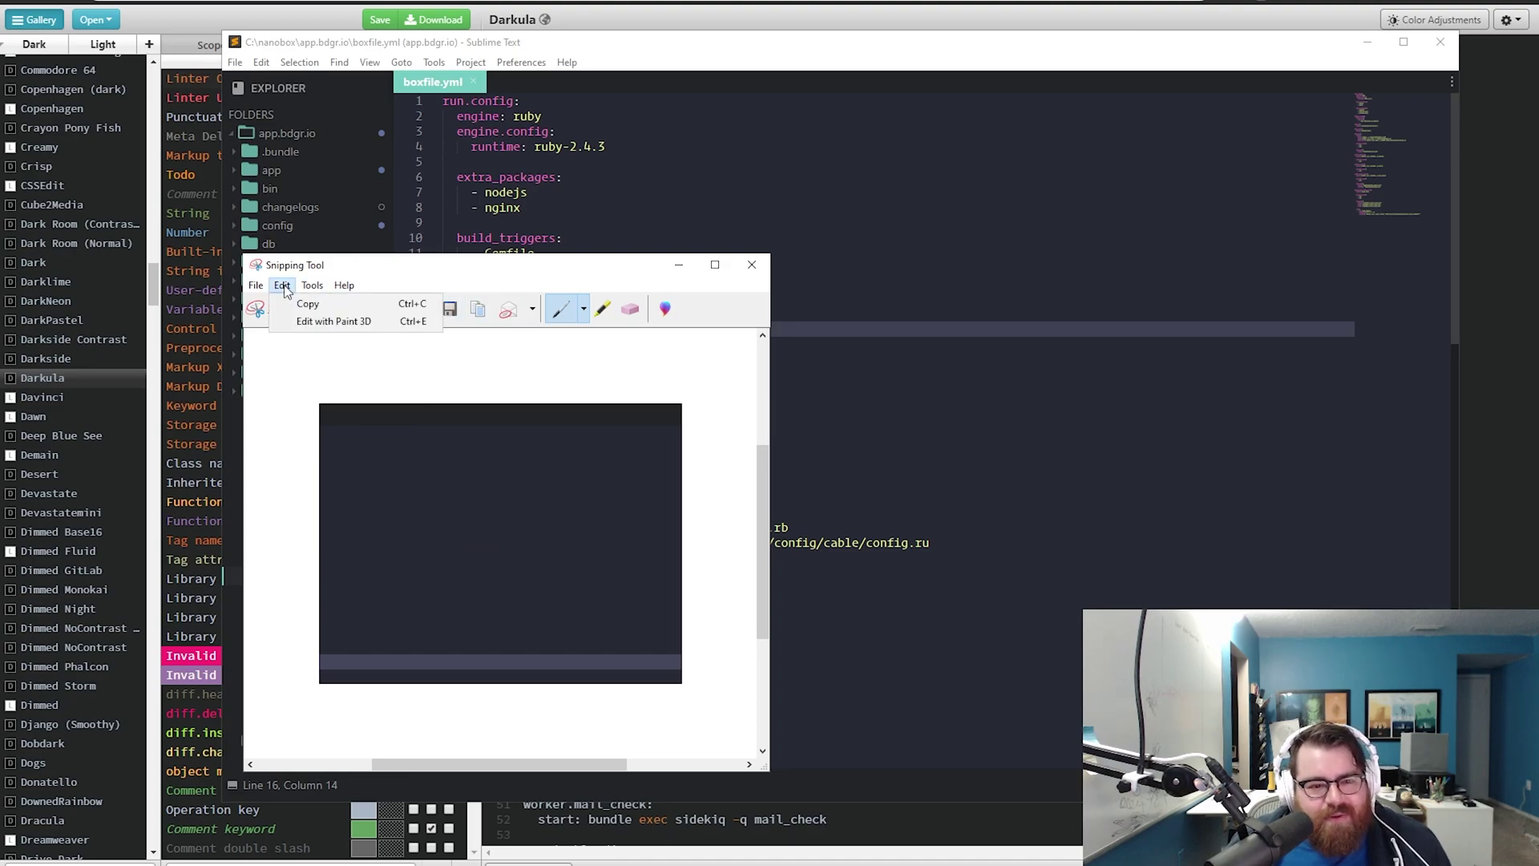
mouse_move(257, 285)
left_click(756, 267)
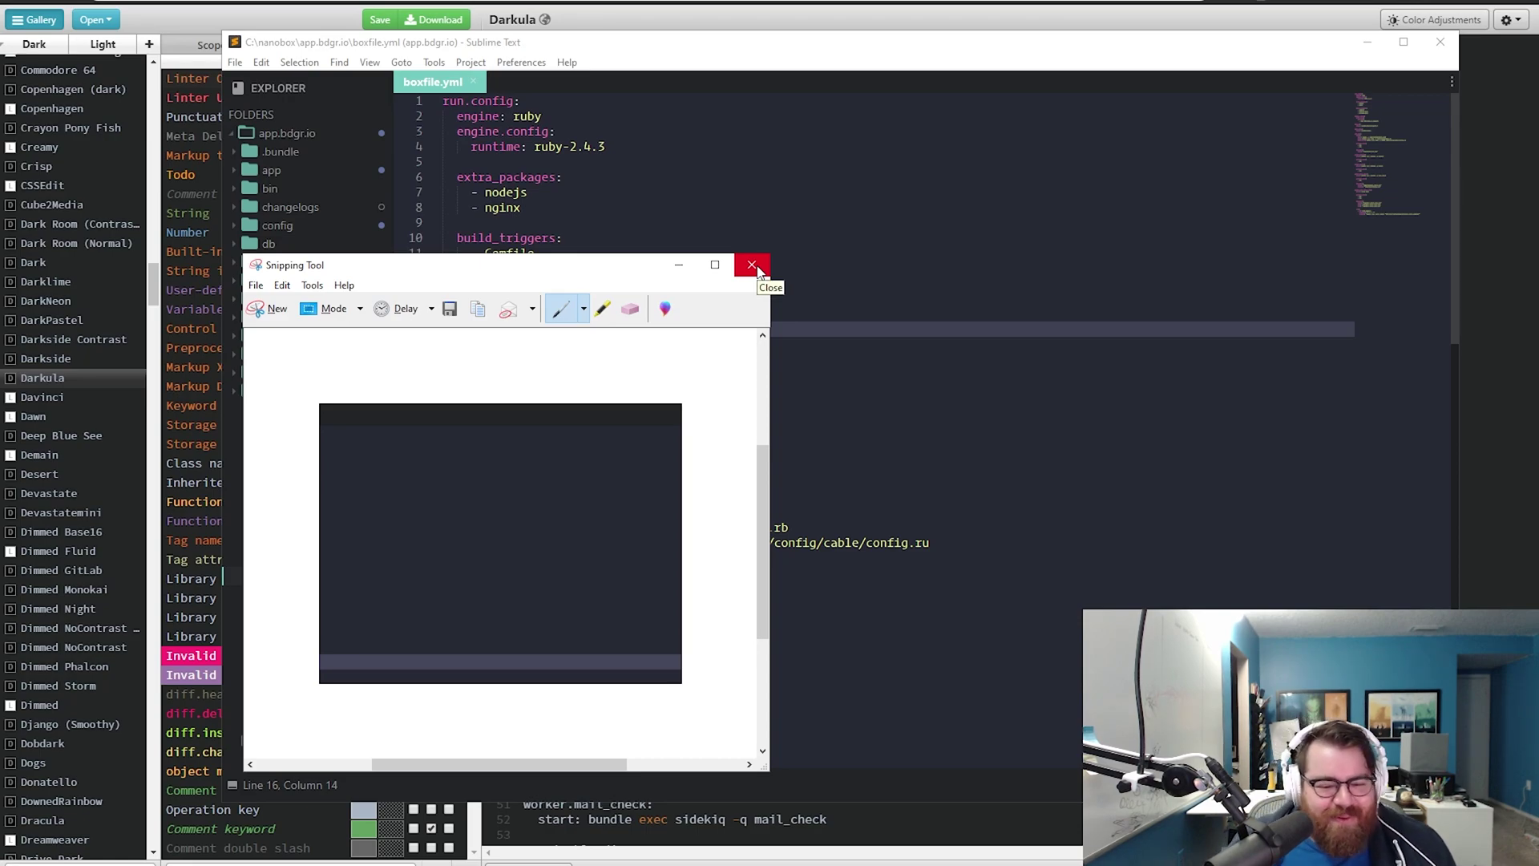
key("super")
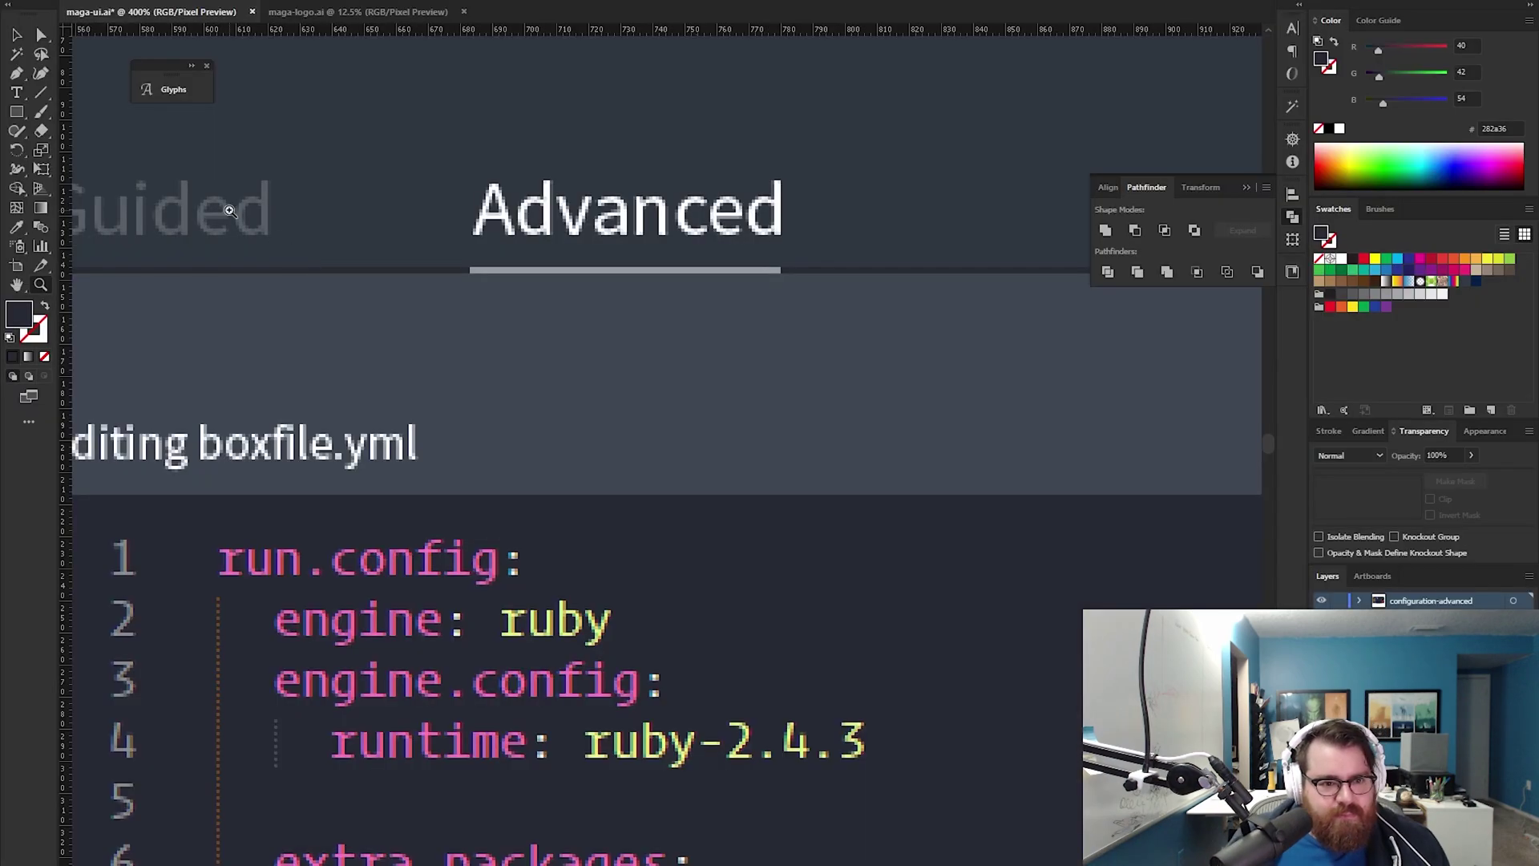
Examine the Advanced configuration page, from its Guided and Advanced headings down to the boxfile.yml editor and Save File button
left_click(526, 366)
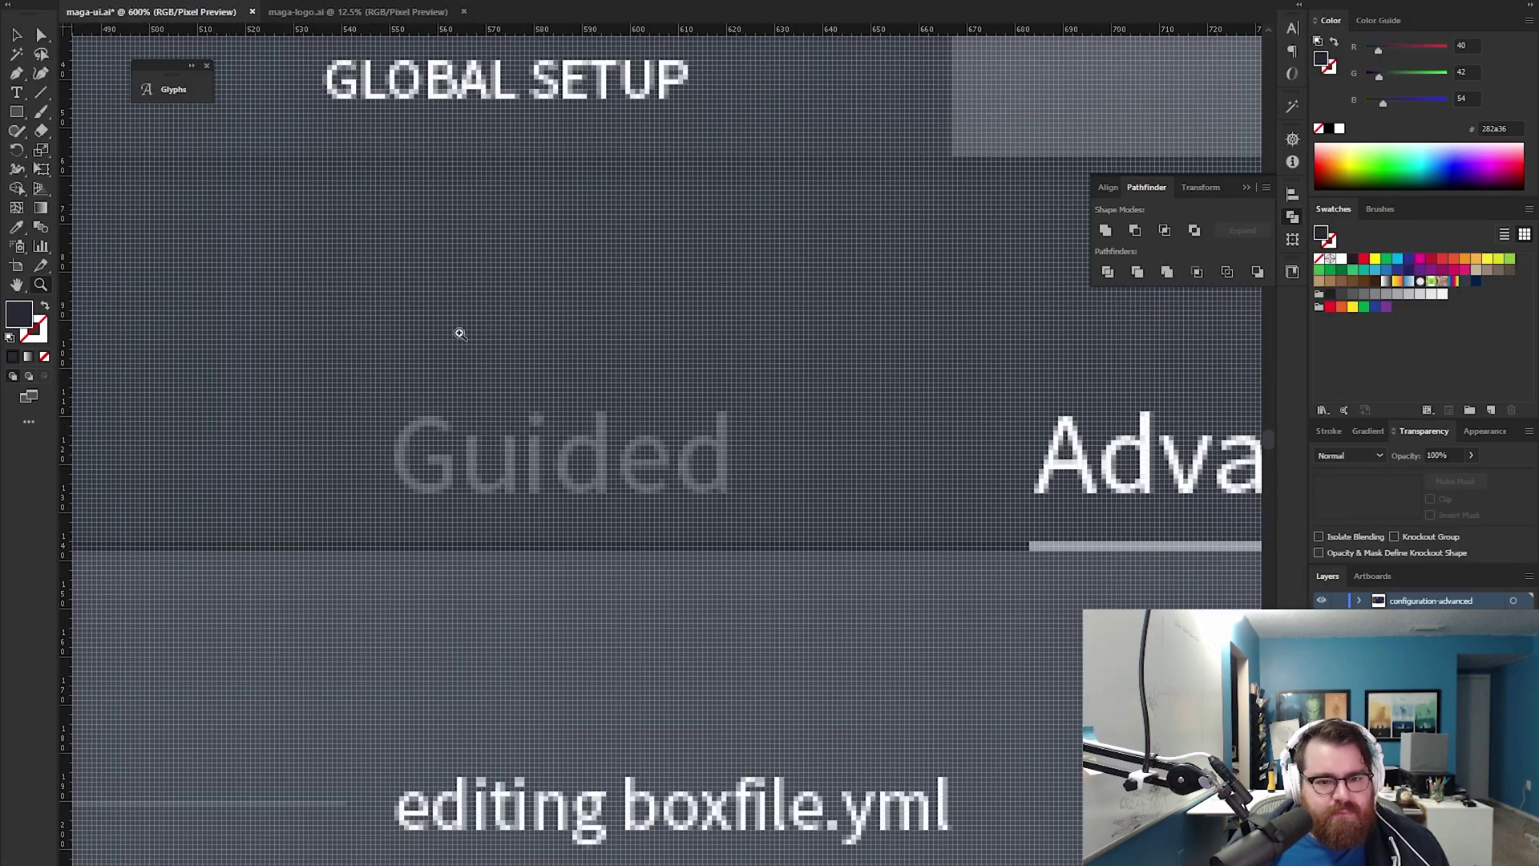
left_click(685, 467, "alt")
left_click(685, 467, "alt")
left_click(685, 467, "alt")
left_click(685, 467, "alt")
left_click(686, 467, "alt")
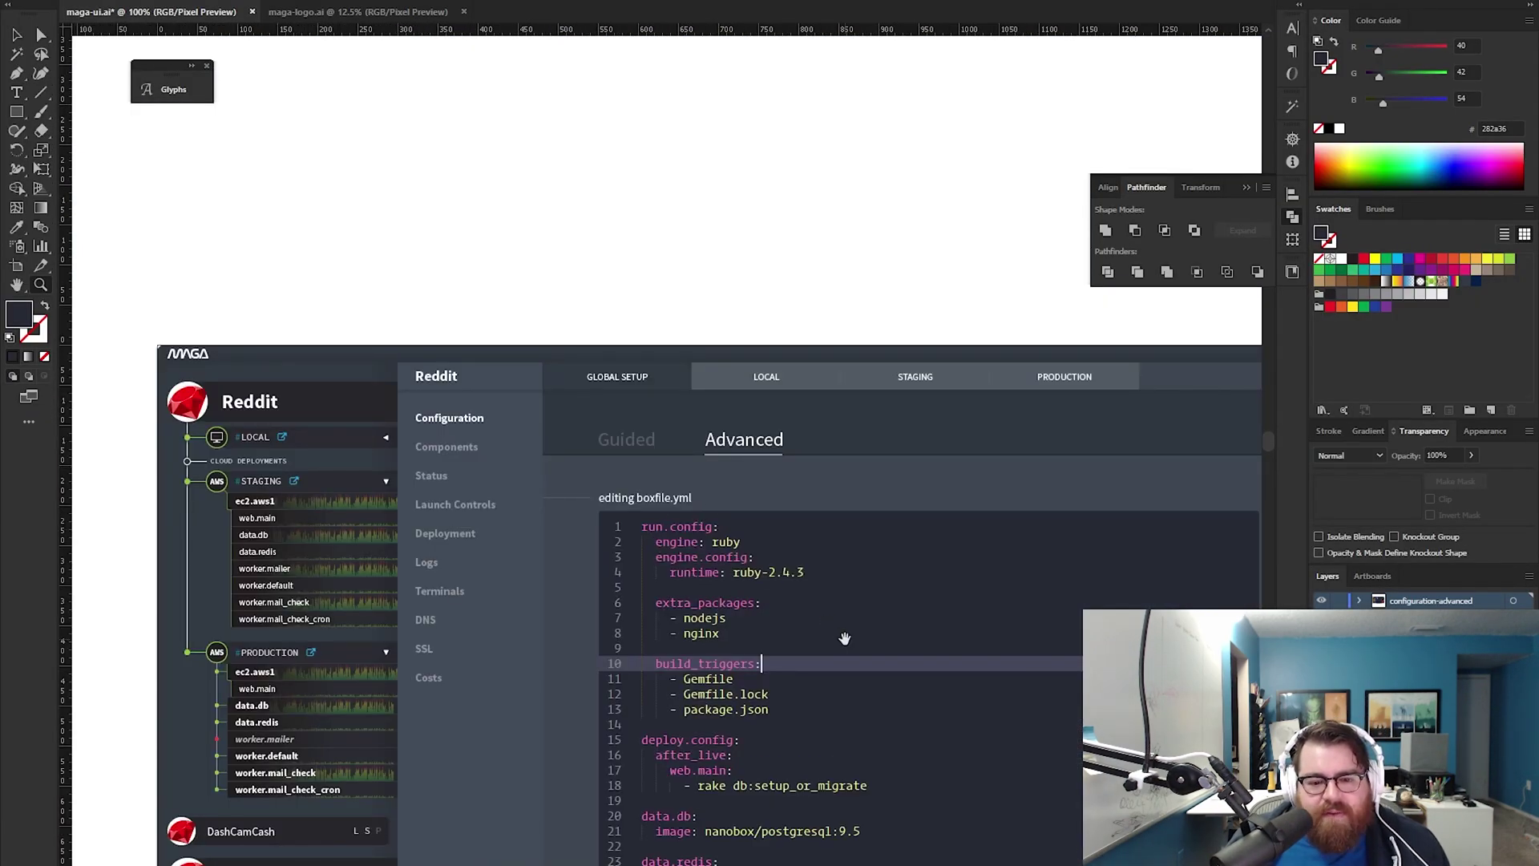
left_click_drag(844, 637, 679, 406)
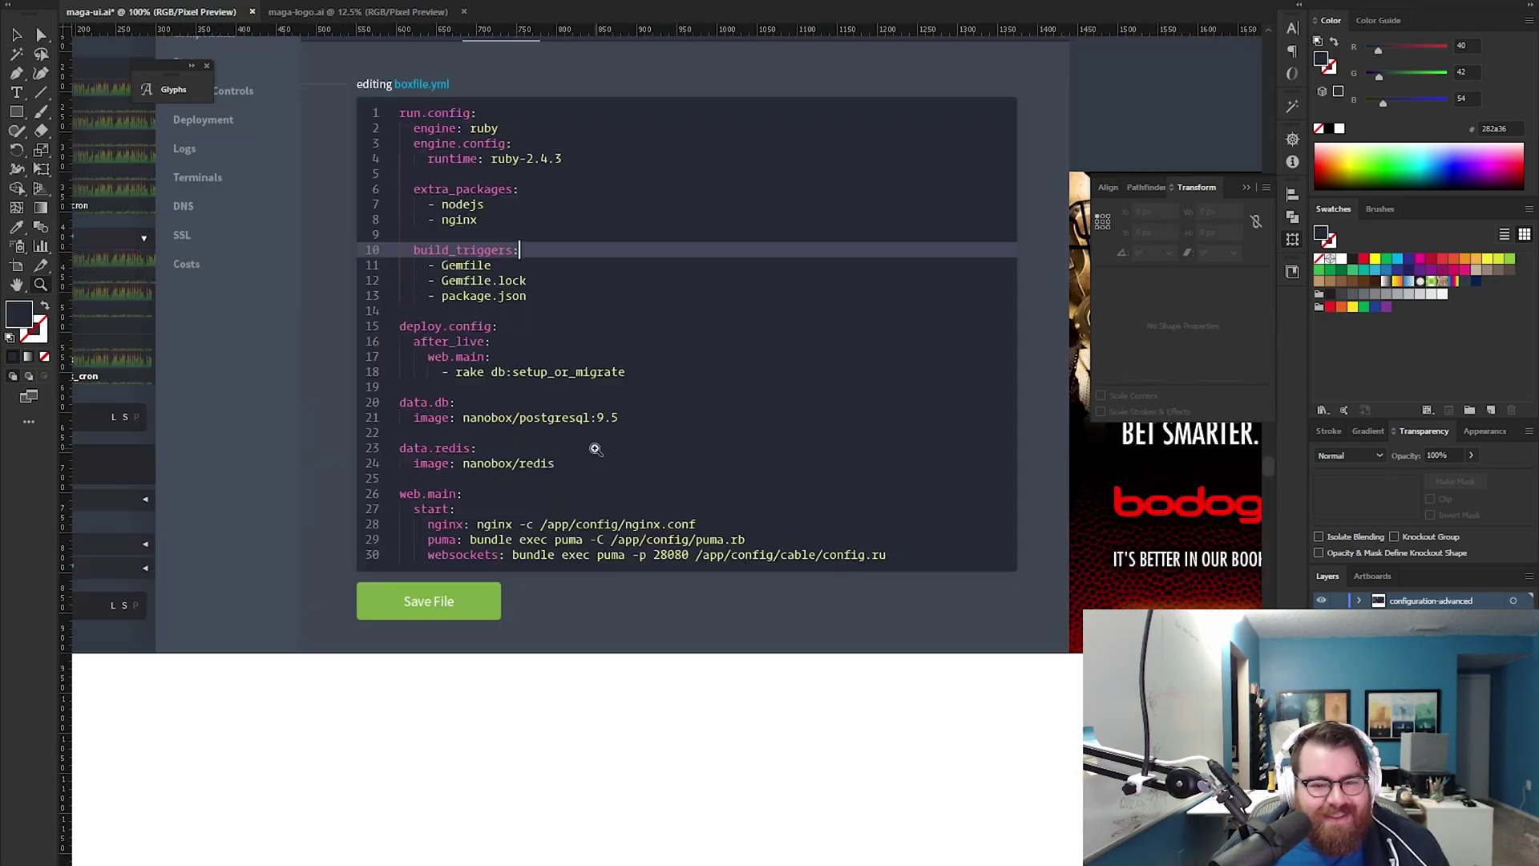
left_click_drag(596, 448, 536, 584)
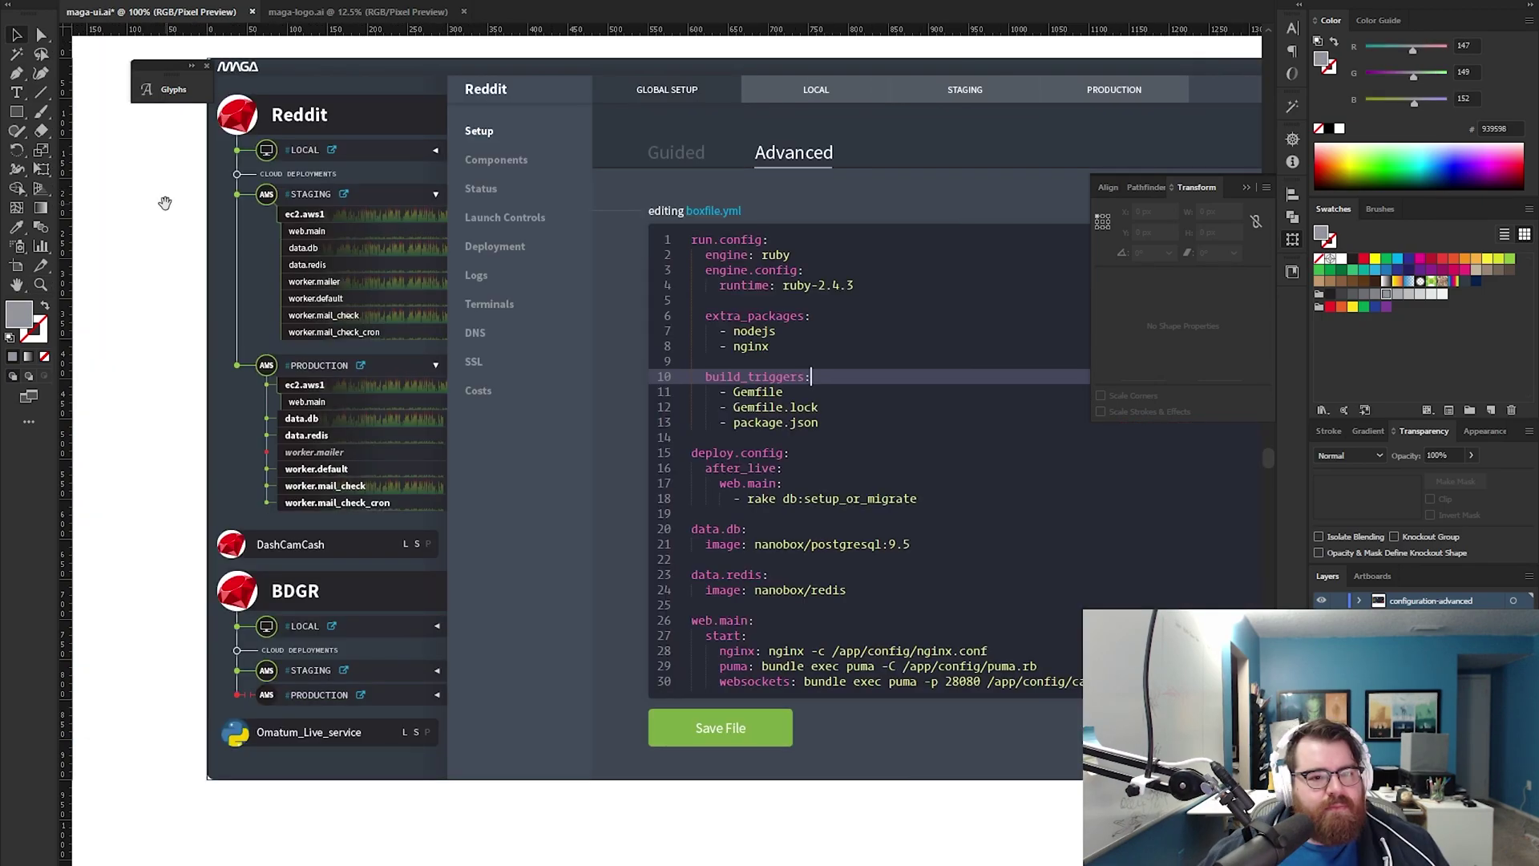
Review the Guided page artboard beside the Advanced one and inspect its Reddit sidebar close up
scroll(165, 205, "left", 14)
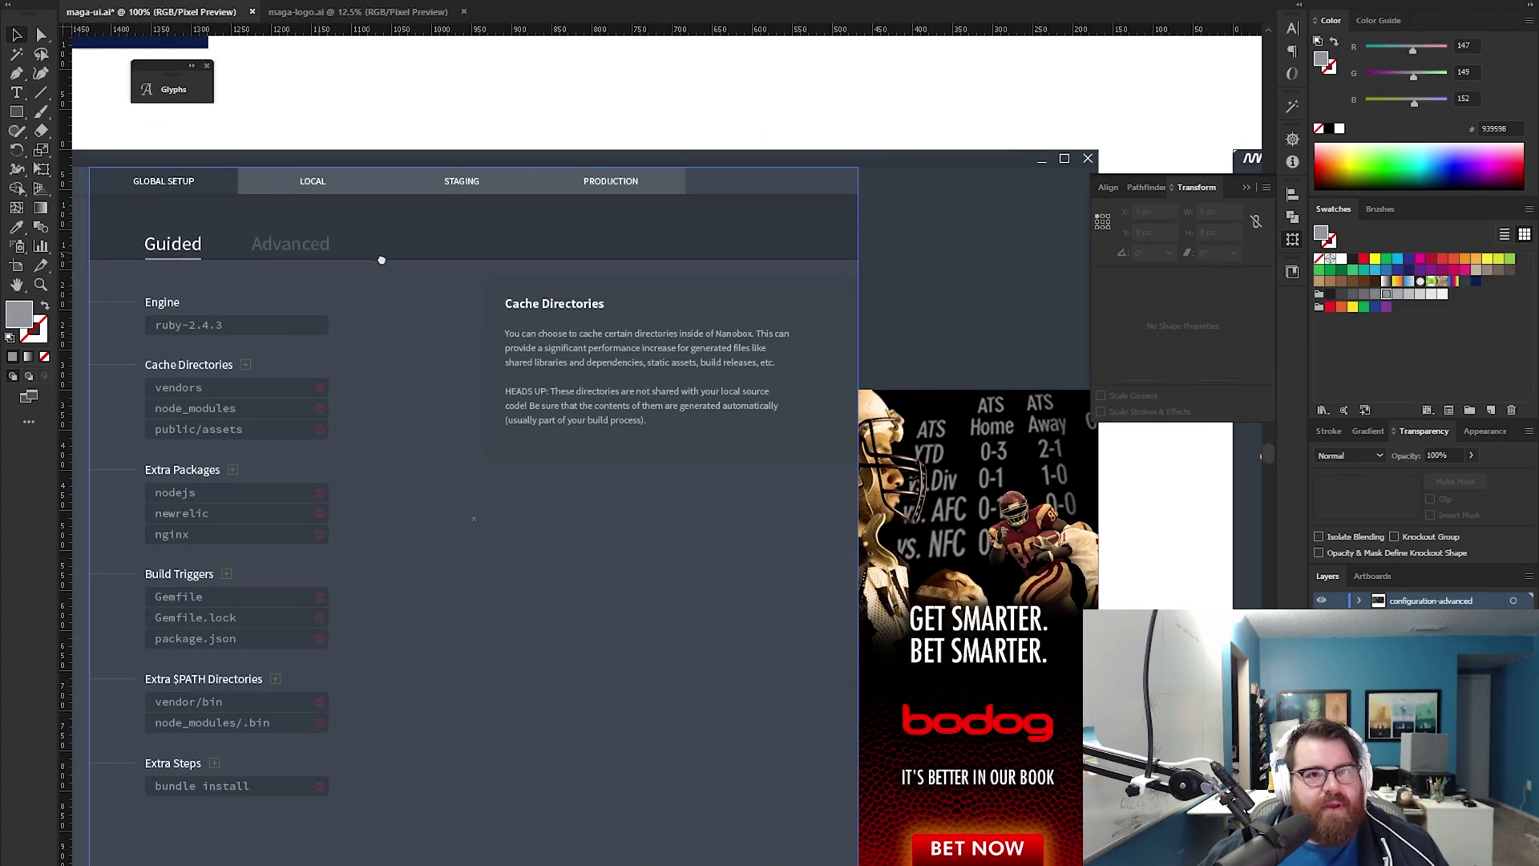
scroll(408, 261, "left", 10)
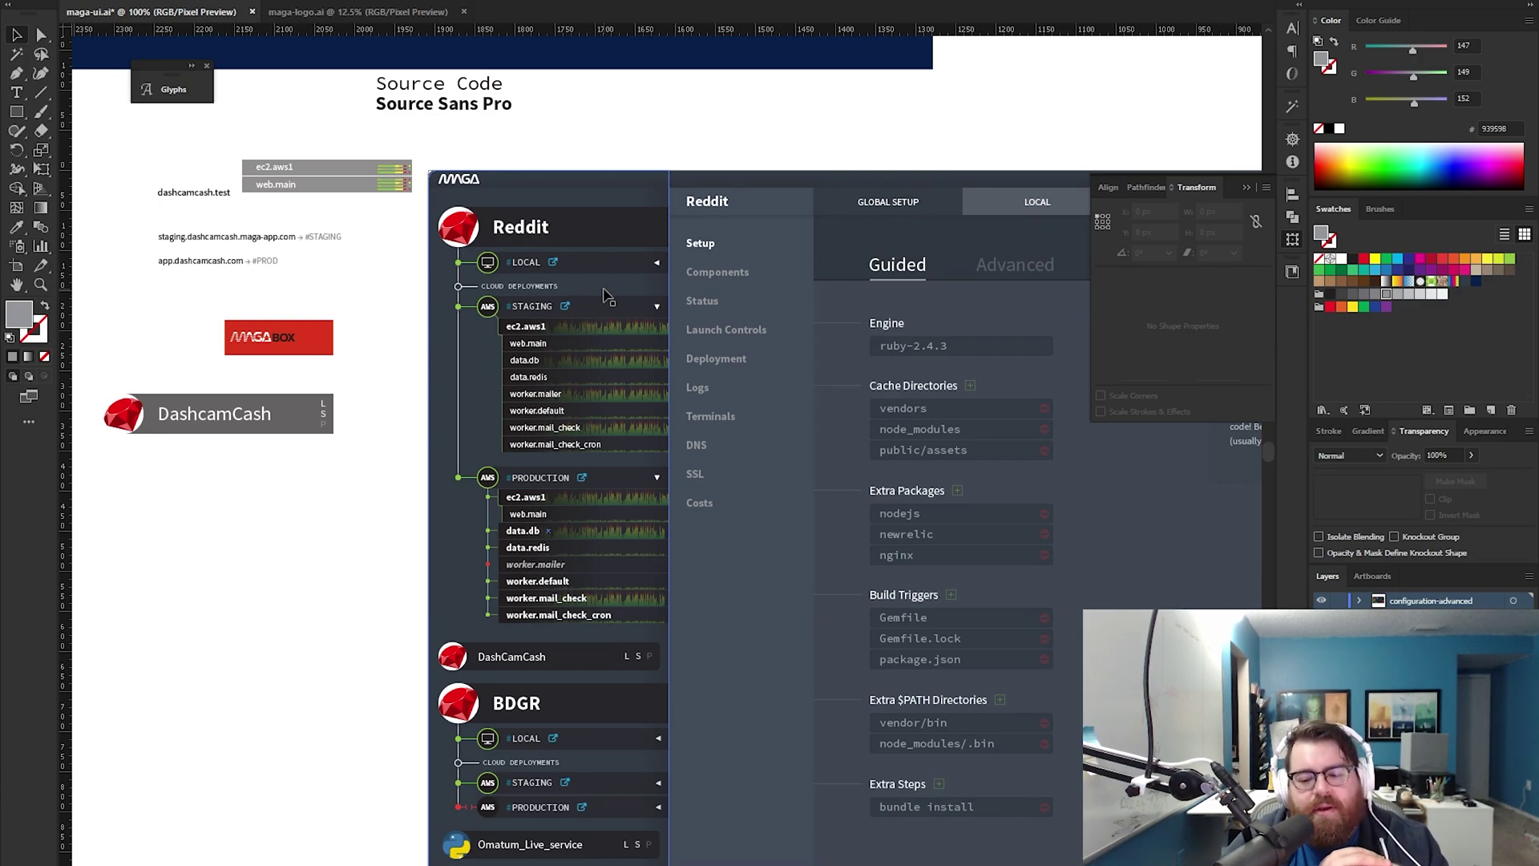
key("z")
left_click_drag(430, 172, 604, 320)
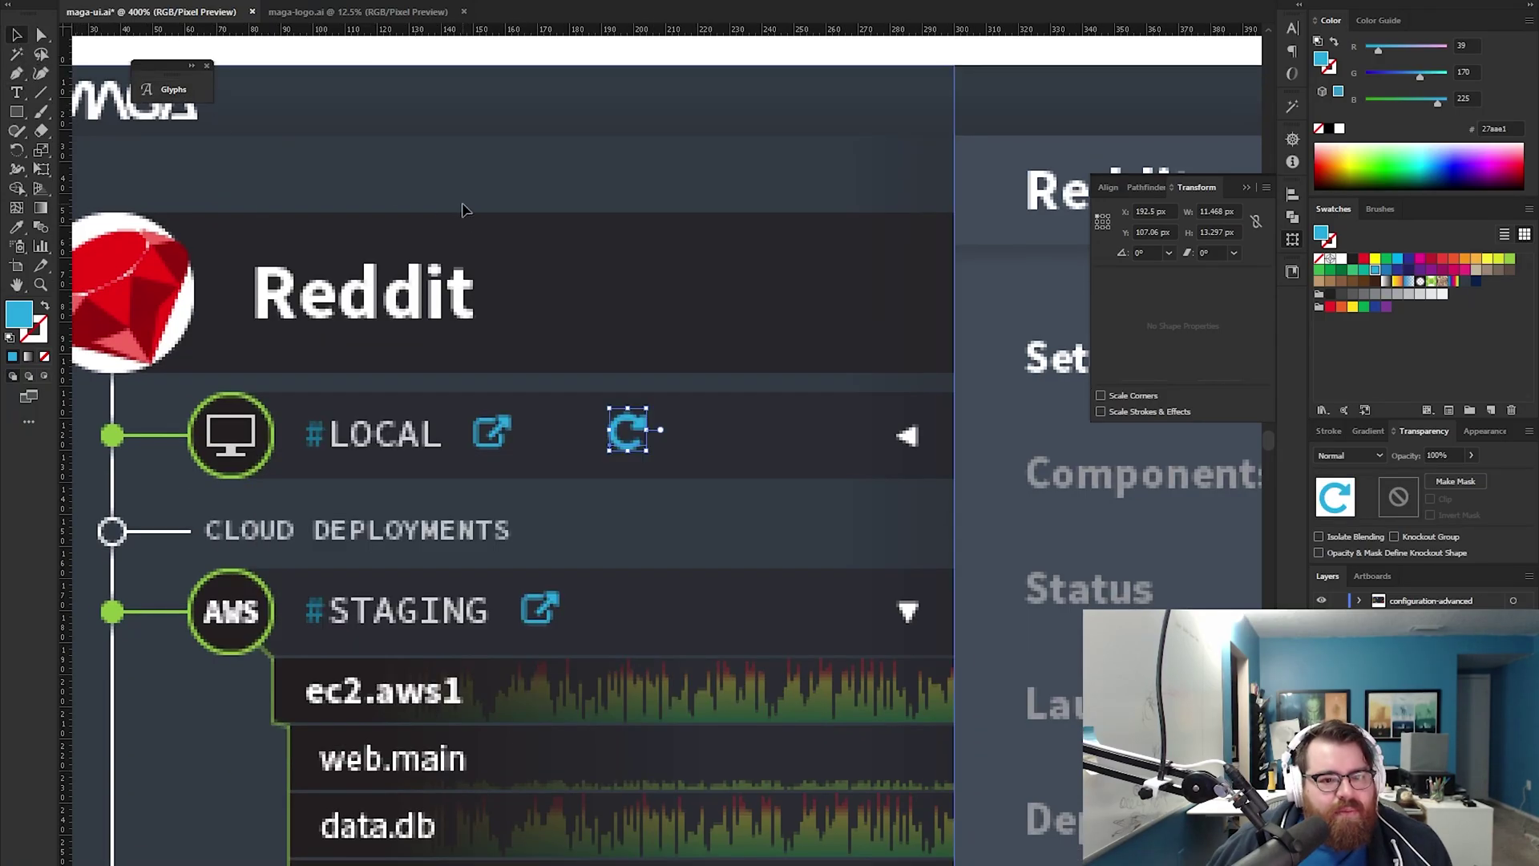
Select the sidebar's background rectangle and inspect the LOCAL row's link and refresh icons close up
left_click(462, 204)
key("z")
left_click(557, 446)
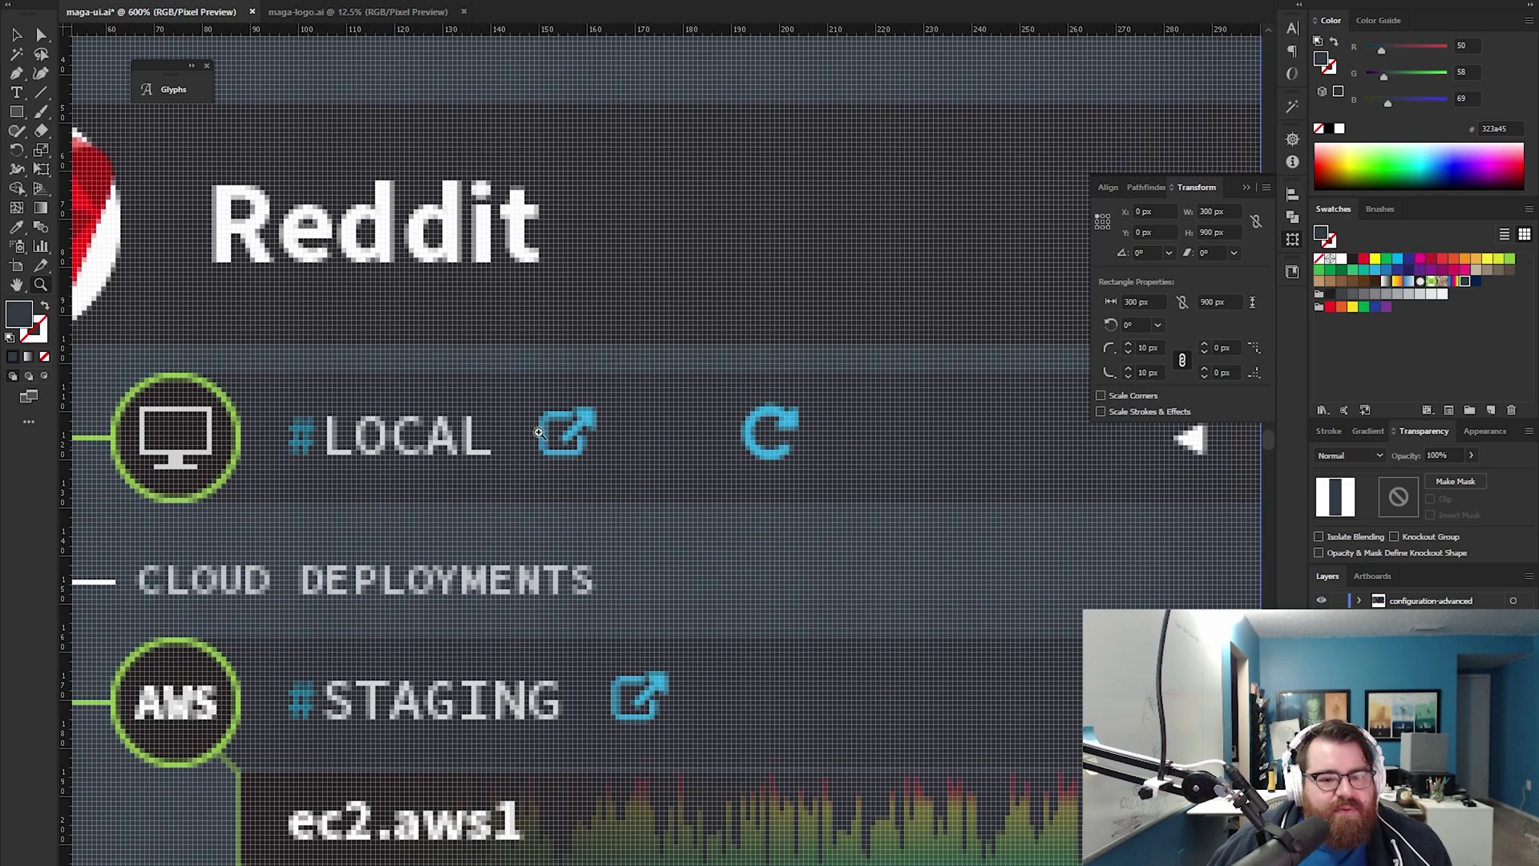
Select the blue refresh icon in the sidebar's LOCAL row and nudge it slightly downward
left_click_drag(669, 462, 521, 409)
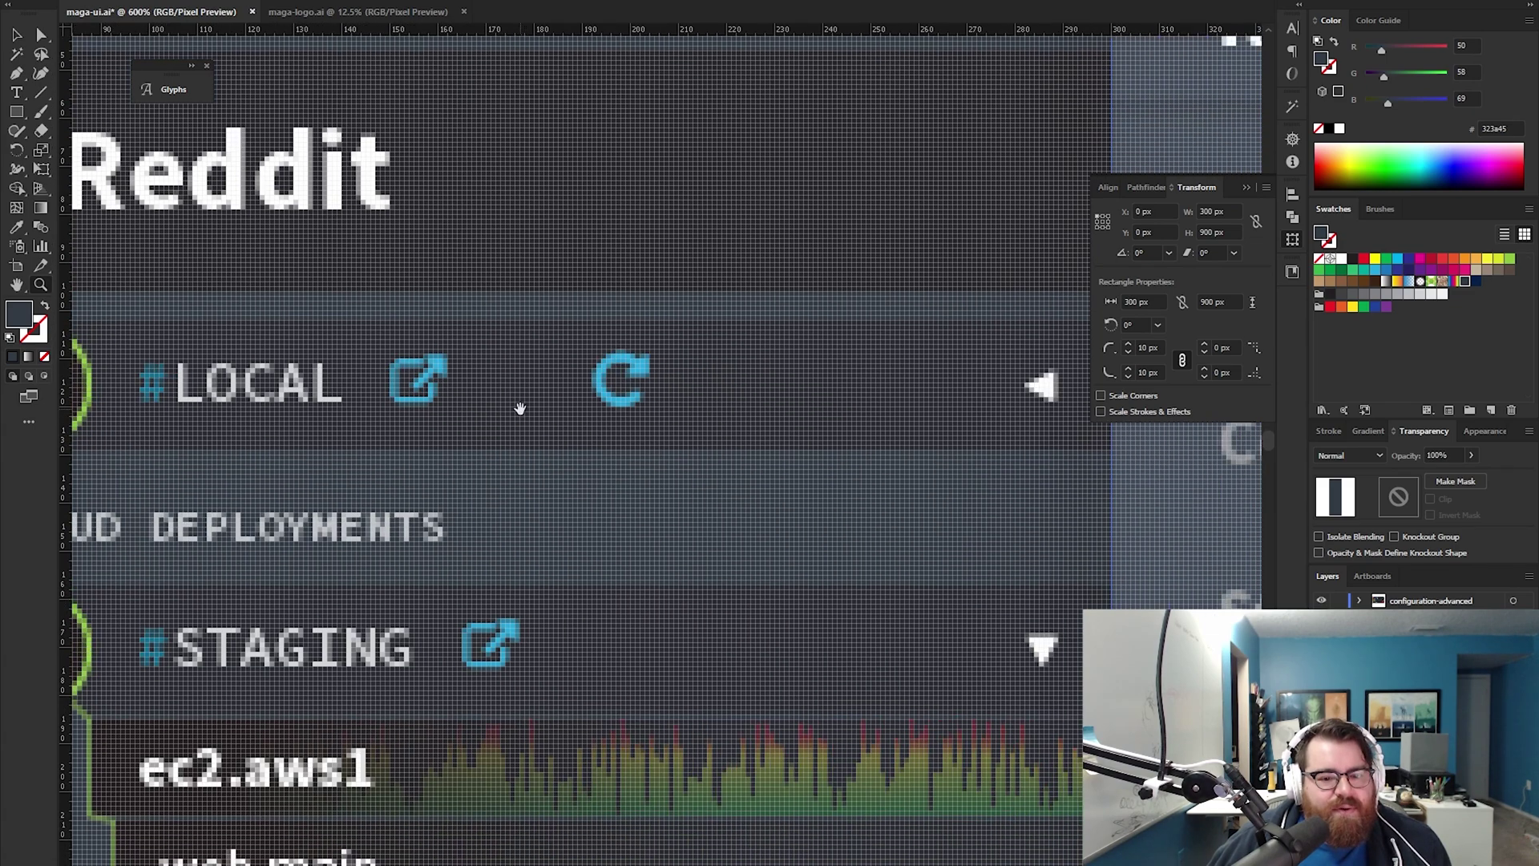
left_click(520, 409)
left_click_drag(731, 420, 477, 381)
key("v")
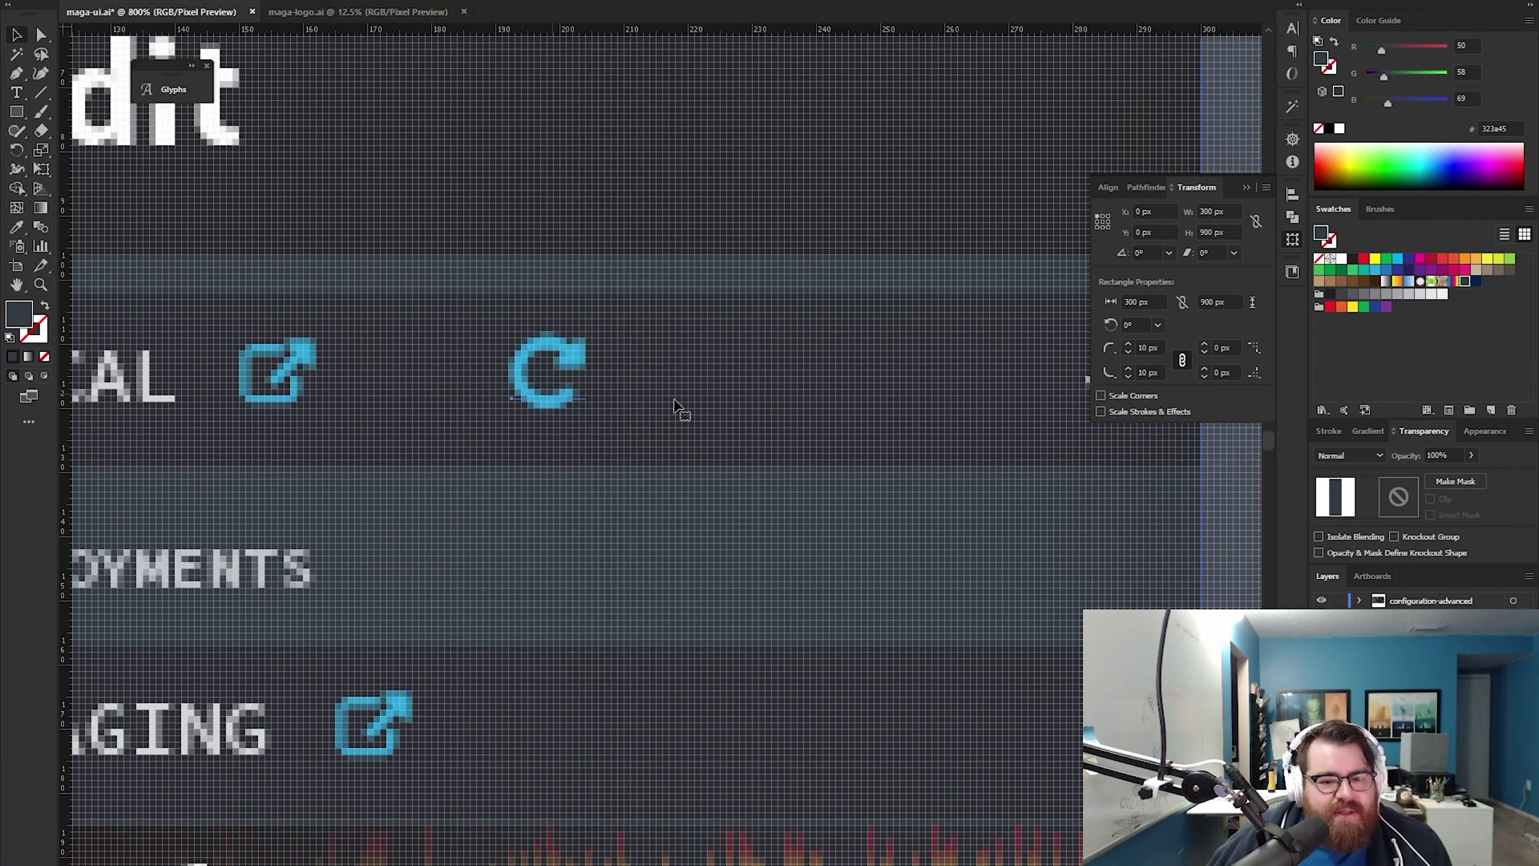
key("Down")
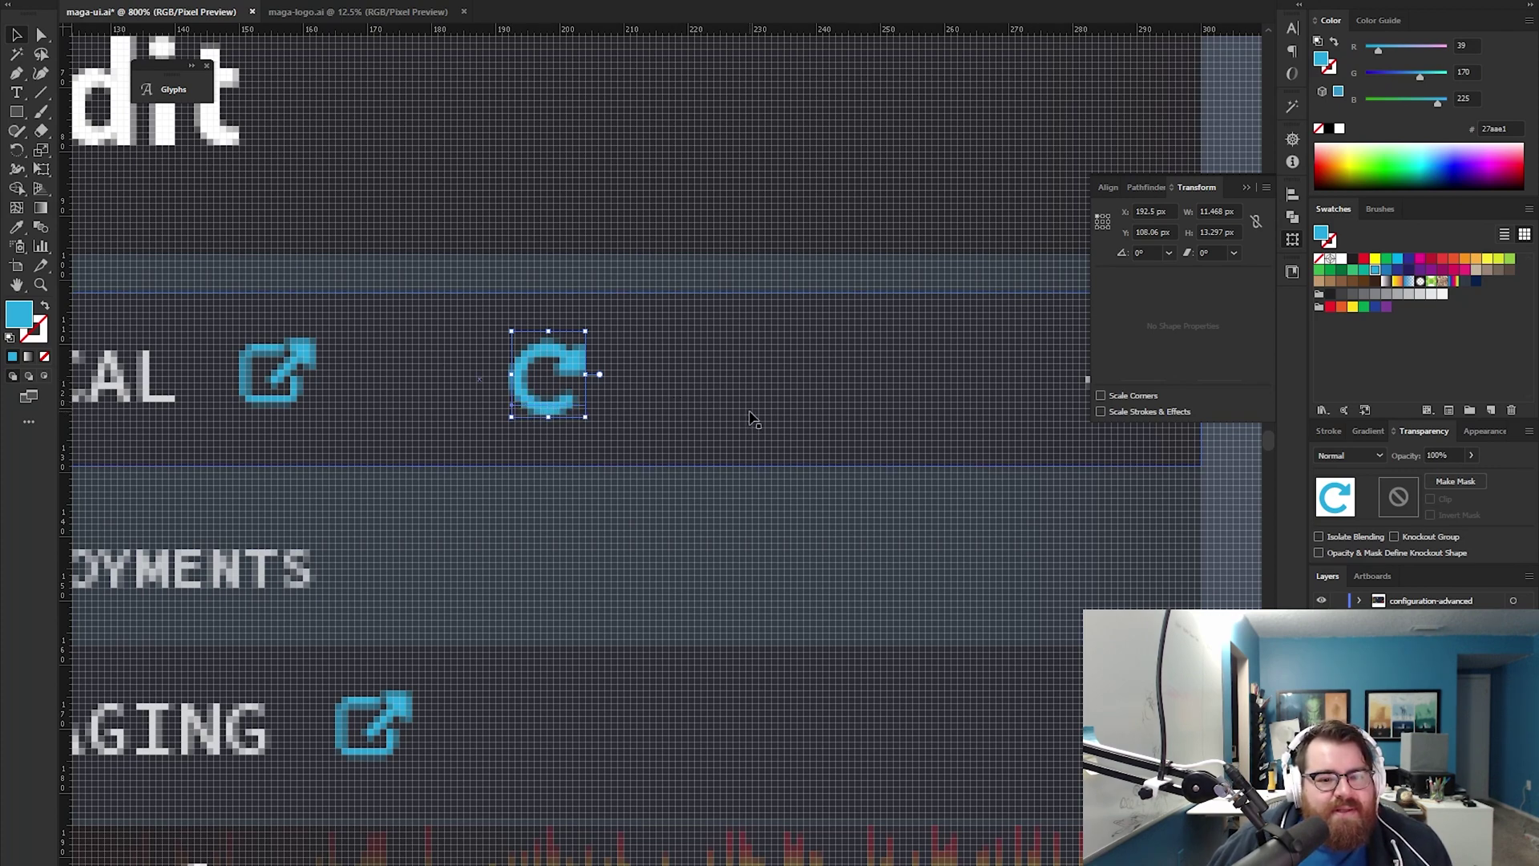
Try filling the refresh icon with the navy 061f4a and cyan 00aeef swatches
left_click(1476, 283)
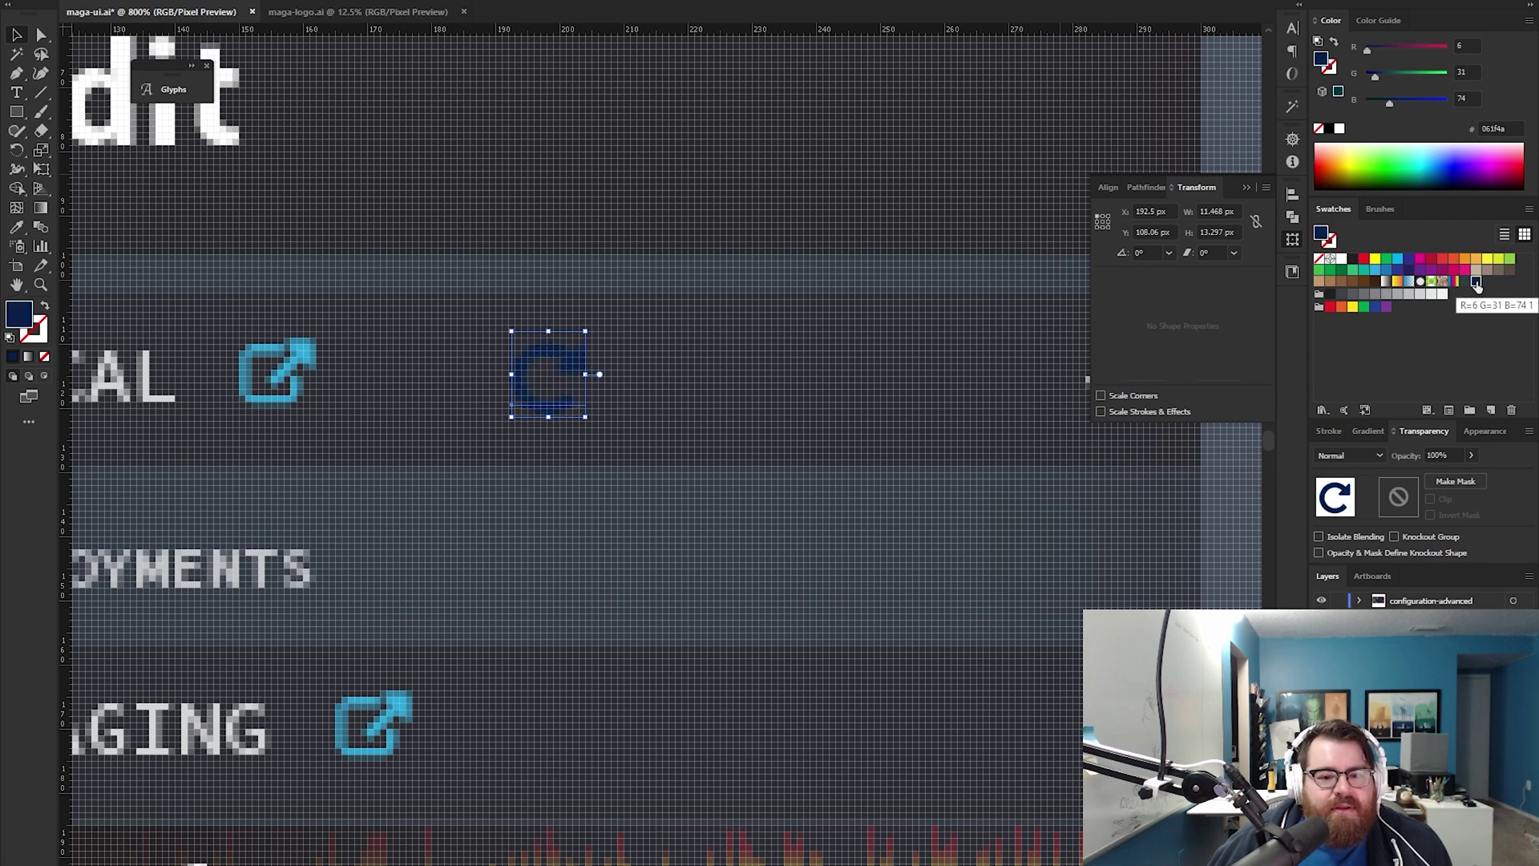
left_click(1397, 259)
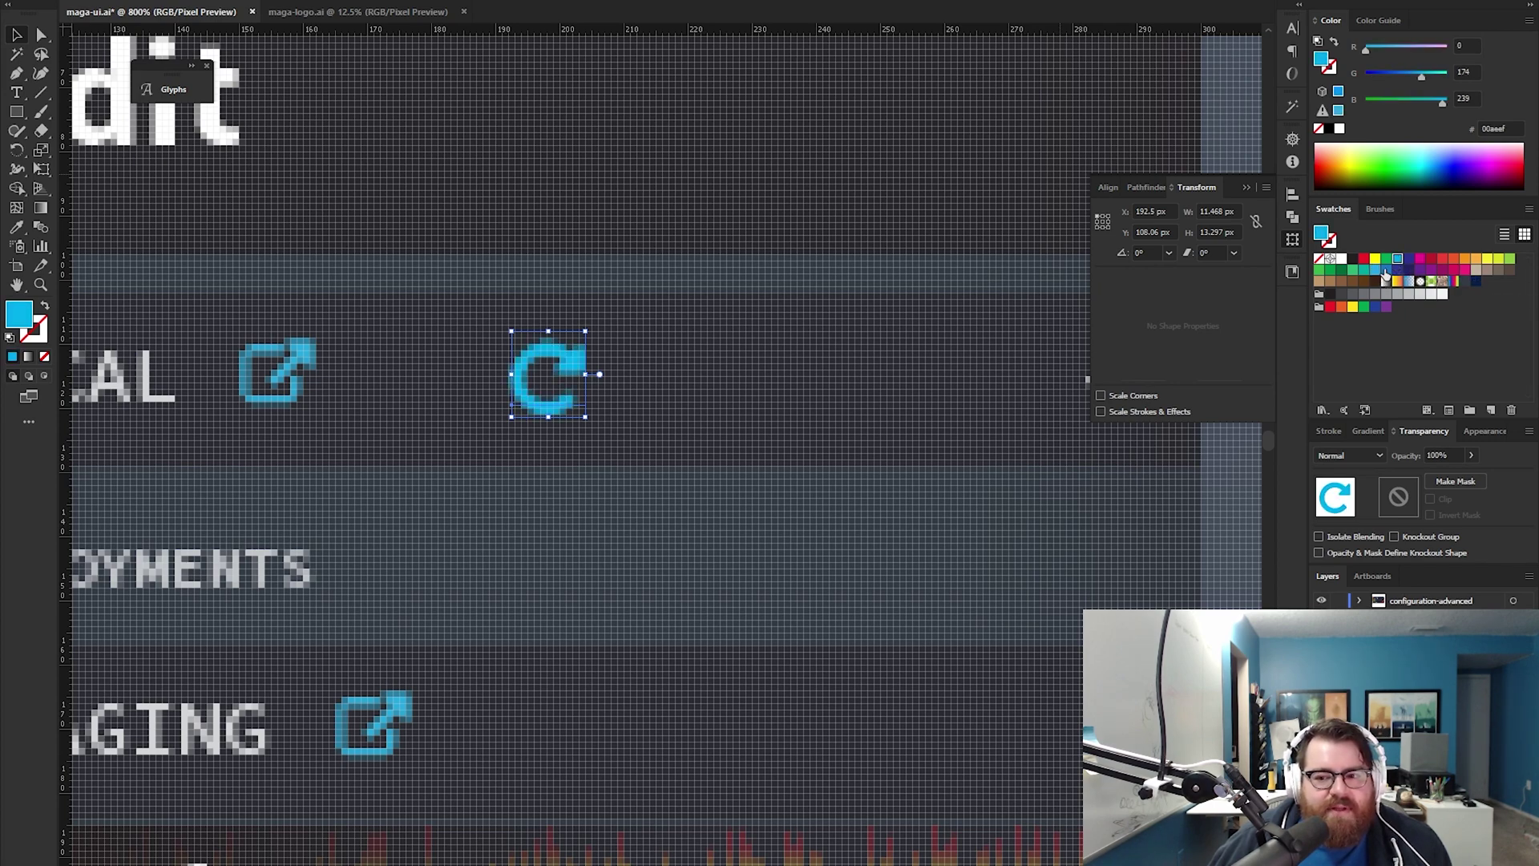
left_click(1386, 273)
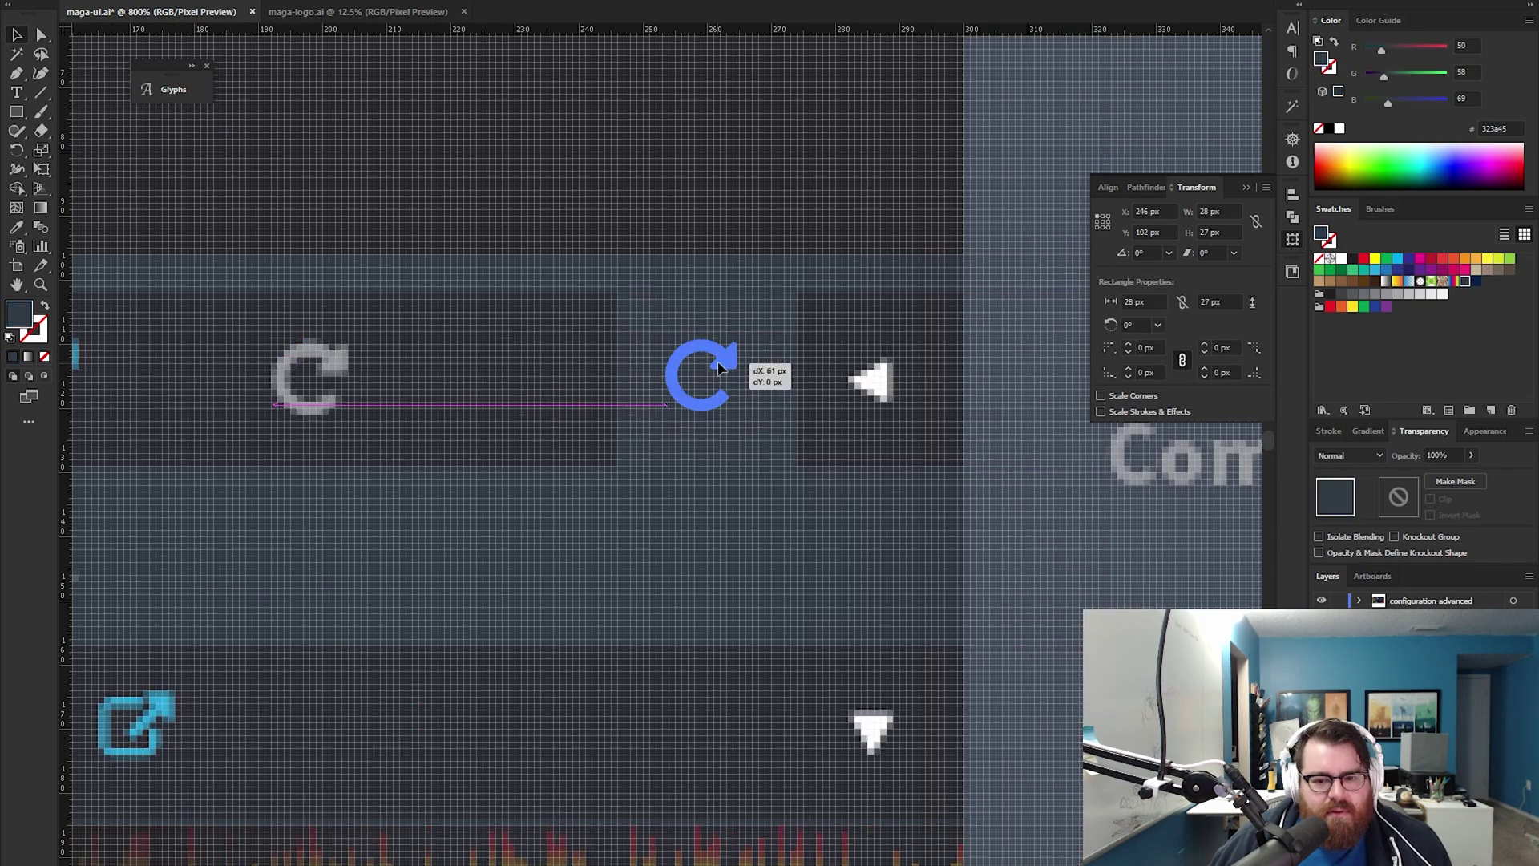
Draw a 30 × 11 px pill-shaped toggle switch with a light circular knob between the LOCAL row's refresh icon and arrow
left_click_drag(718, 361, 606, 349)
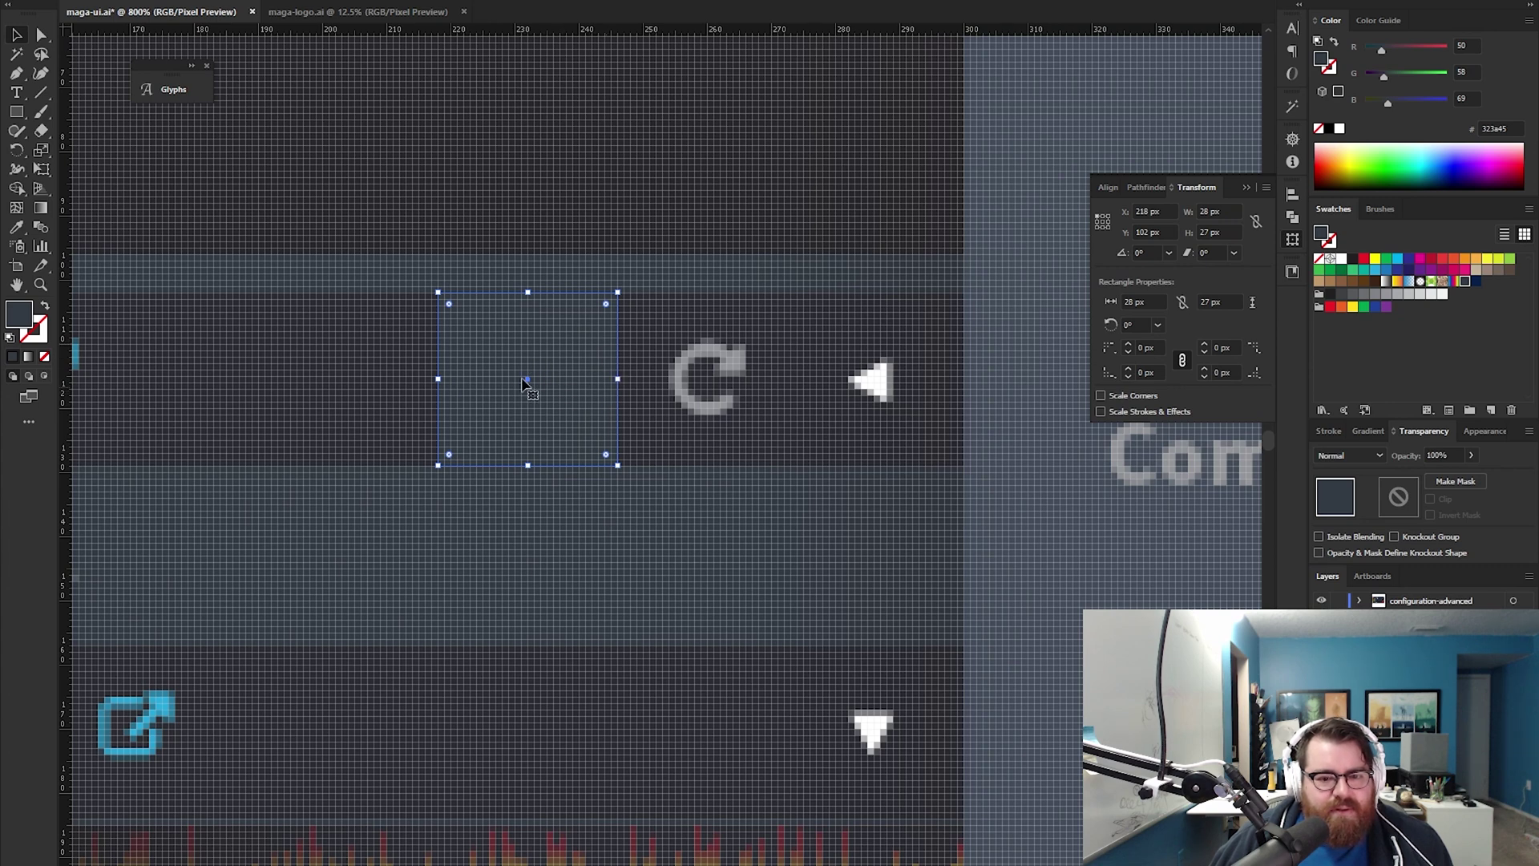
left_click_drag(804, 268, 882, 366)
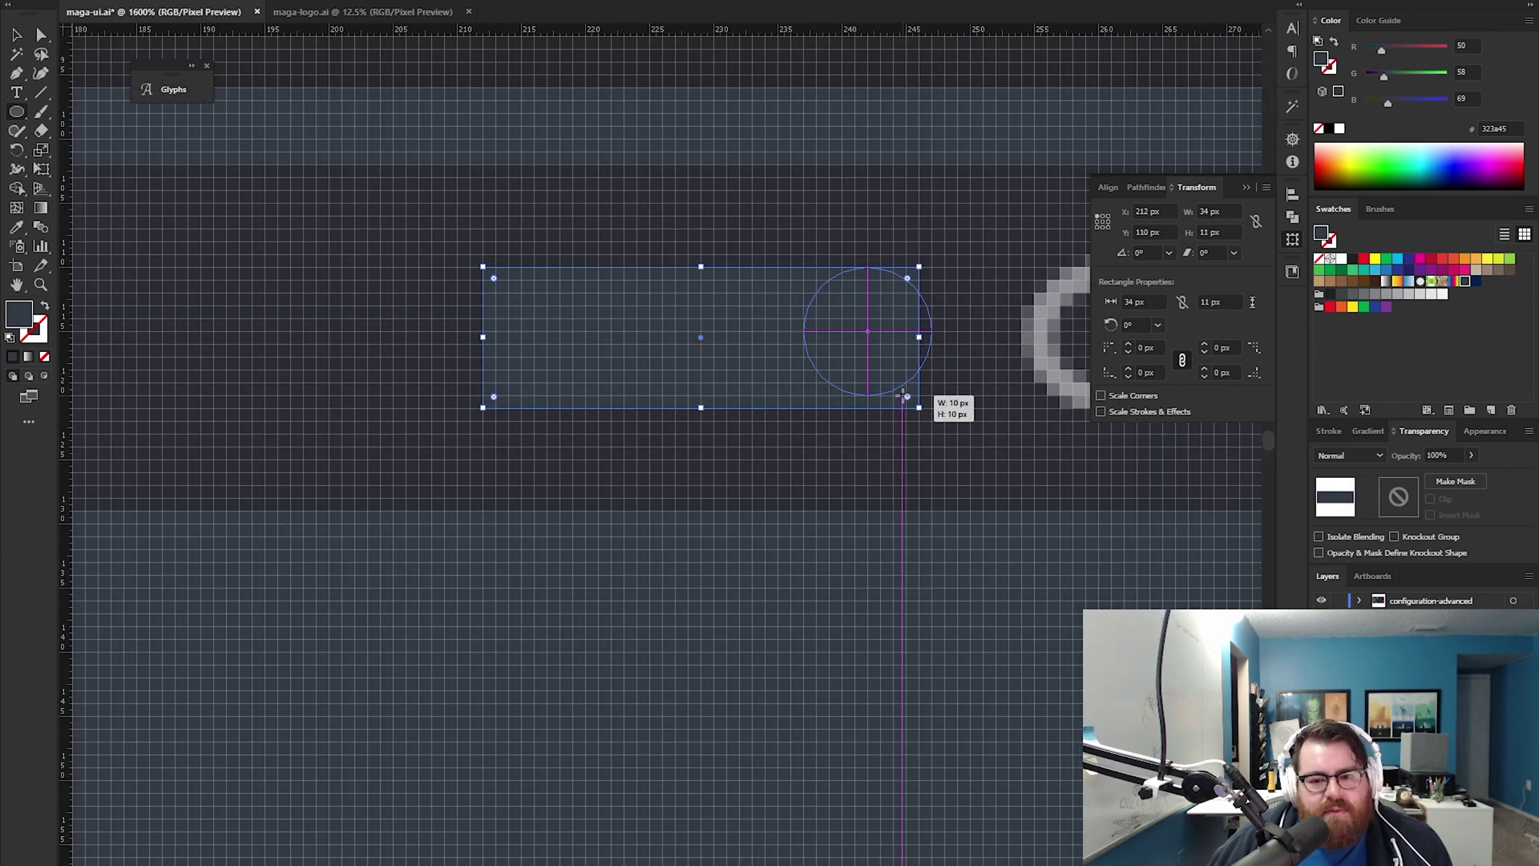
key("v")
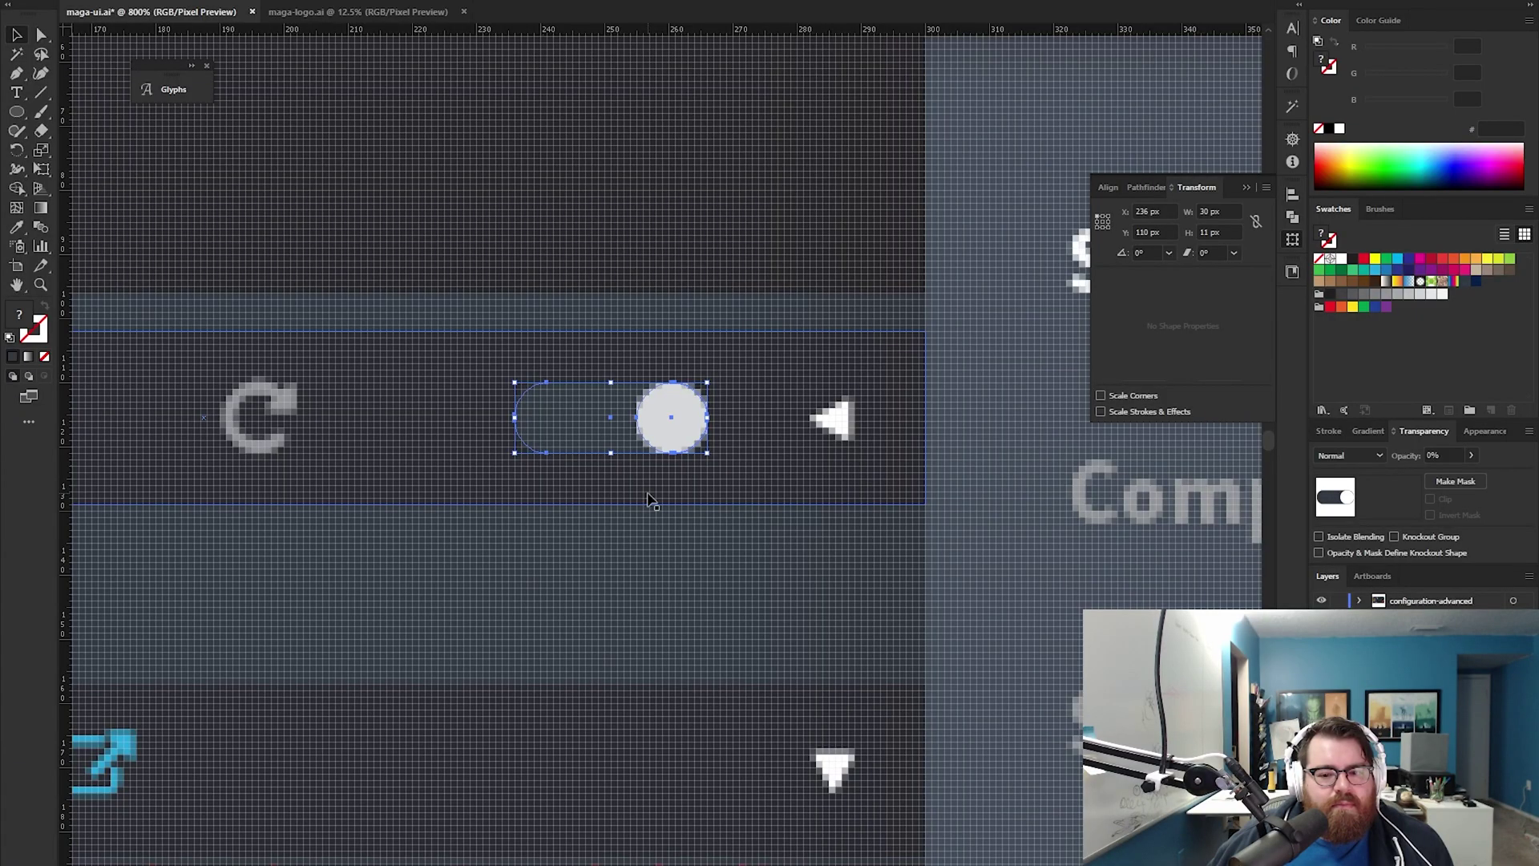
left_click(666, 577)
Delete the white collapse arrow at the end of the LOCAL row
key("z")
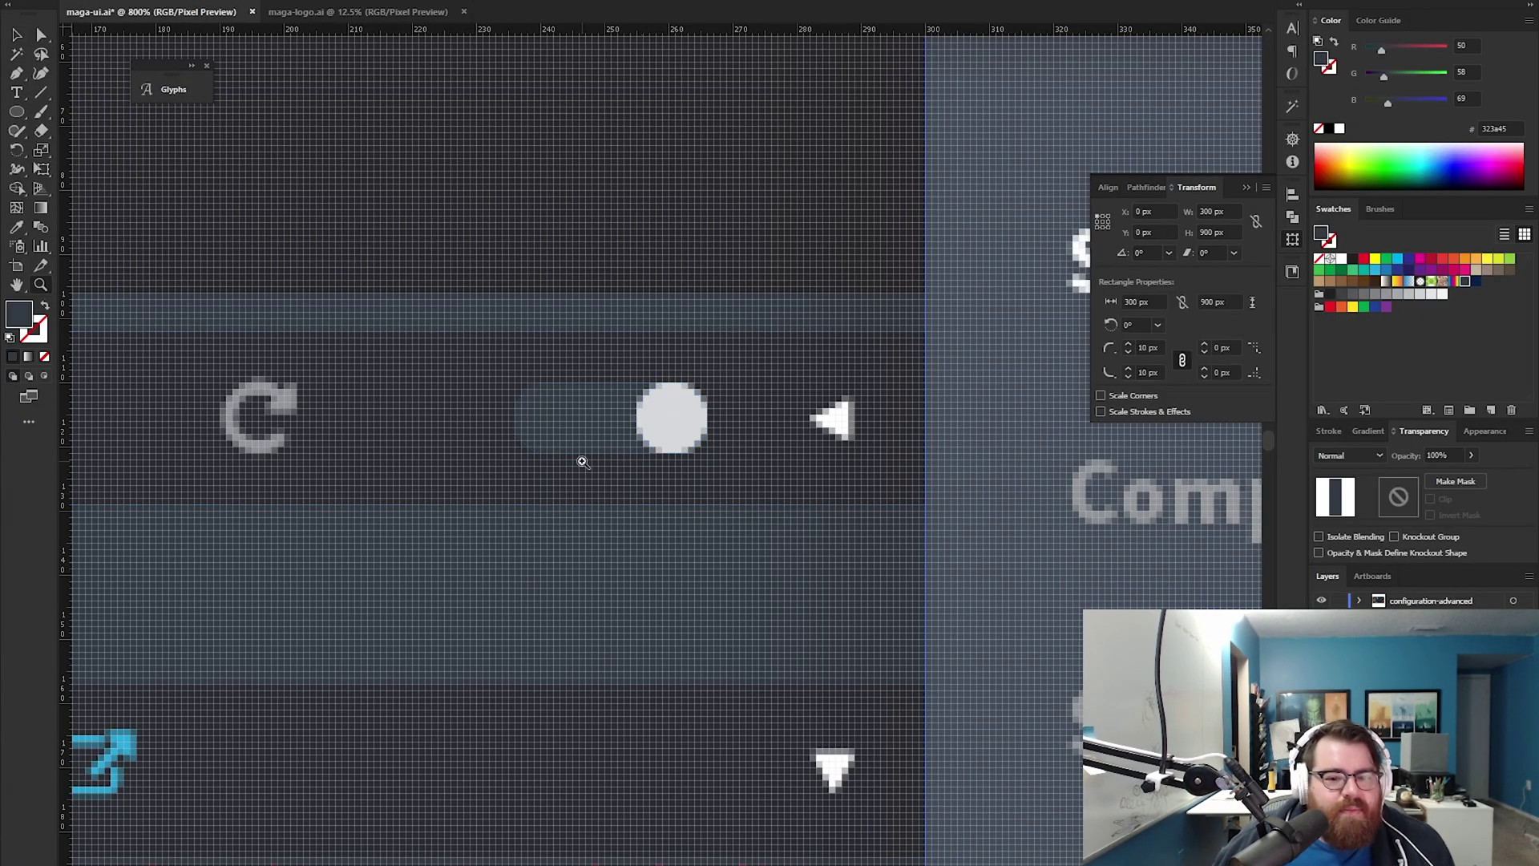
left_click(583, 462, "alt")
left_click(582, 462, "ctrl+alt")
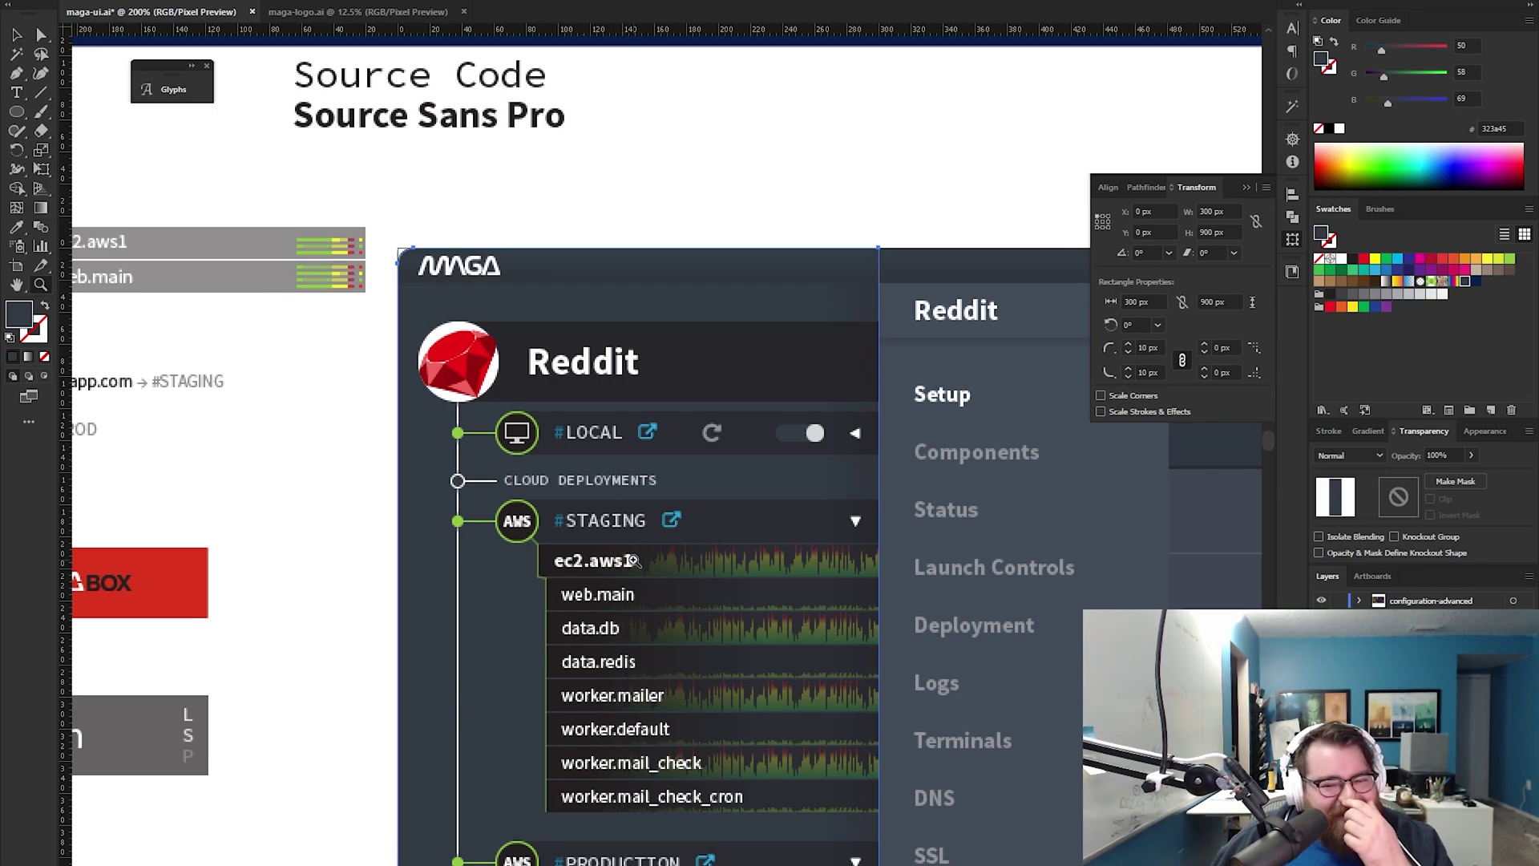
double_click(665, 481)
left_click_drag(787, 403, 486, 492)
key("v")
left_click(734, 405)
key("Delete")
Select the toggle switch group in the LOCAL row and return to actual-size view
key("z")
left_click(703, 401)
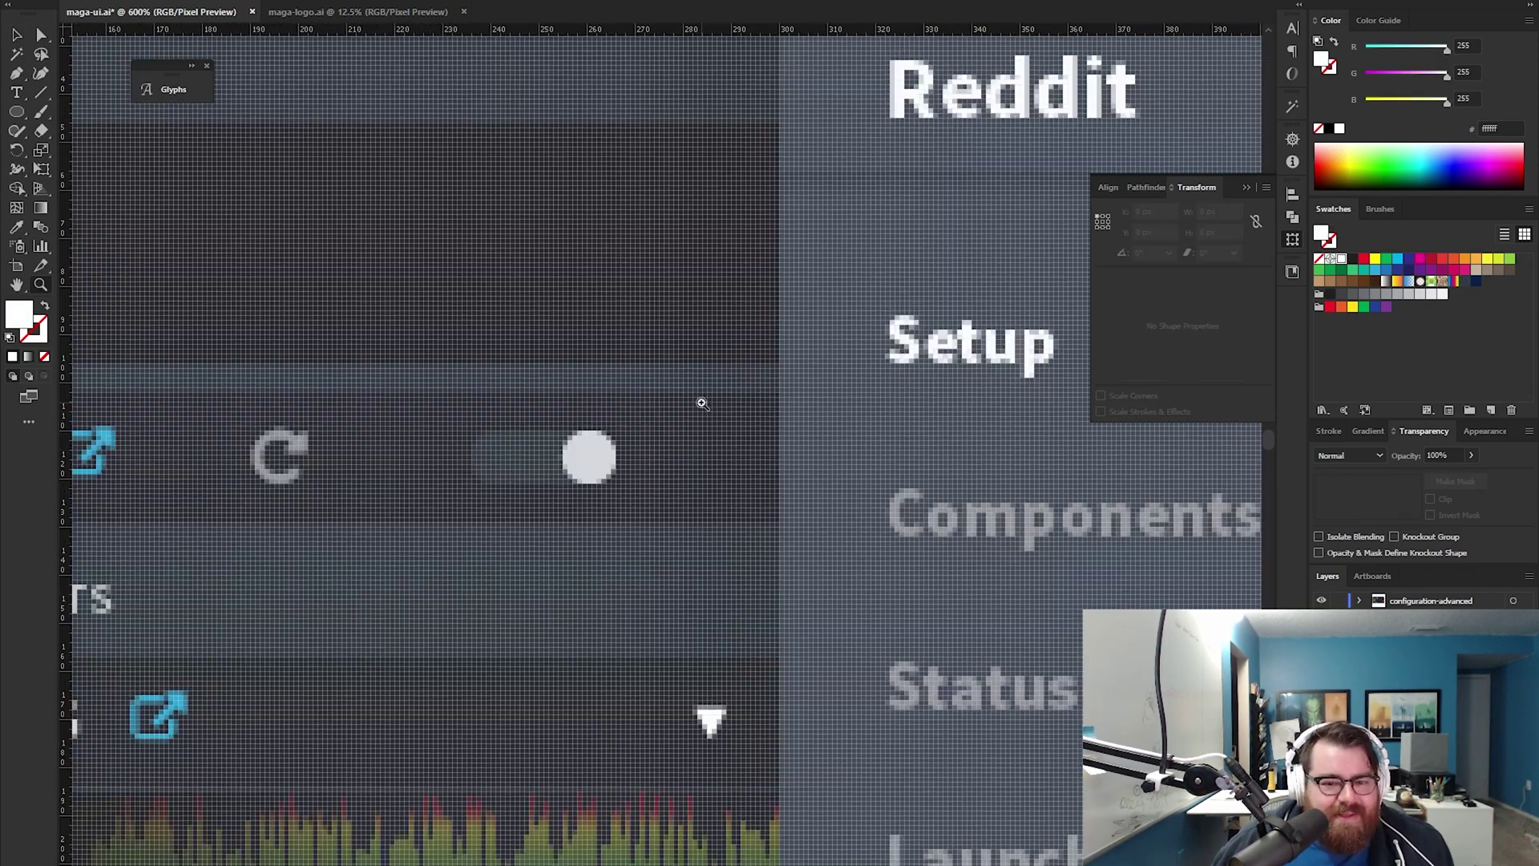
key("v")
left_click(522, 481)
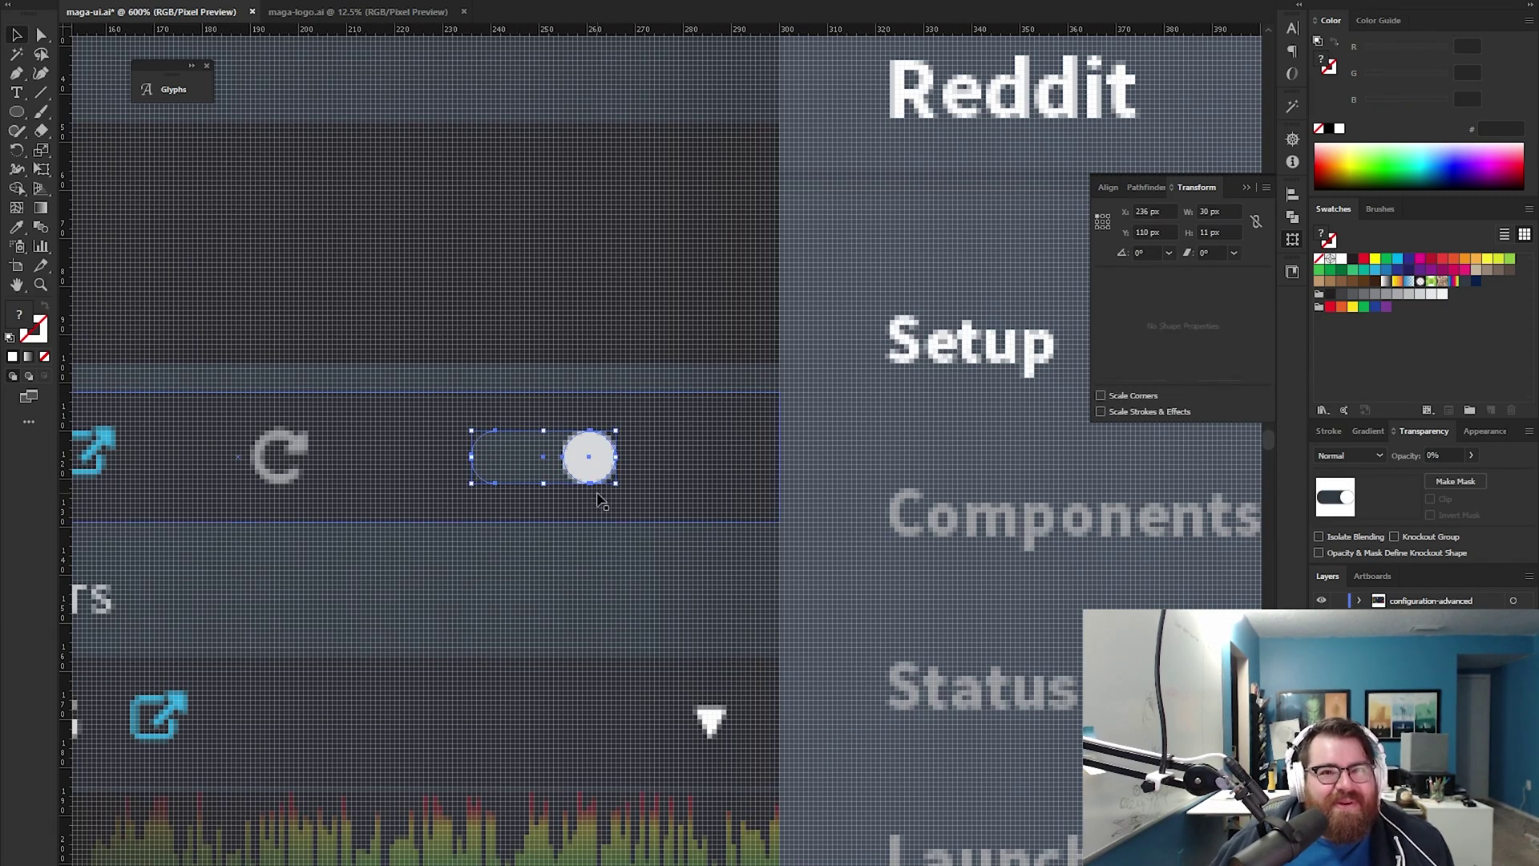
key("ctrl+1")
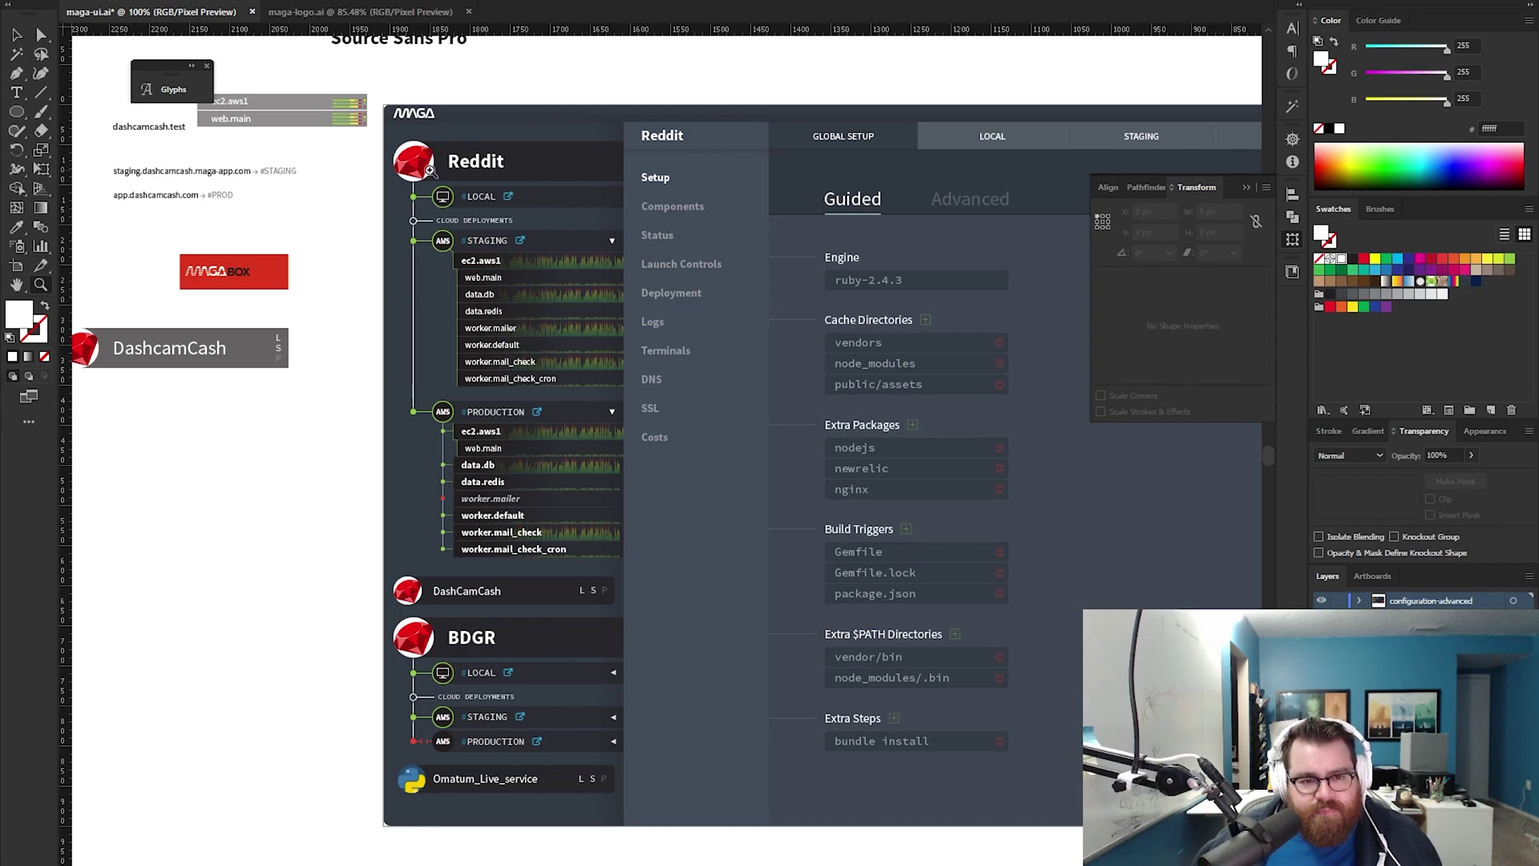
Select the Guided page's outer frame artwork, including the deployment sidebar, title bar and ad column shapes
key("v")
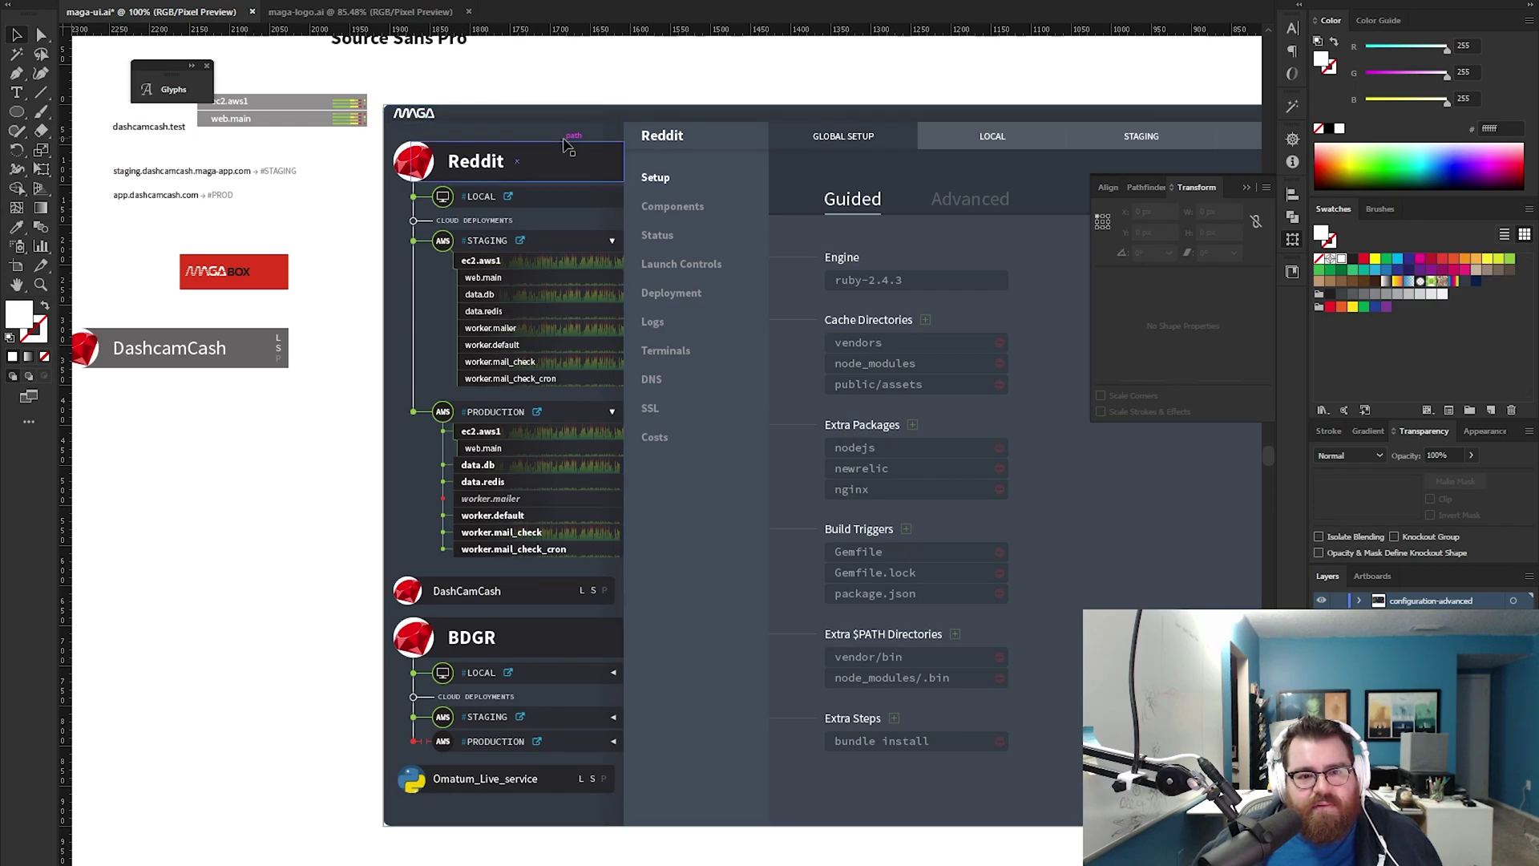
left_click(609, 143)
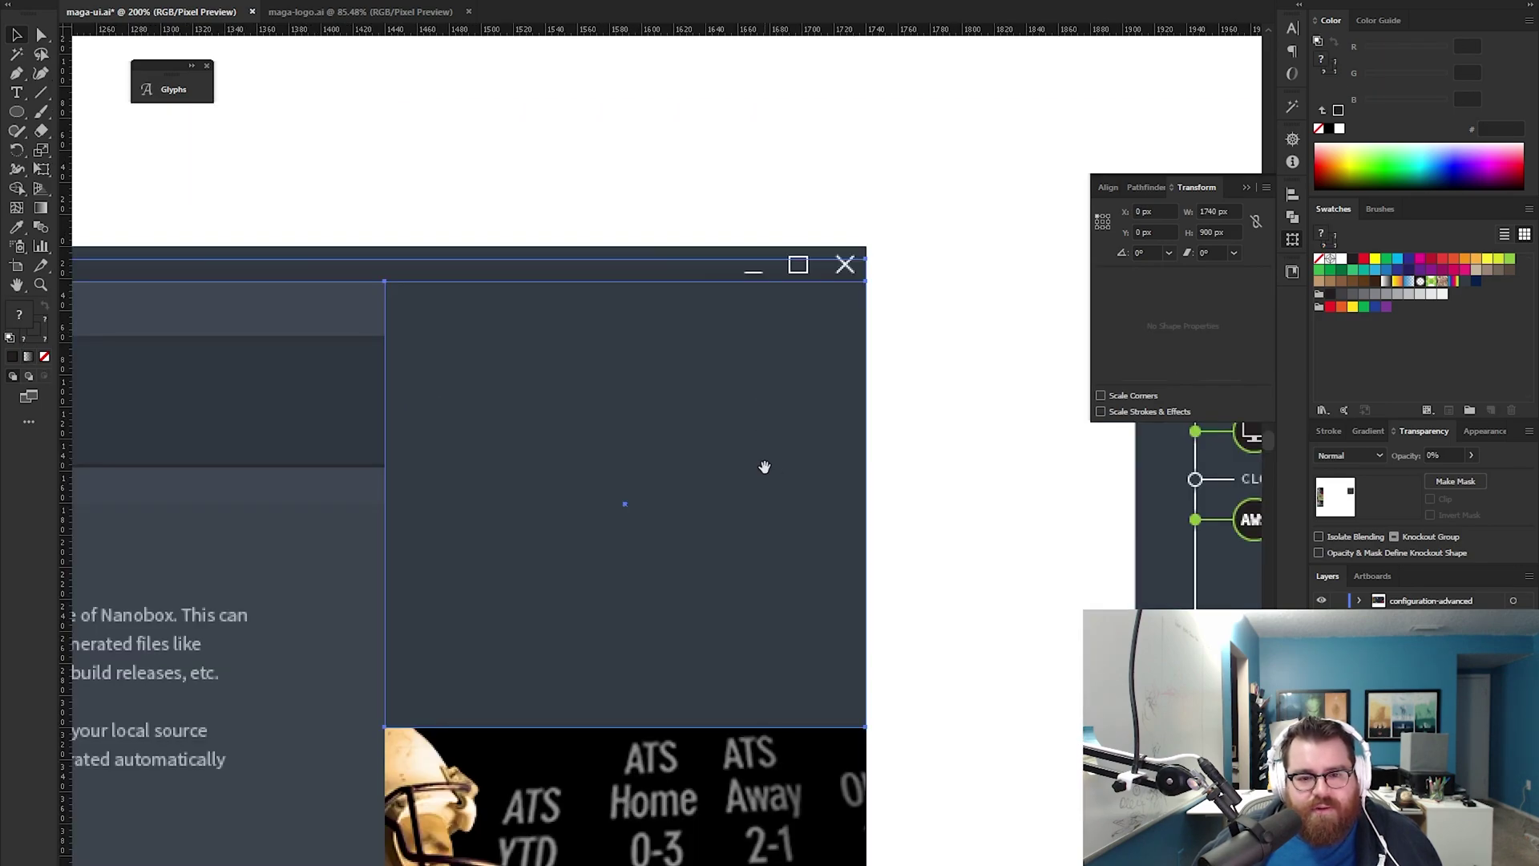
scroll(761, 464, "down", 5)
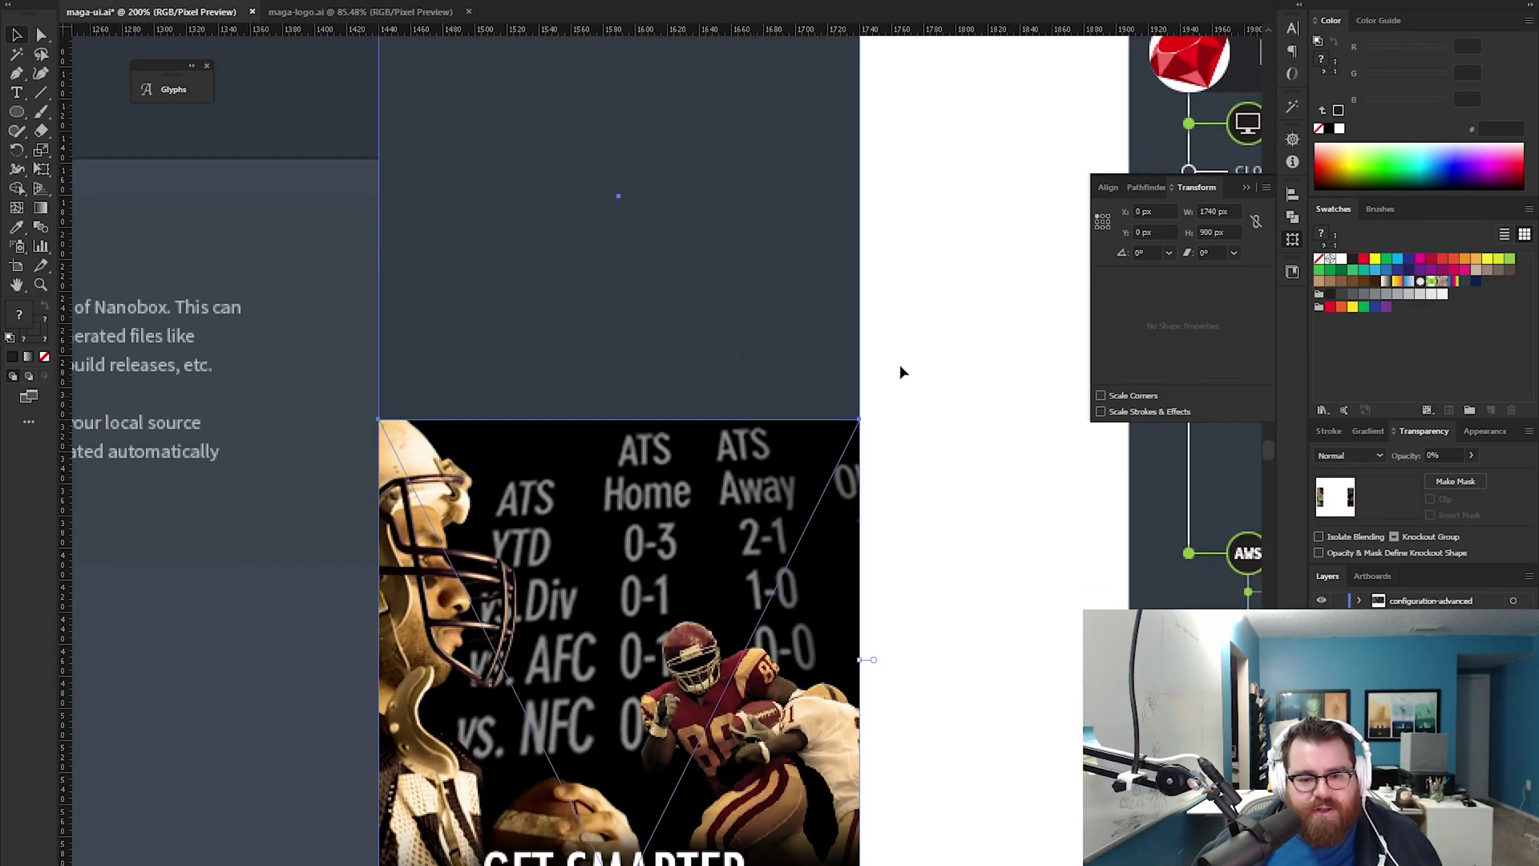
left_click_drag(887, 186, 921, 553)
left_click(874, 325, "shift")
left_click(837, 330, "shift")
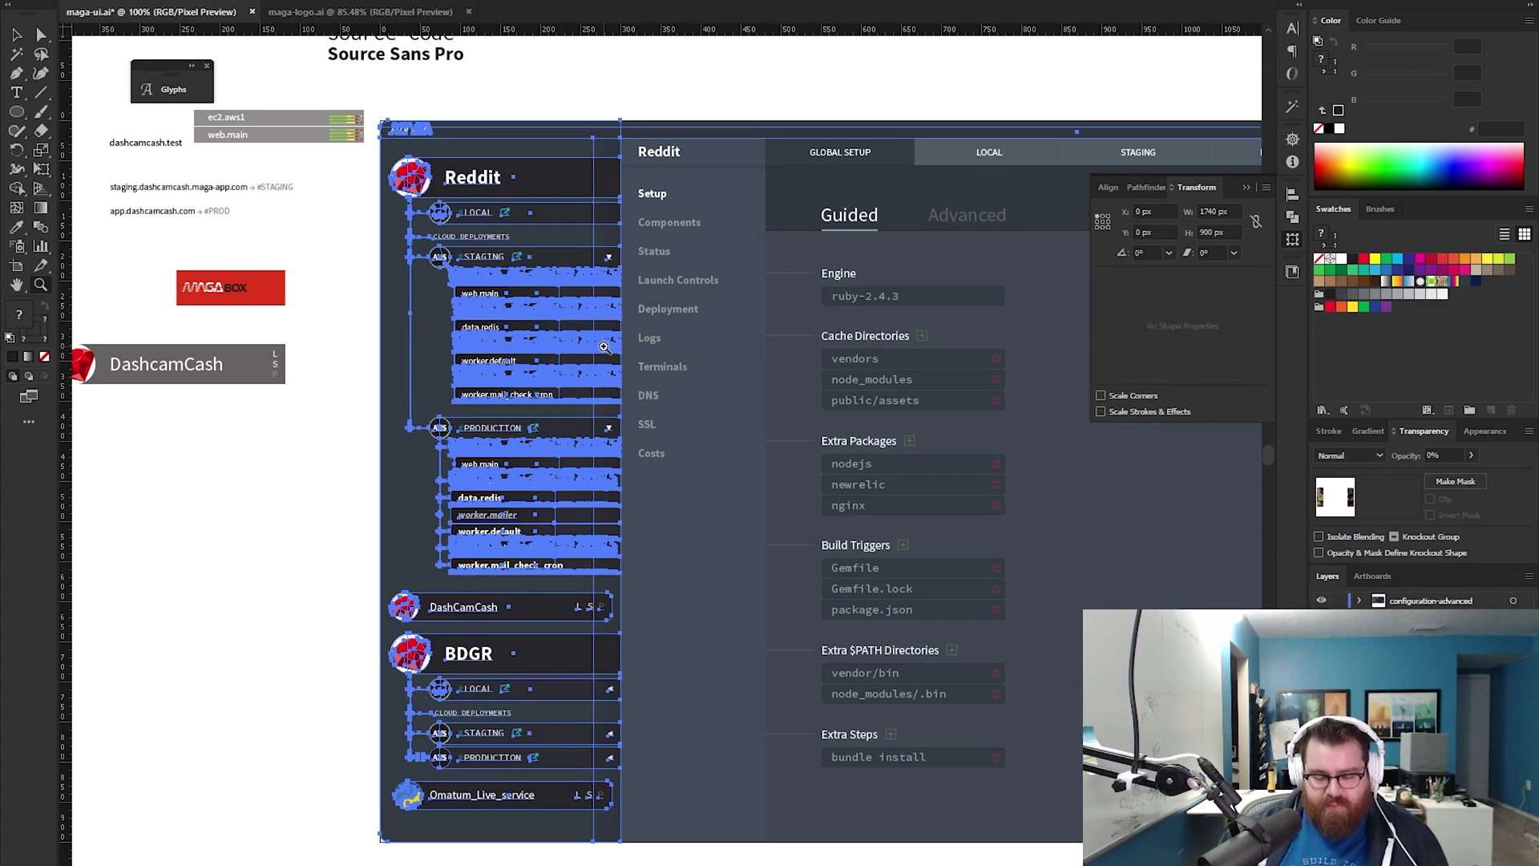
Try to convert the selected frame artwork into a dynamic Movie Clip symbol named outerframe
key("F8")
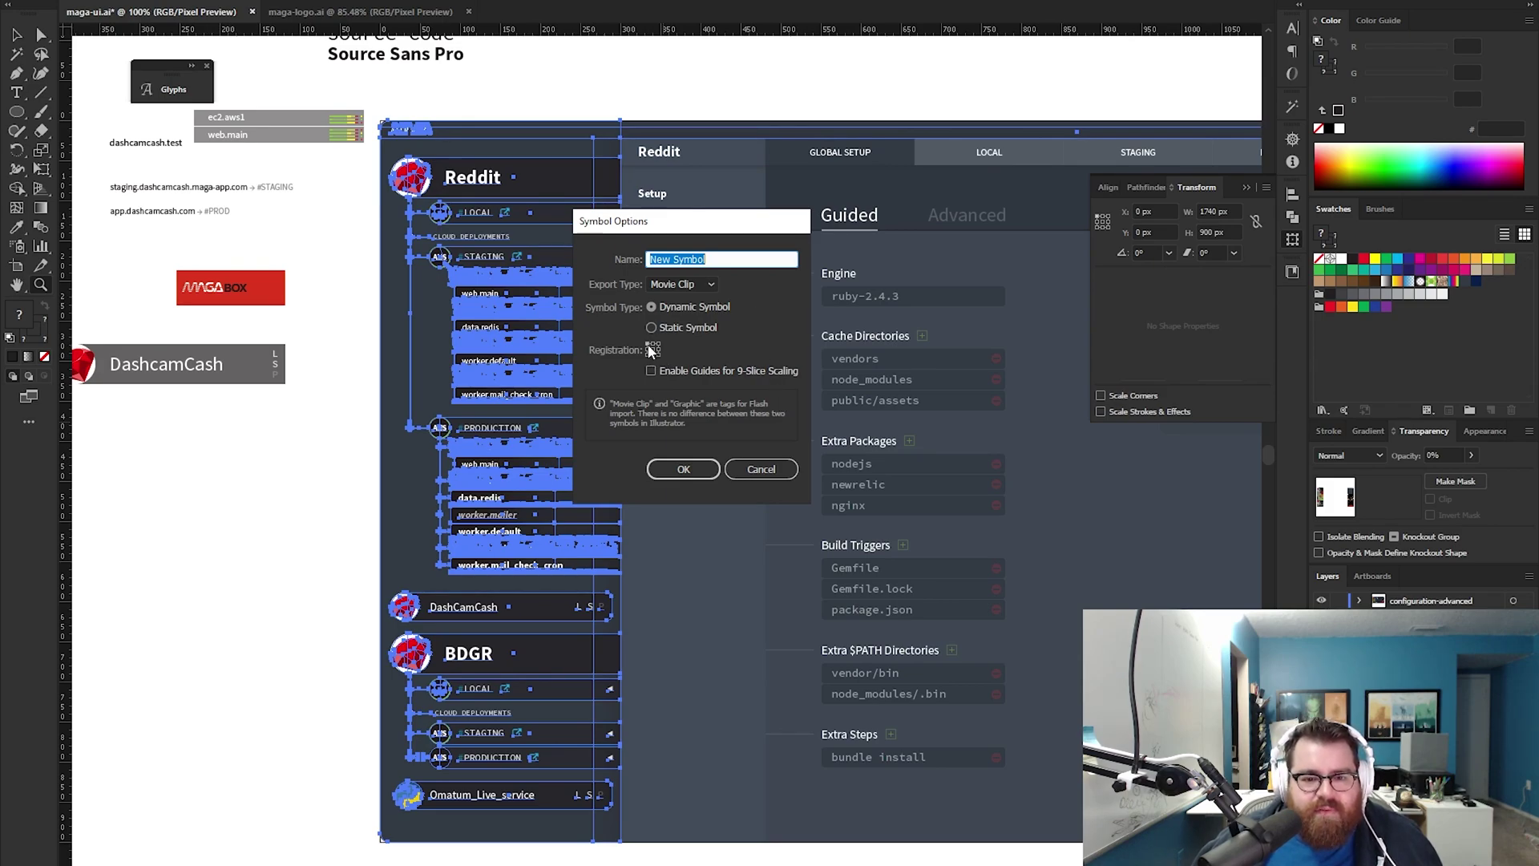
left_click(704, 284)
left_click(704, 280)
left_click(696, 284)
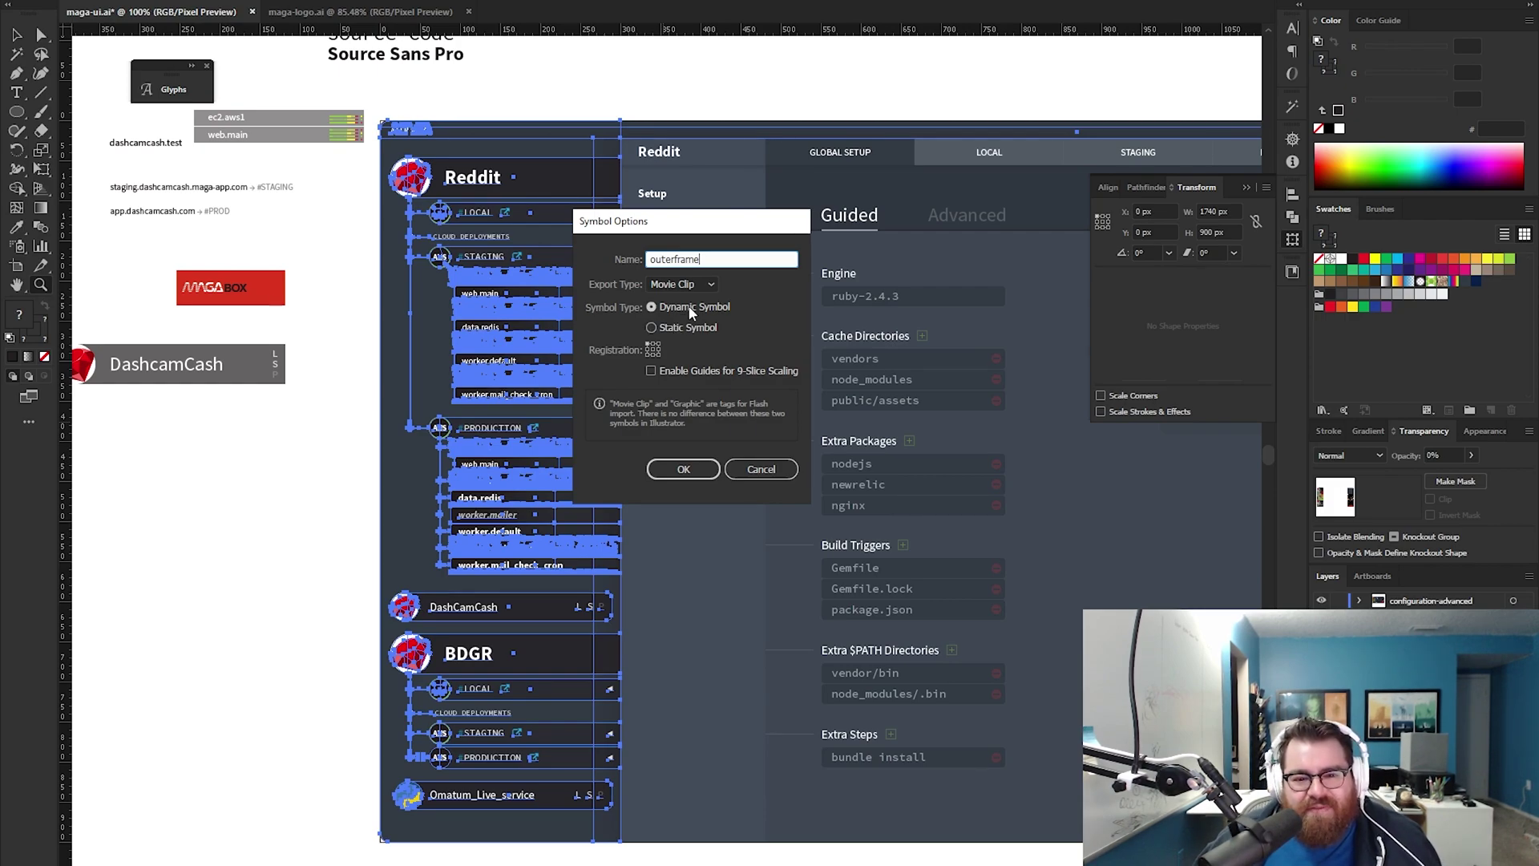
left_click(697, 468)
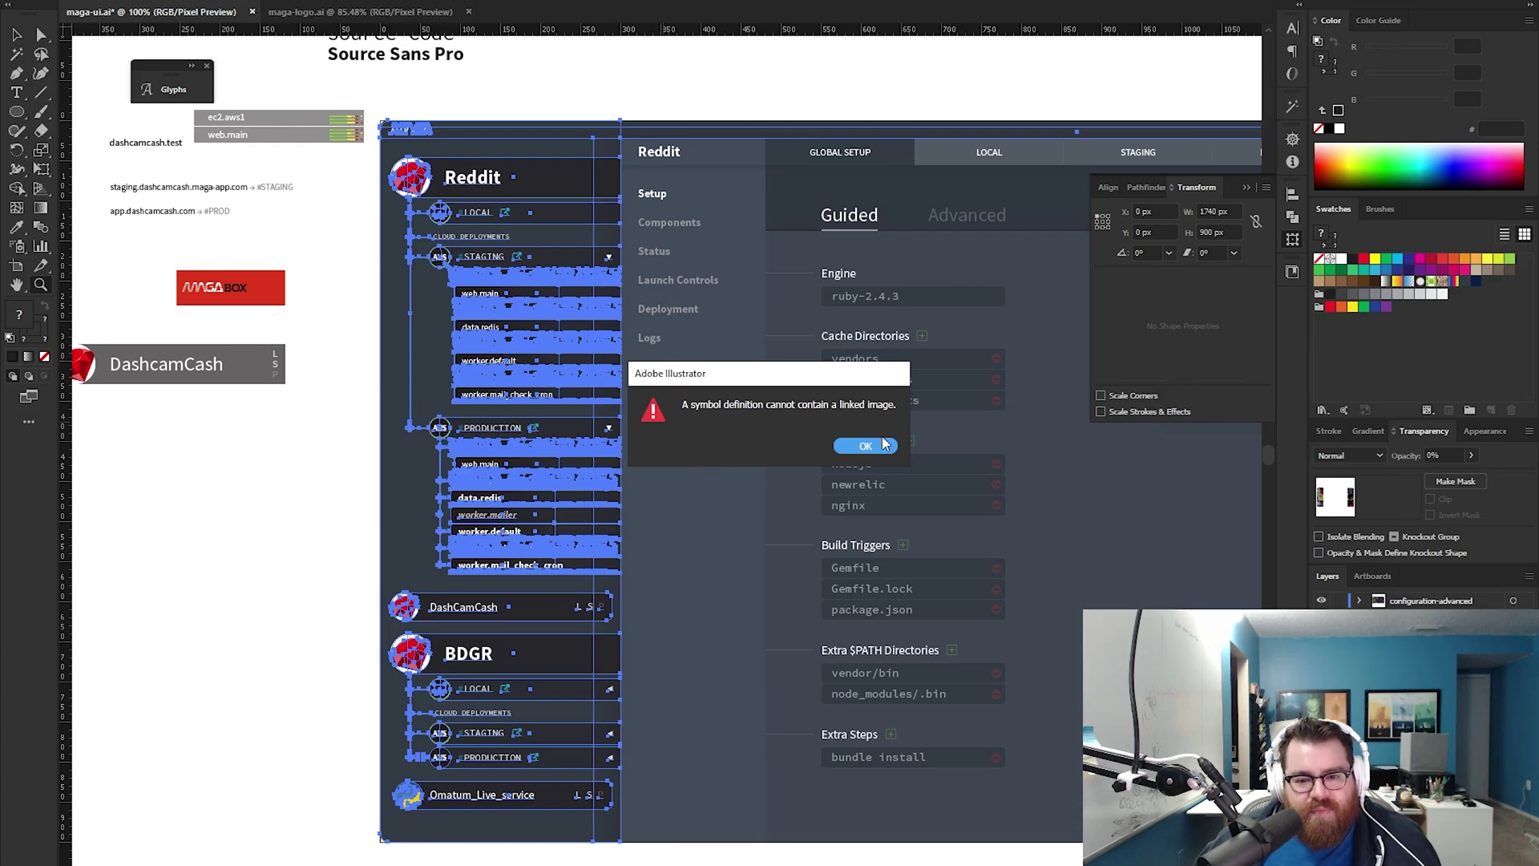
left_click(865, 446)
Try moving the Guided page's outer frame symbol below and left of its artboard, and undo the move
left_click_drag(736, 429, 184, 345)
left_click_drag(807, 406, 585, 387)
key("z")
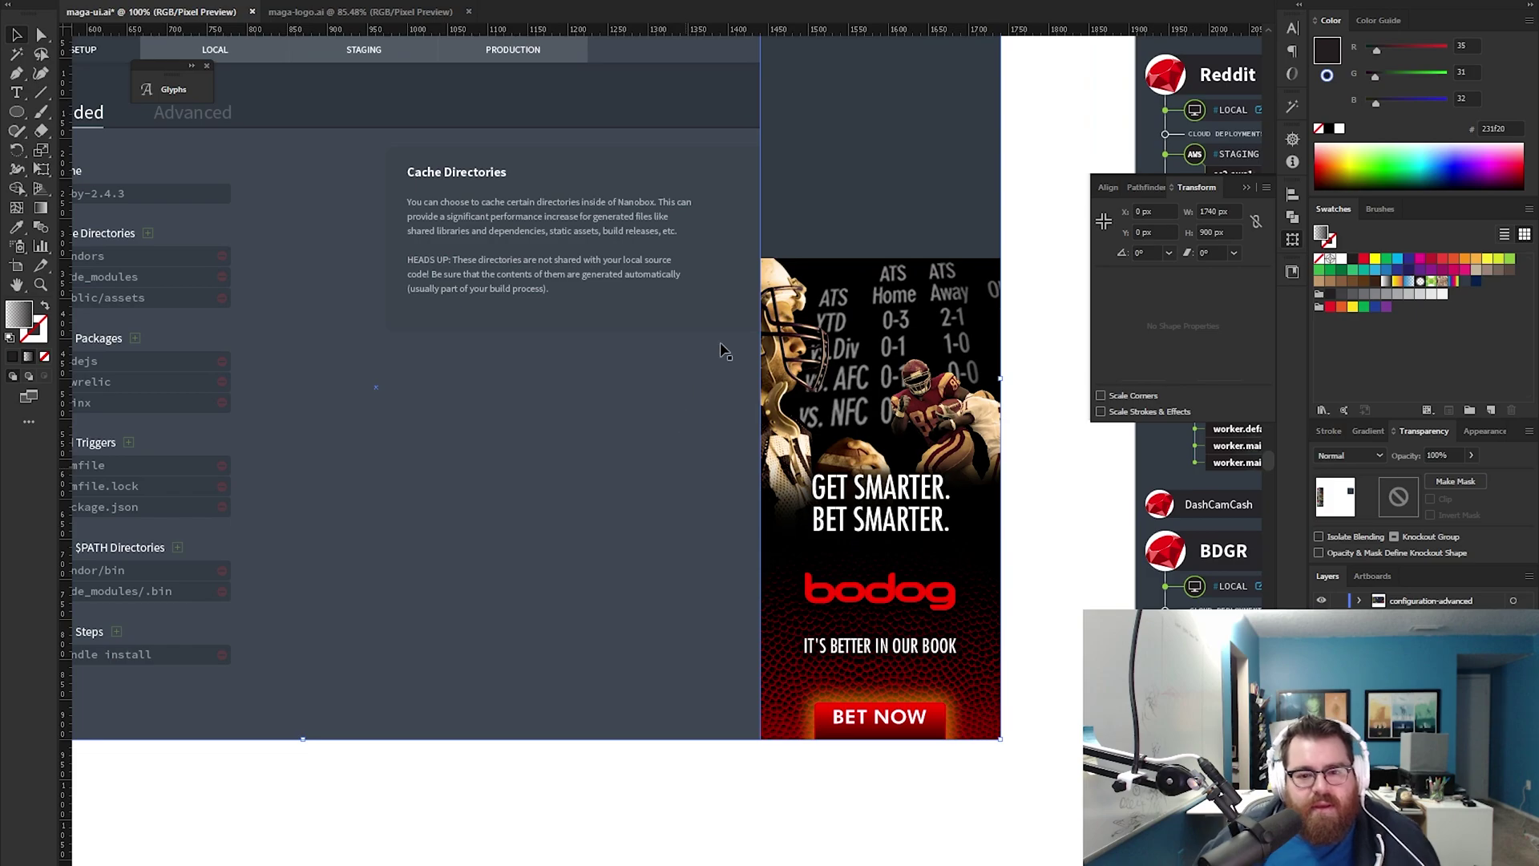
left_click(571, 414, "alt")
left_click(571, 414, "alt")
left_click(571, 414, "alt")
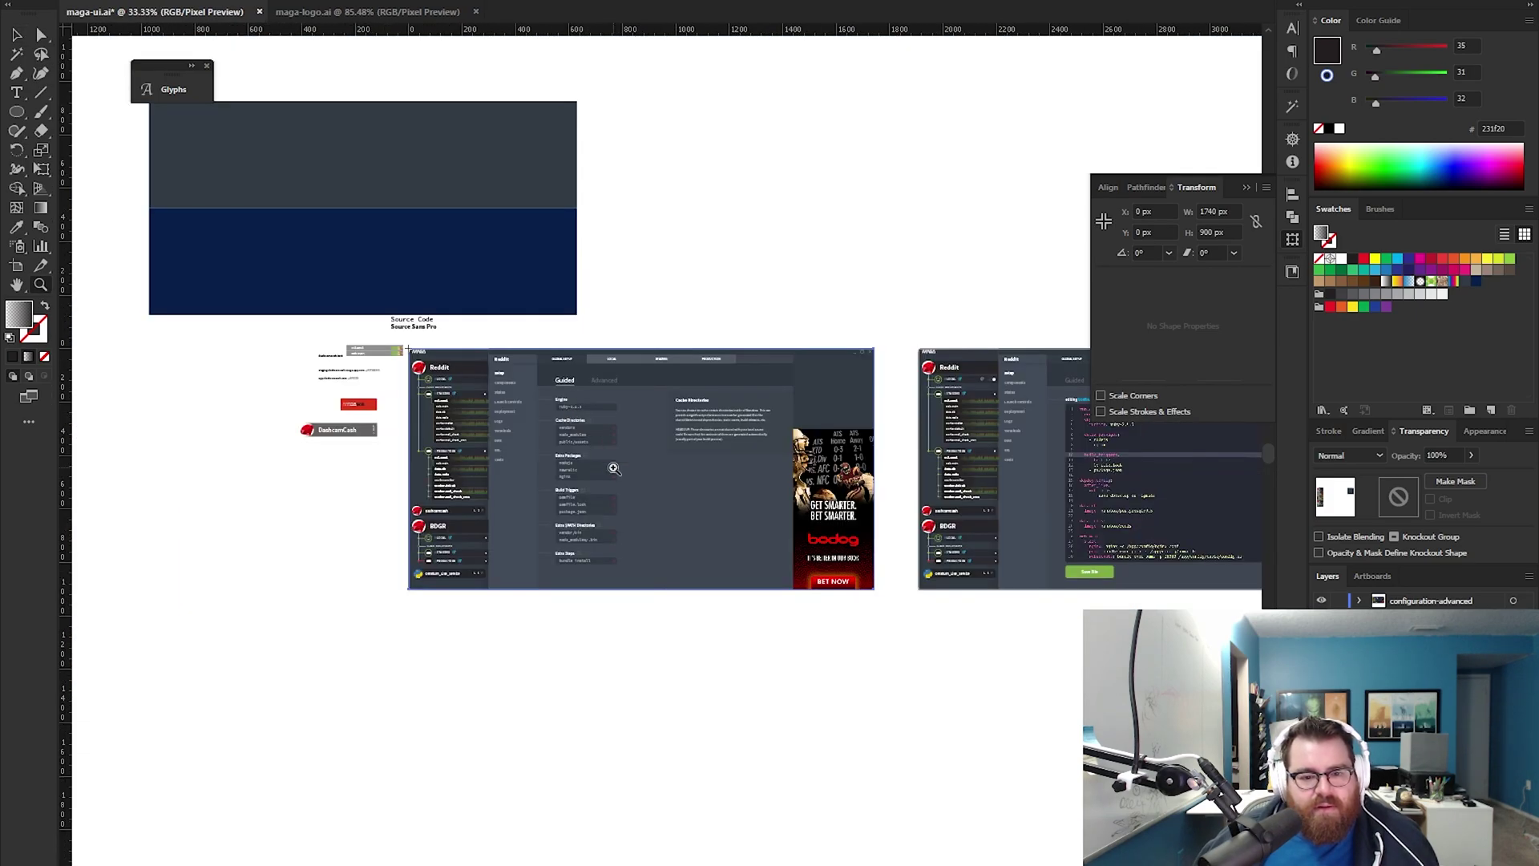
left_click(609, 469)
left_click_drag(649, 446, 837, 408)
key("v")
left_click(615, 294)
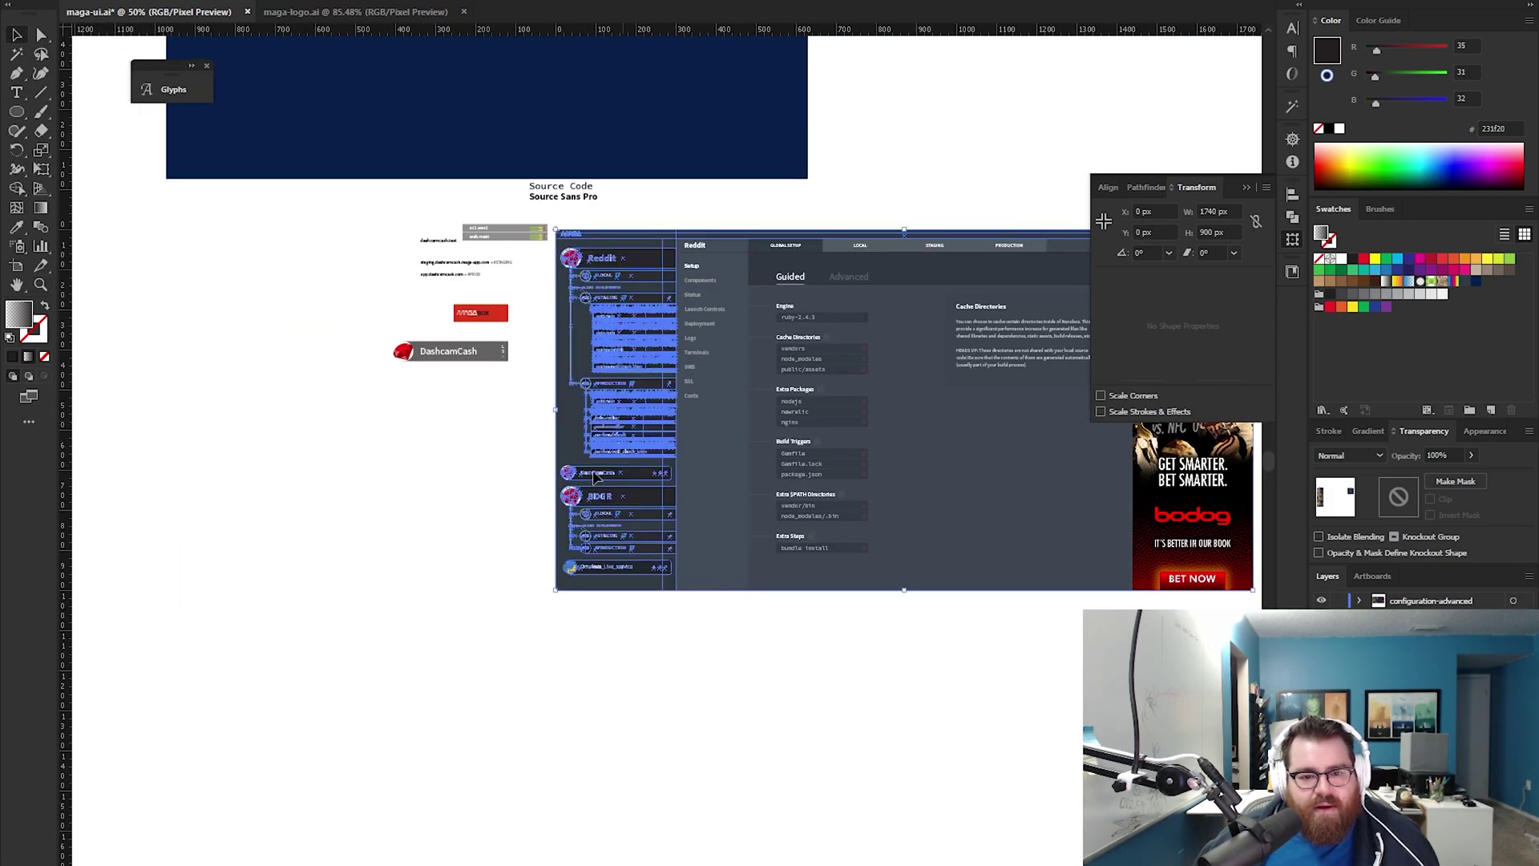
left_click_drag(619, 296, 313, 629)
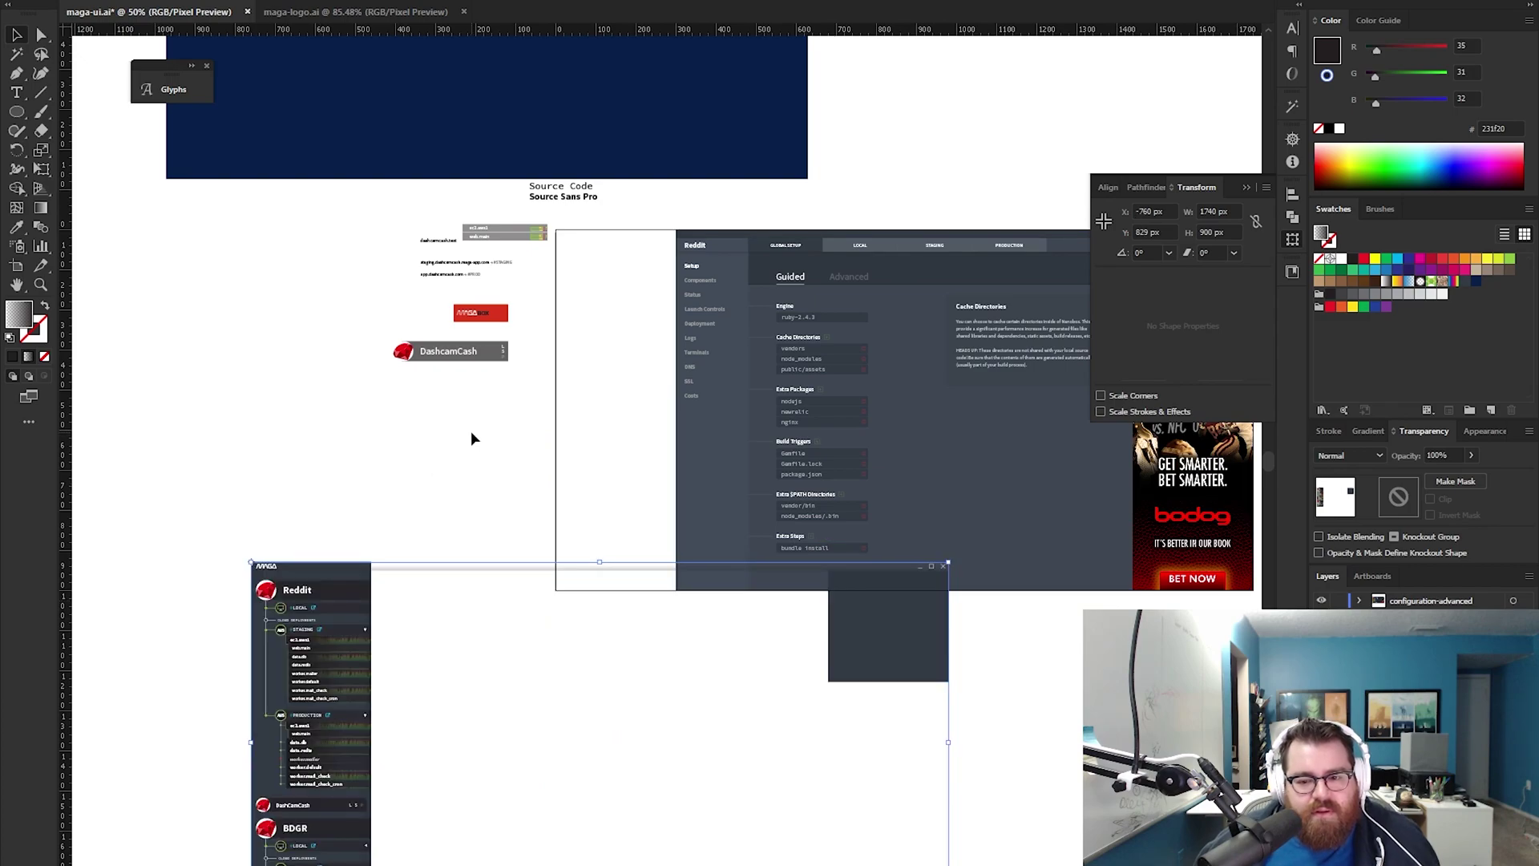
key("ctrl+z")
Replace the Advanced page's outer frame artwork with an instance of the outframe symbol
left_click(470, 481)
left_click_drag(1101, 145, 695, 169)
left_click_drag(851, 191, 784, 595)
scroll(649, 159, "right", 1)
key("Delete")
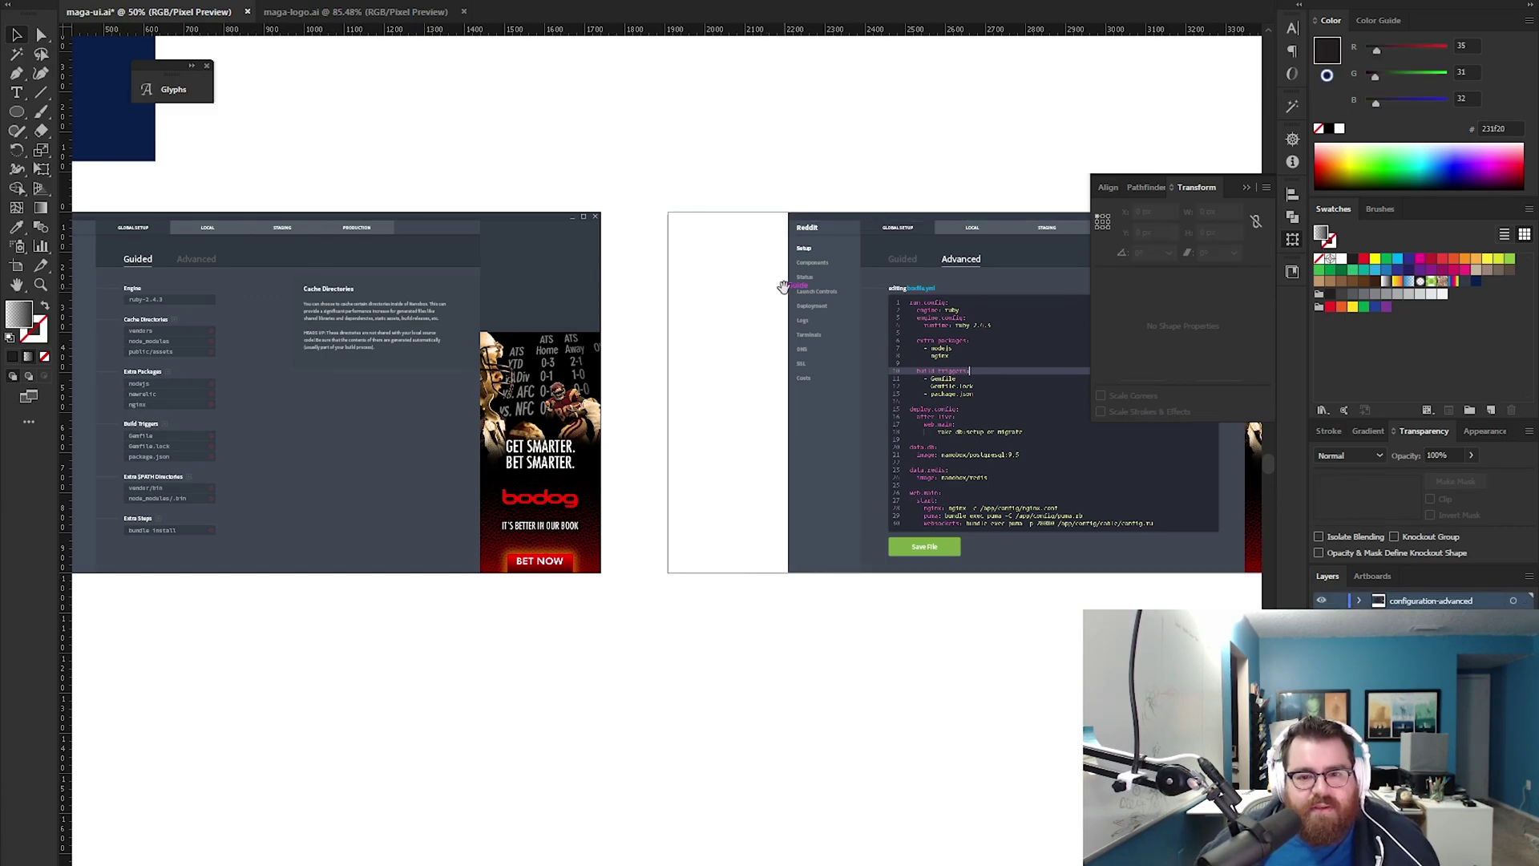
scroll(614, 287, "right", 3)
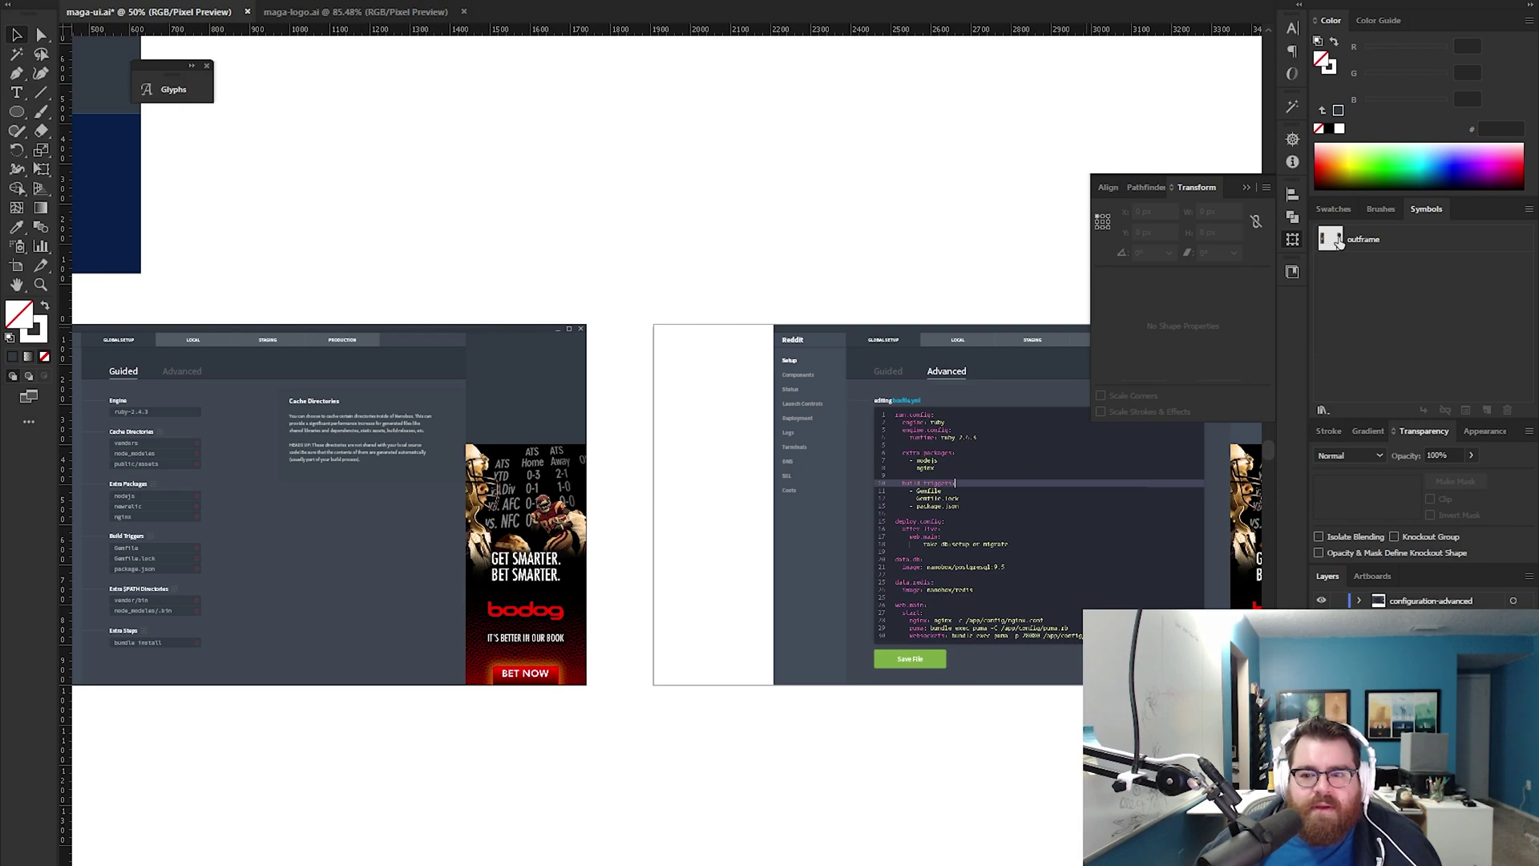
left_click_drag(1338, 242, 700, 347)
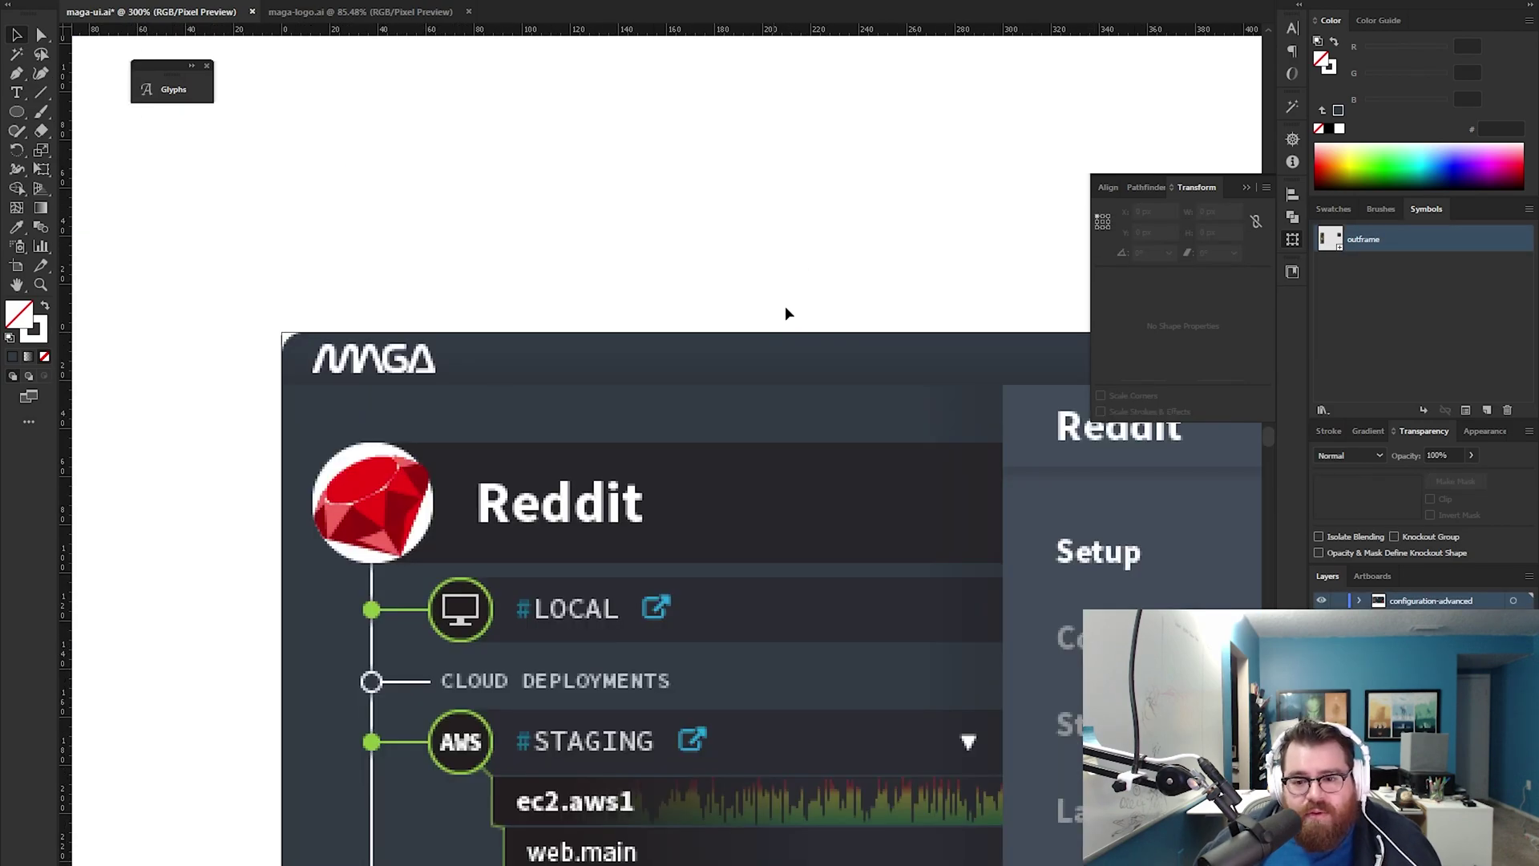
Try shifting the Guided page's frame symbol left over the loose design elements, and undo the shift
key("z")
left_click(697, 607, "alt")
left_click_drag(721, 649, 874, 539)
scroll(385, 461, "down", 5)
left_click(374, 452)
left_click(668, 368)
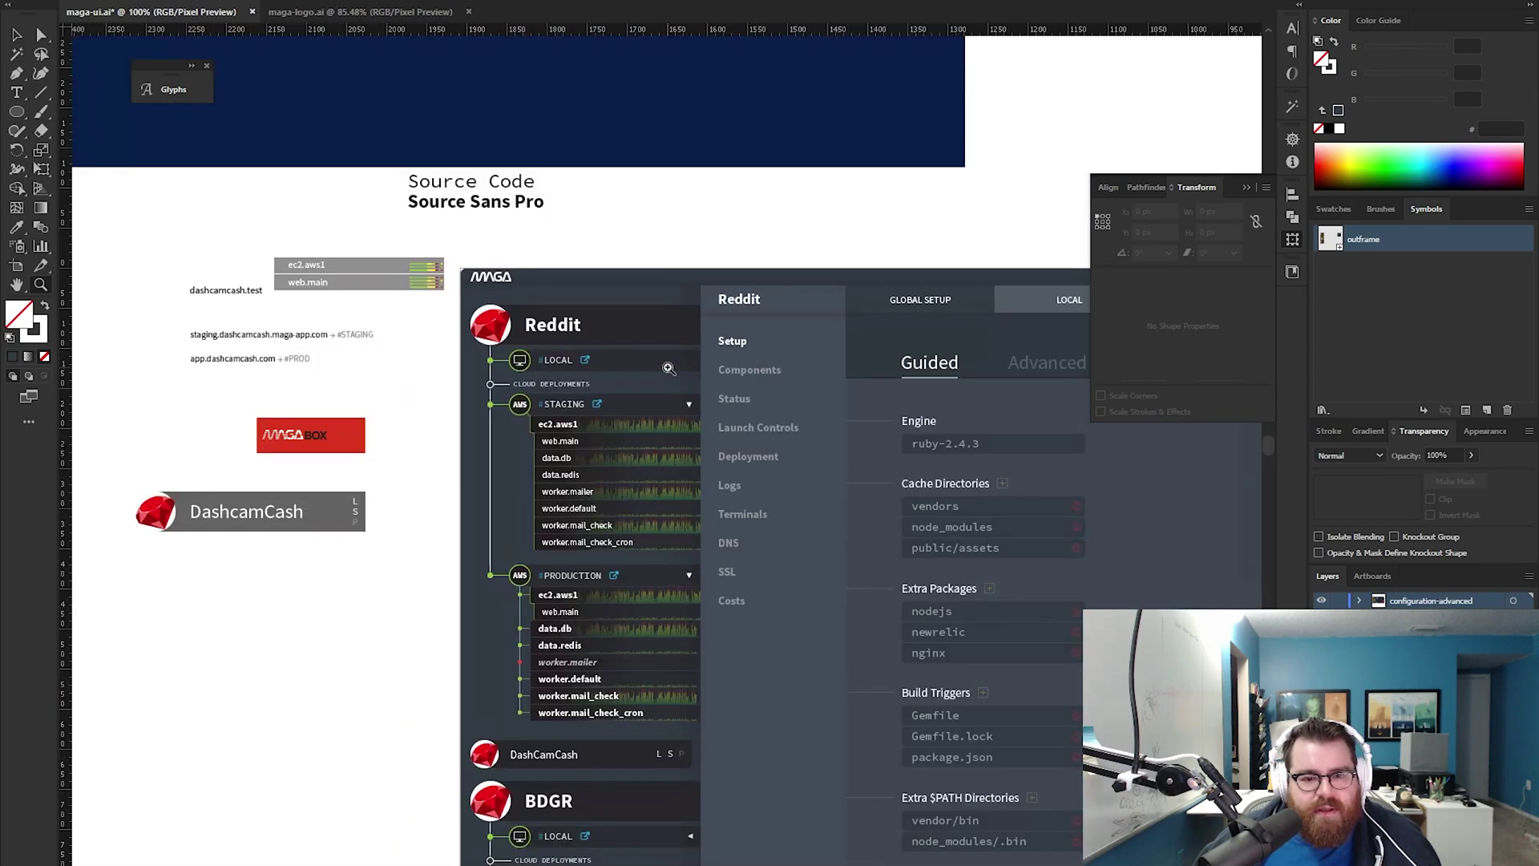
key("v")
left_click_drag(651, 371, 444, 375)
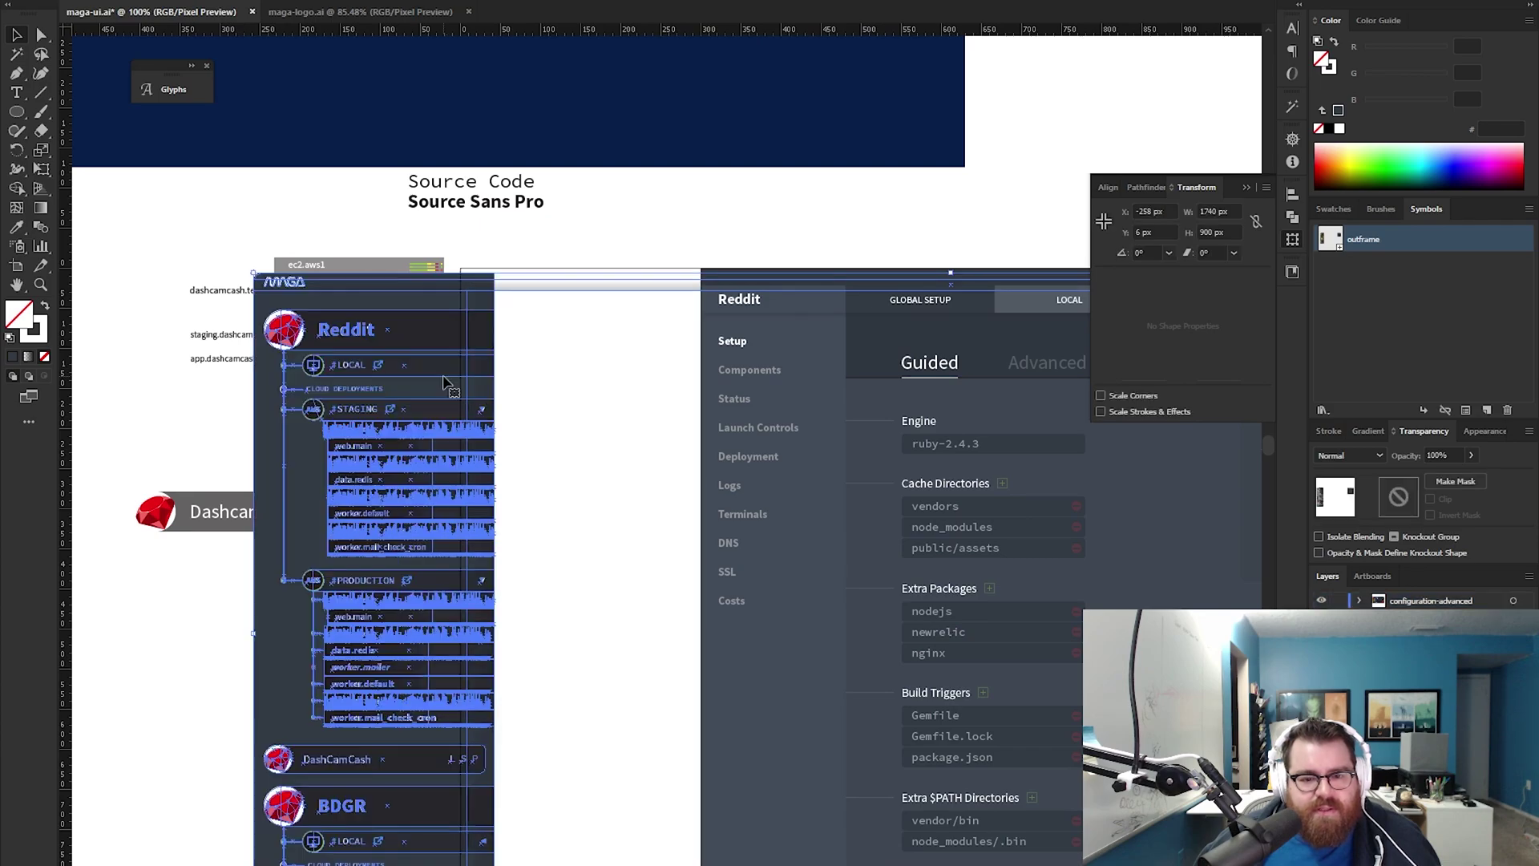
key("ctrl+z")
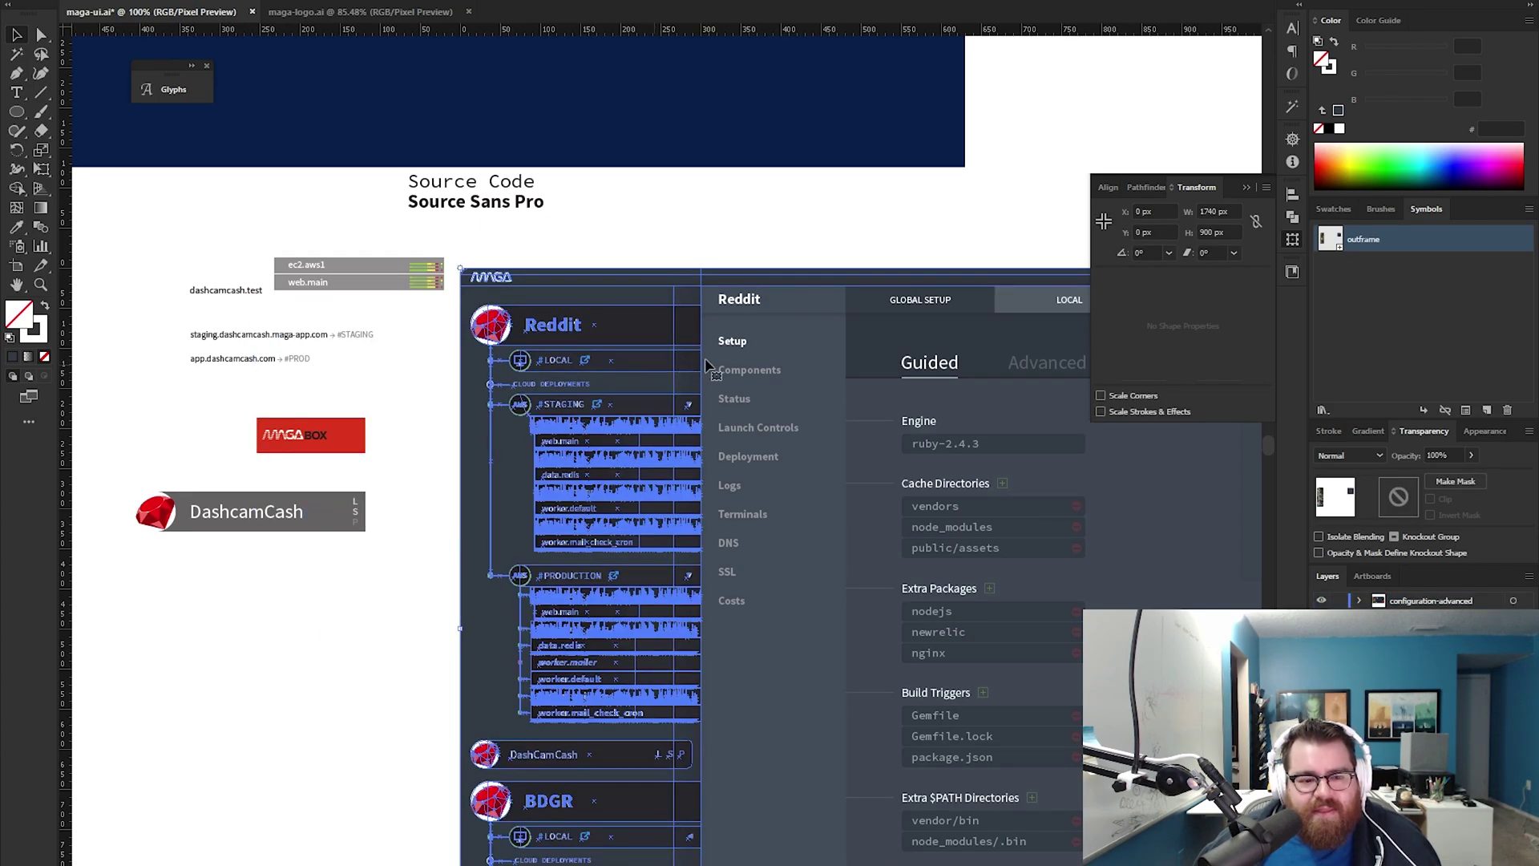
Try moving the Advanced page's frame symbol toward the Guided artboard, and undo that move
left_click_drag(907, 302, 383, 315)
left_click_drag(917, 353, 464, 310)
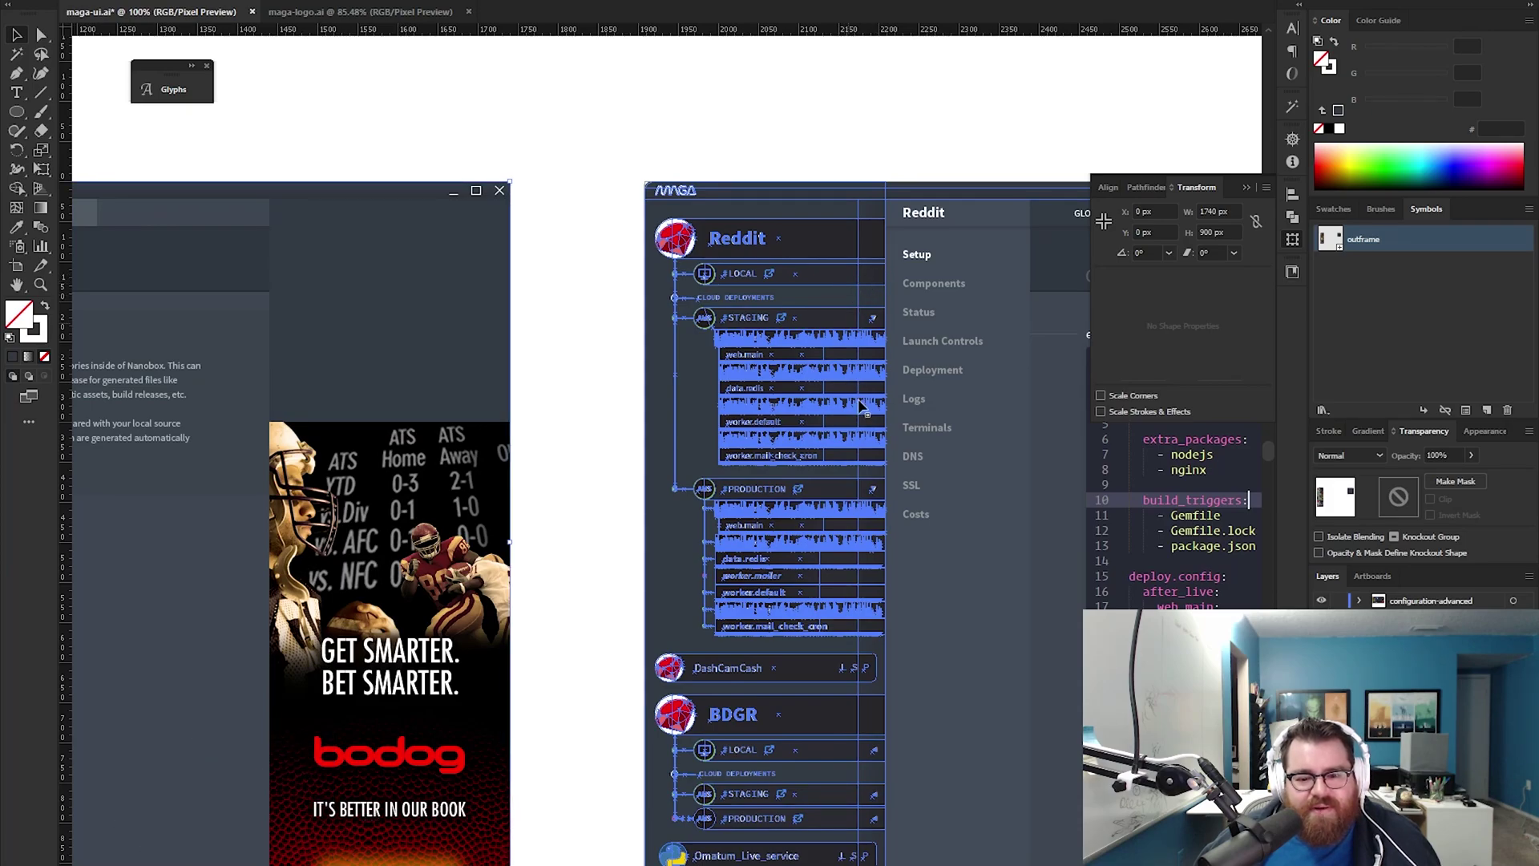
left_click_drag(815, 324, 675, 301)
left_click(879, 308)
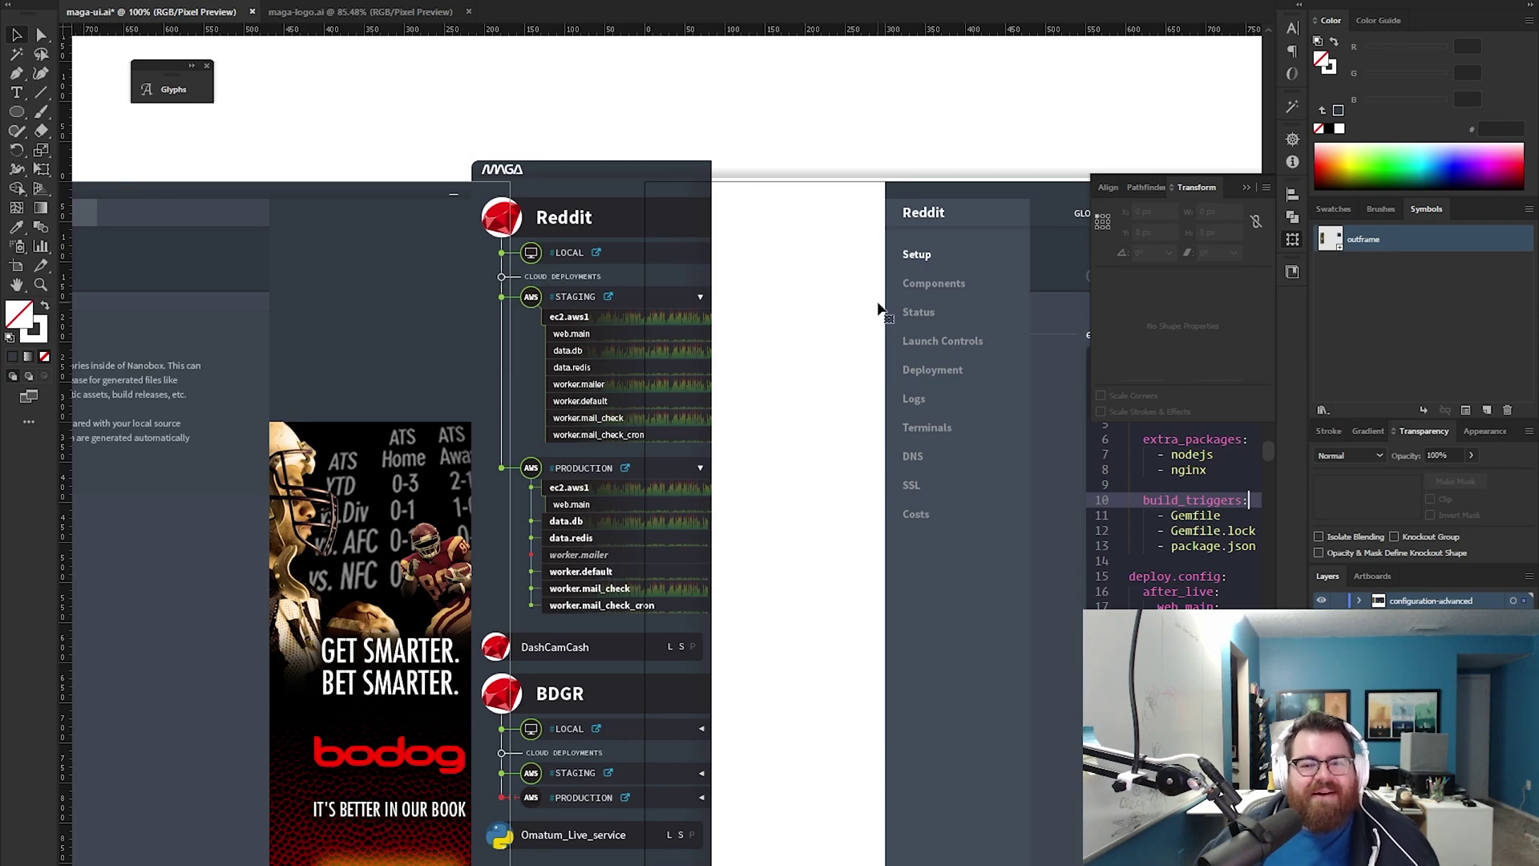
key("ctrl+z")
Create a dynamic Movie Clip symbol named outerframe from the Advanced page's outer frame artwork
left_click(778, 141)
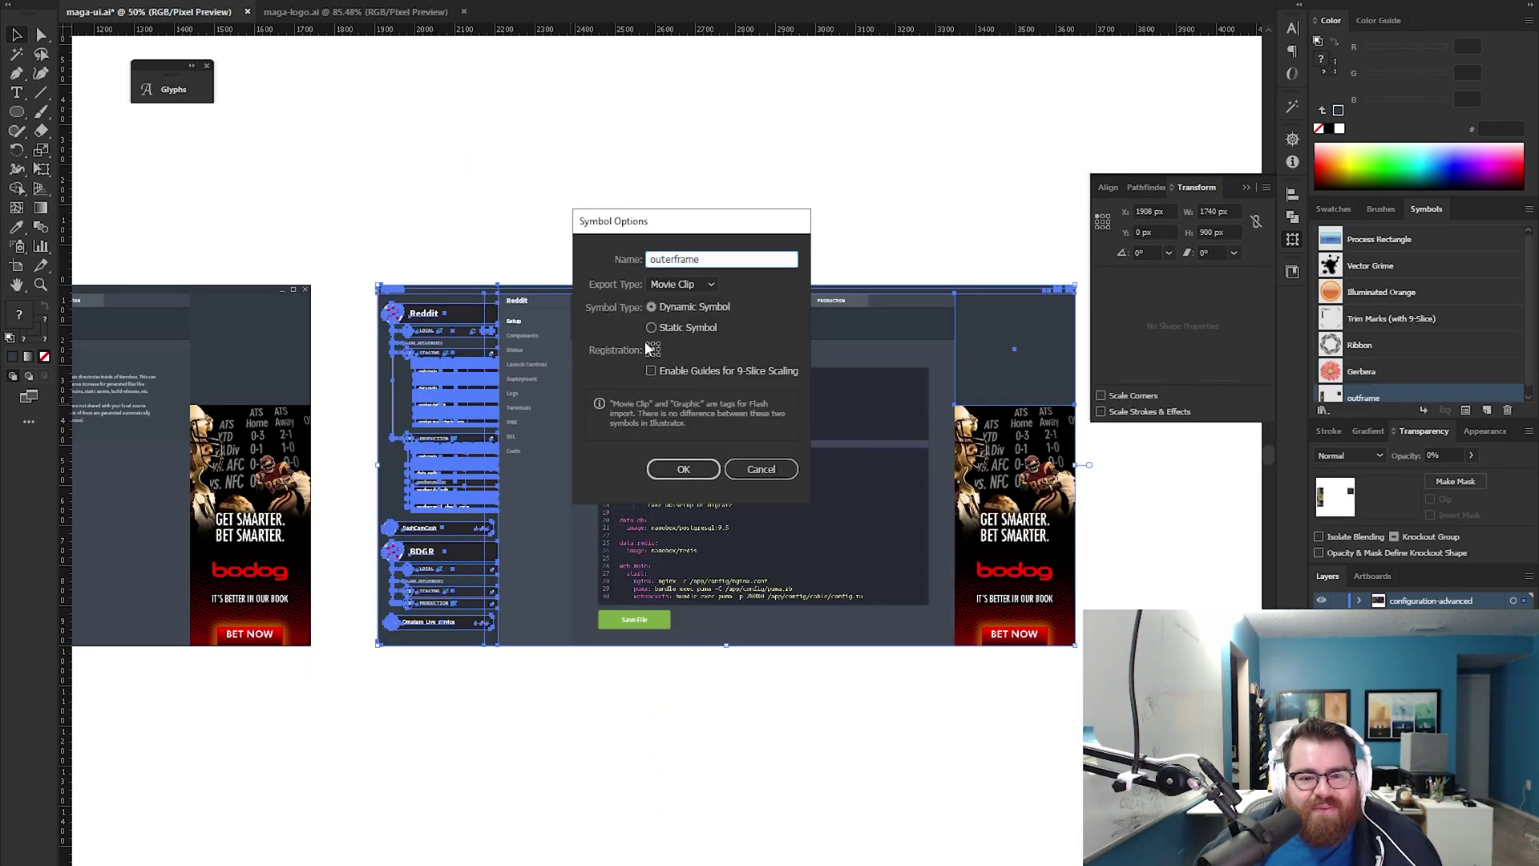
left_click(675, 473)
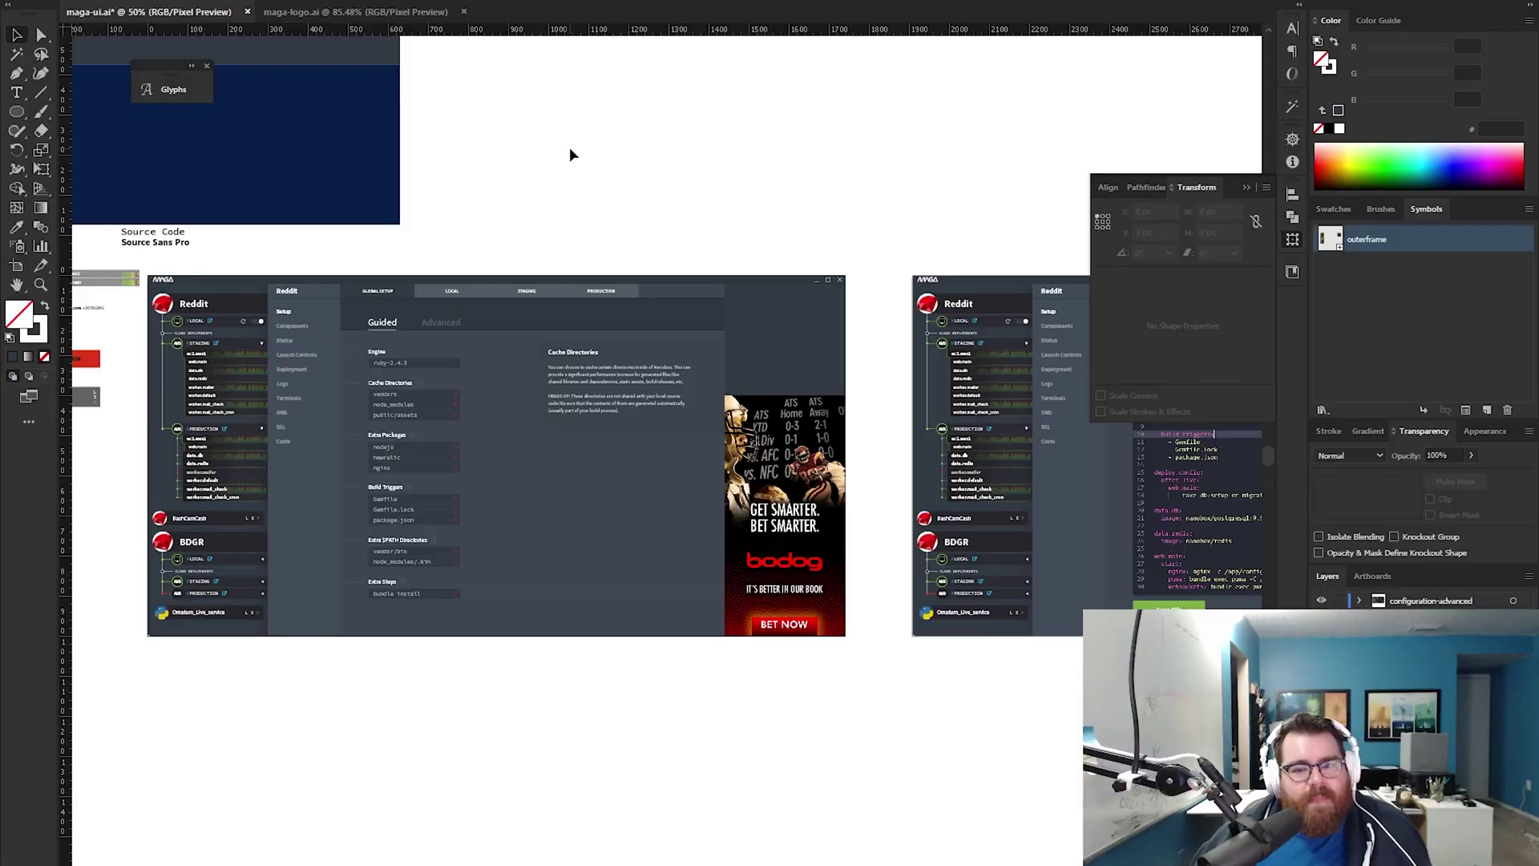
Open the Guided page's outerframe symbol instance for editing at the first app title in the deployment sidebar
key("z")
left_click(330, 374)
left_click(719, 417)
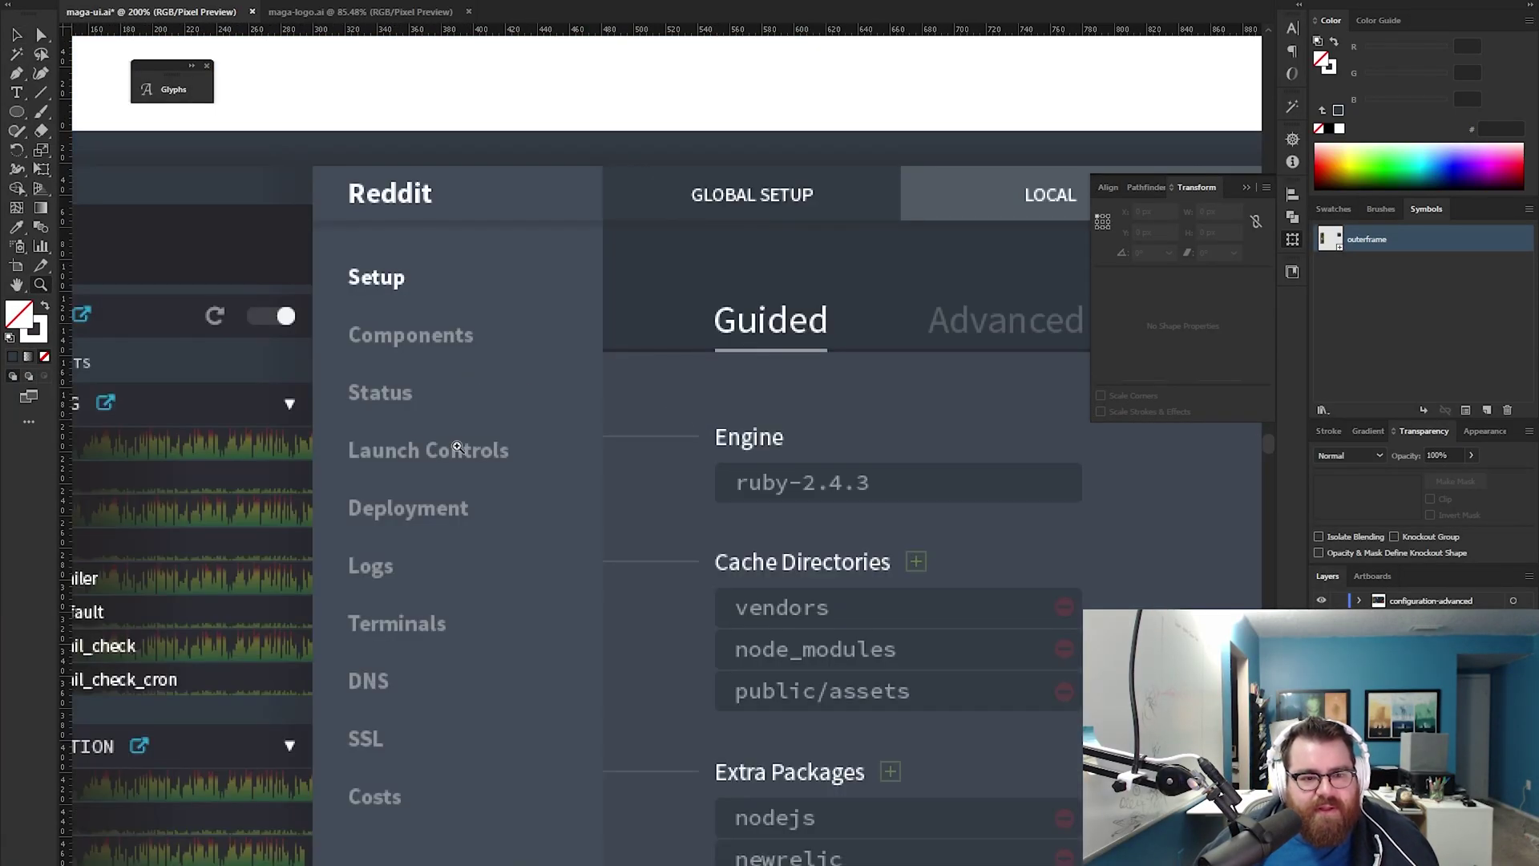
left_click_drag(245, 278, 696, 370)
key("v")
left_click(487, 349)
double_click(491, 352)
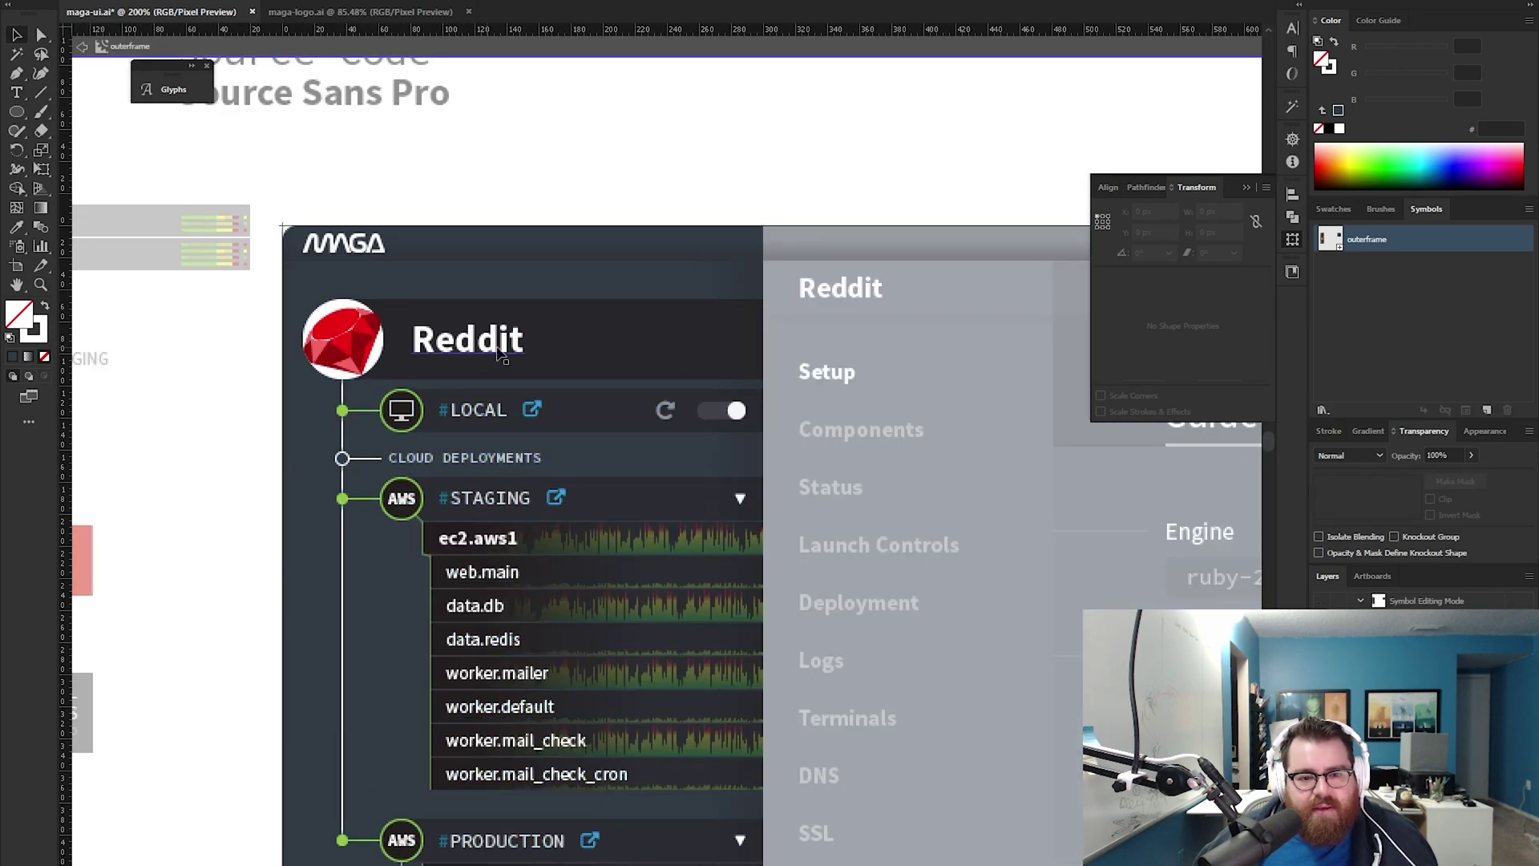
Change the first app title in the outerframe symbol to Breaddit and exit symbol editing
key("t")
left_click(414, 339)
type("B")
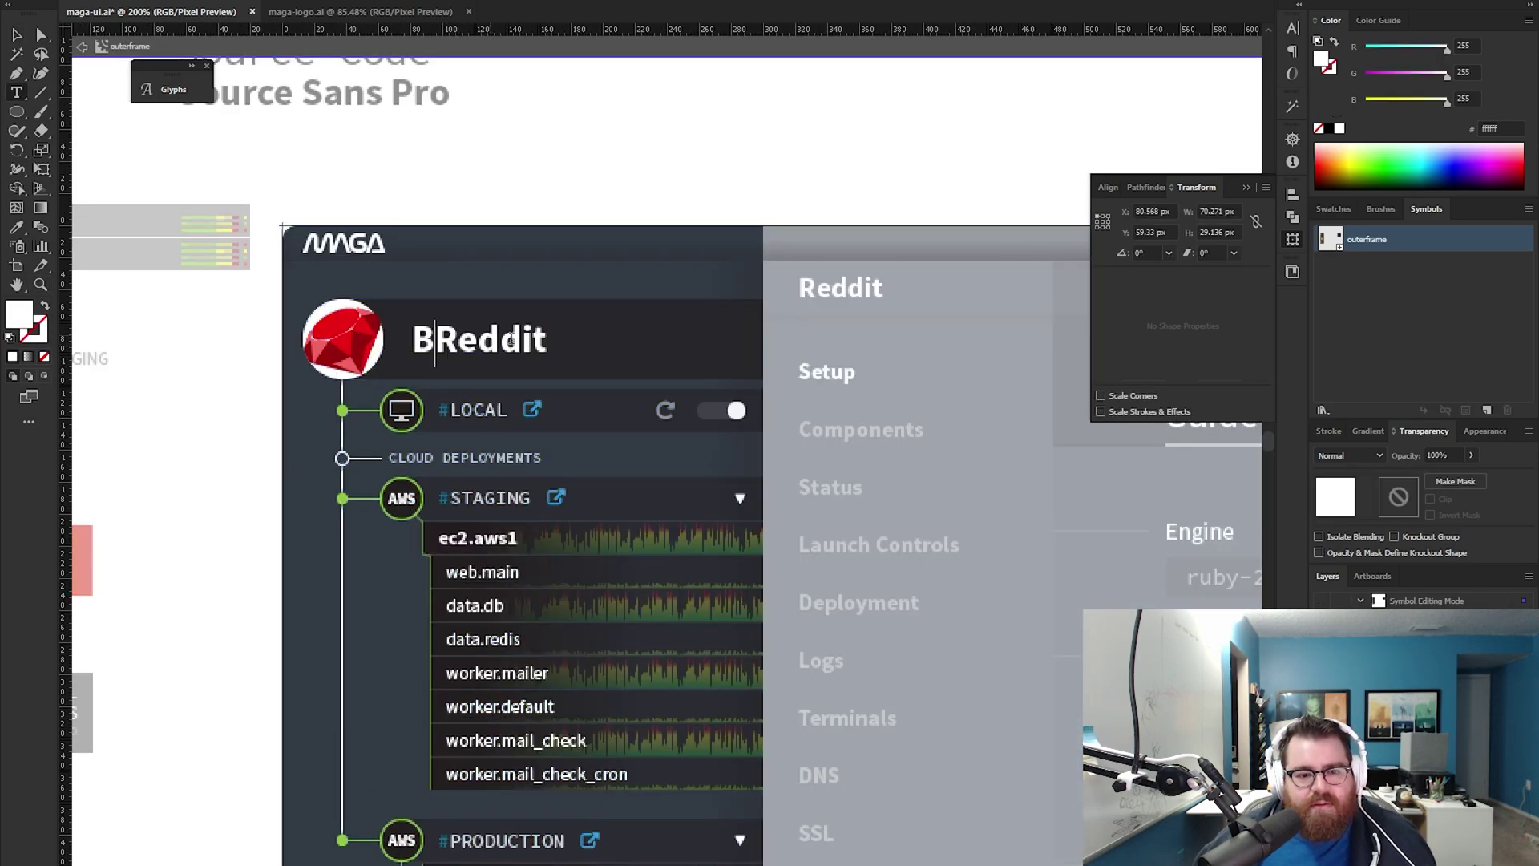
key("Delete")
type("r")
key("Right")
type("a")
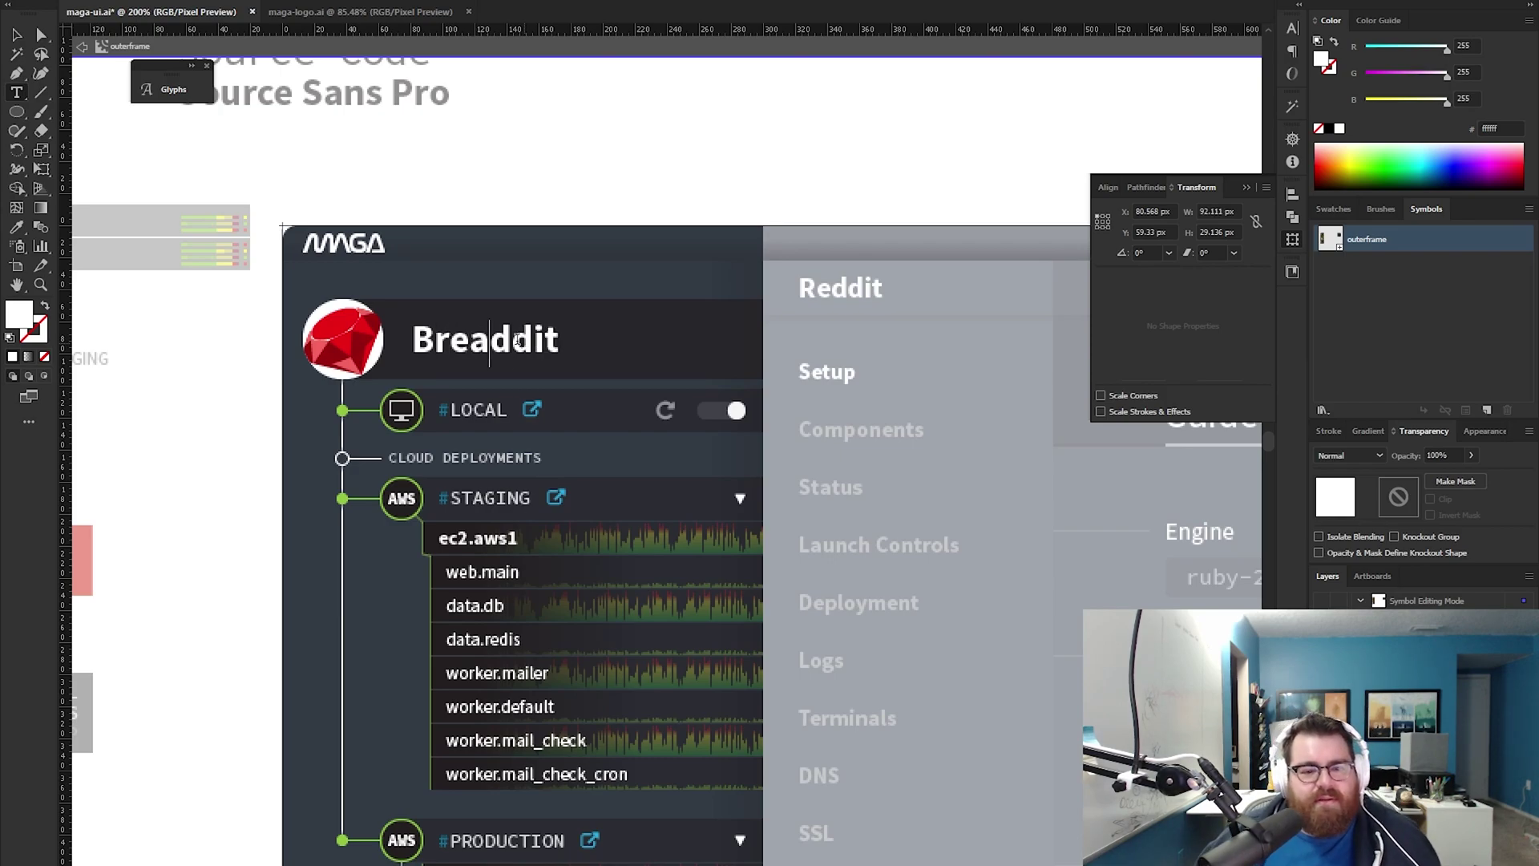
key("Escape")
double_click(622, 161)
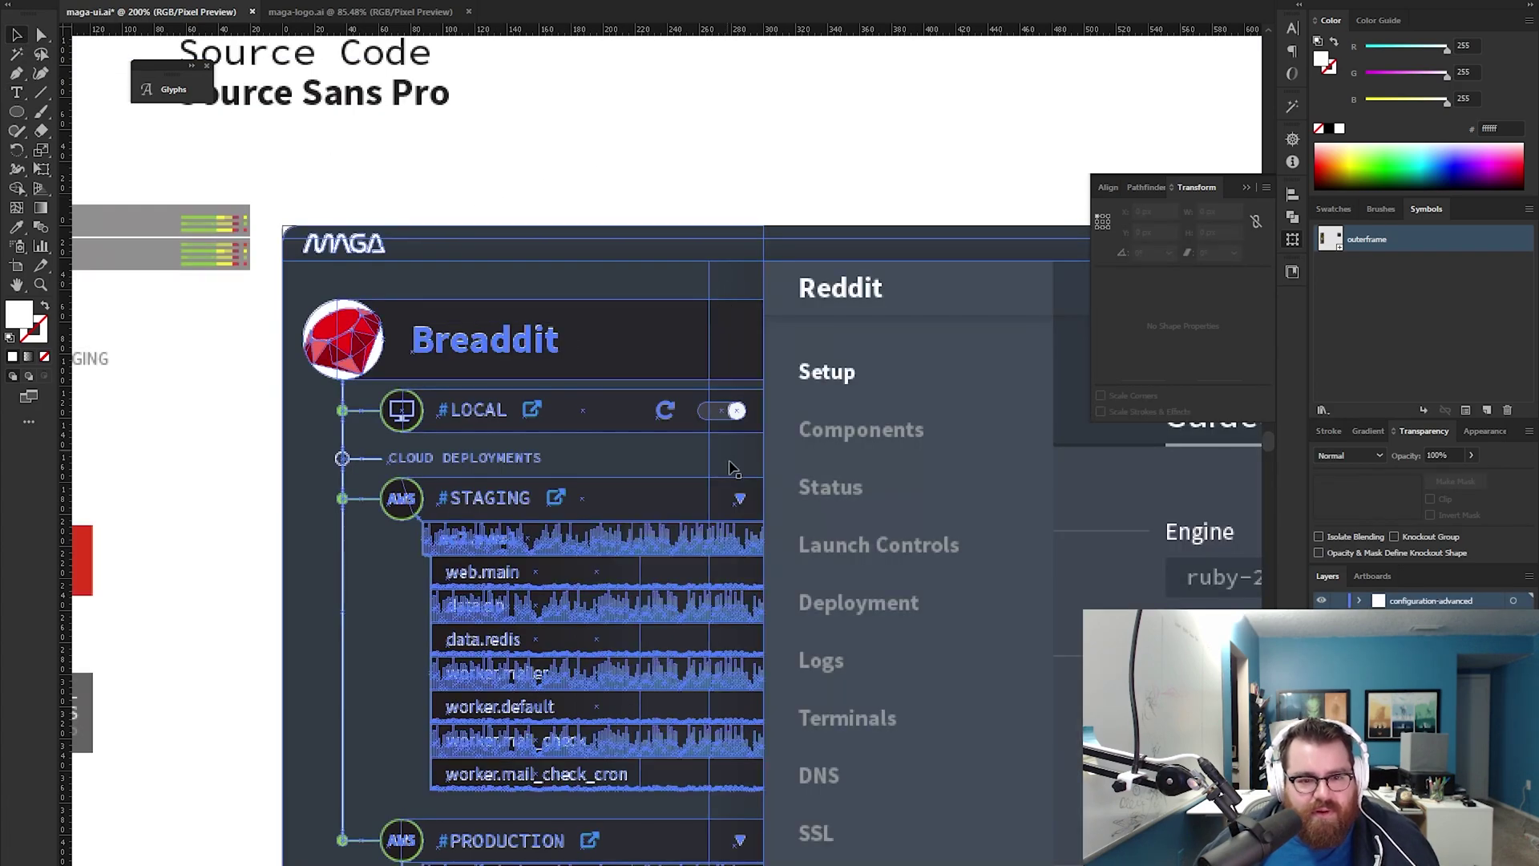
Check the edited app title in the outer frame on both the Guided and Advanced pages
key("z")
left_click(857, 525, "alt")
left_click(857, 524, "alt")
left_click_drag(886, 522, 463, 527)
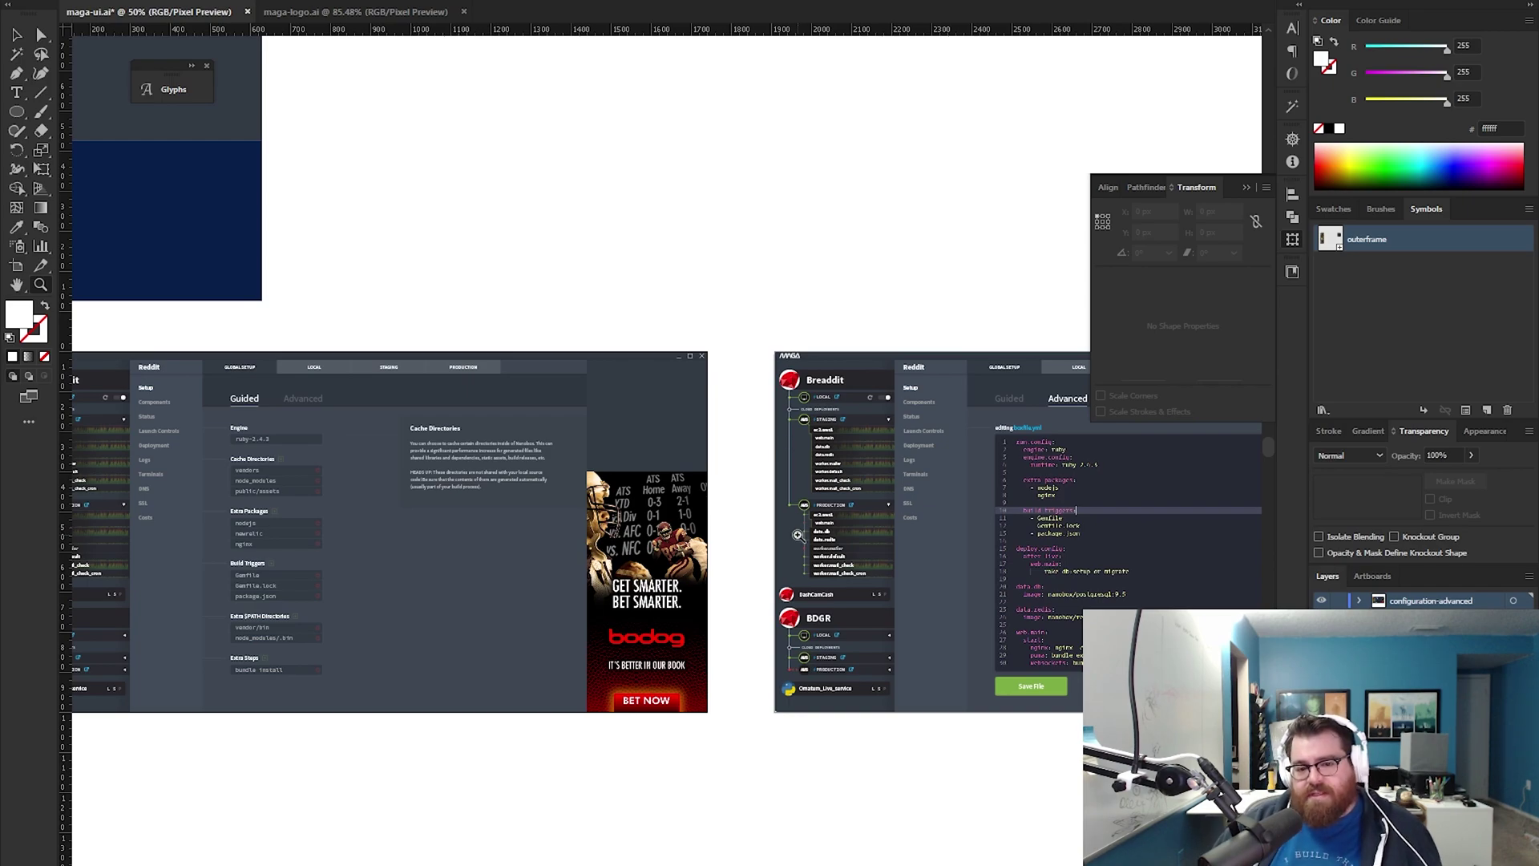
key("ctrl+1")
key("v")
key("alt+Tab")
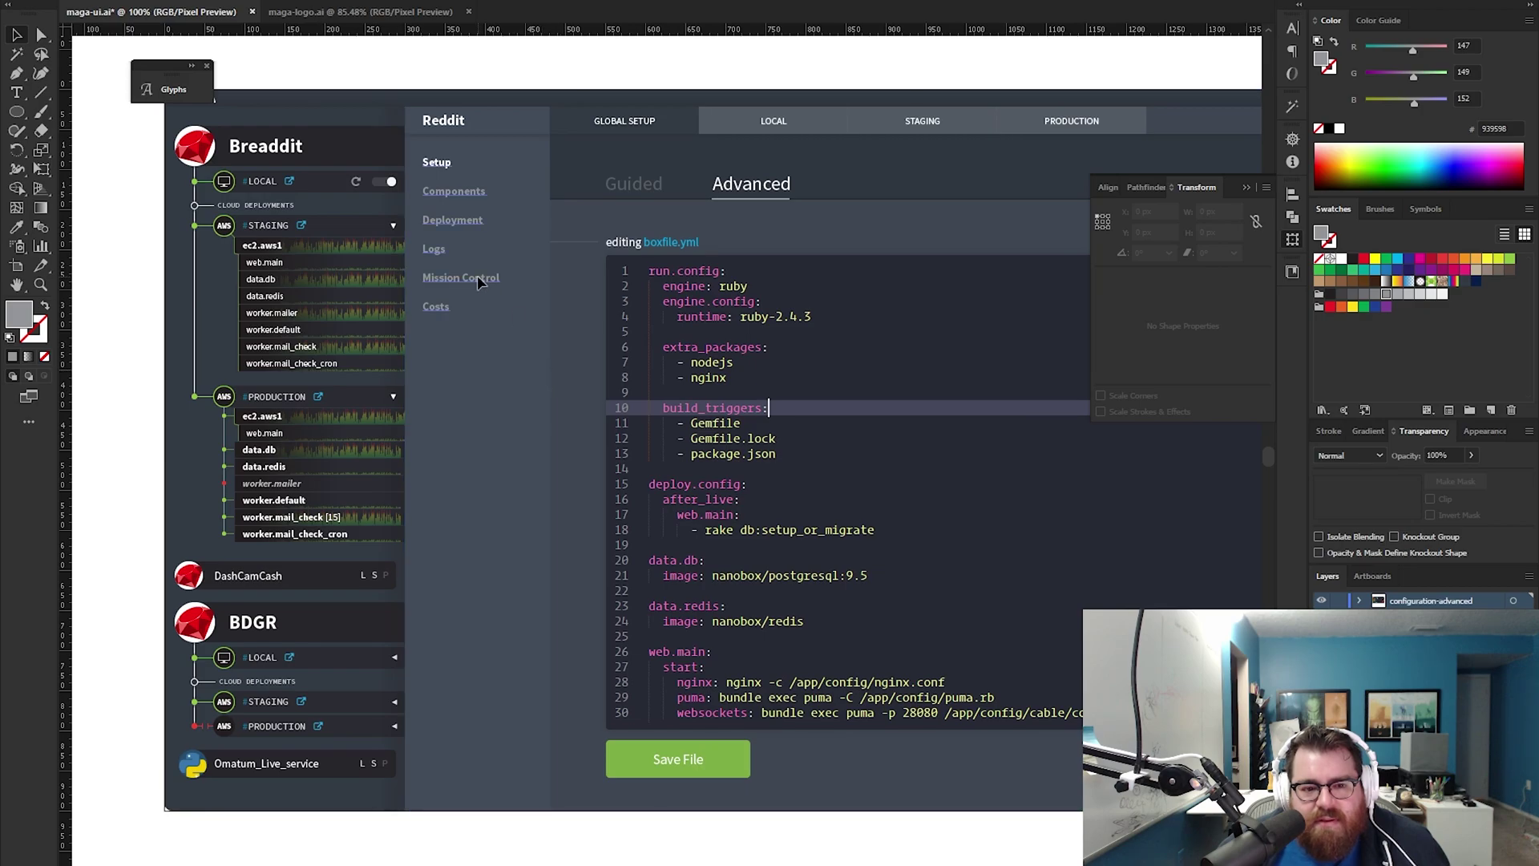
Review the section menu and deployment sidebar across the Advanced and Guided pages
key("z")
left_click(668, 428, "alt")
left_click_drag(791, 455, 672, 450)
scroll(505, 405, "up", 3)
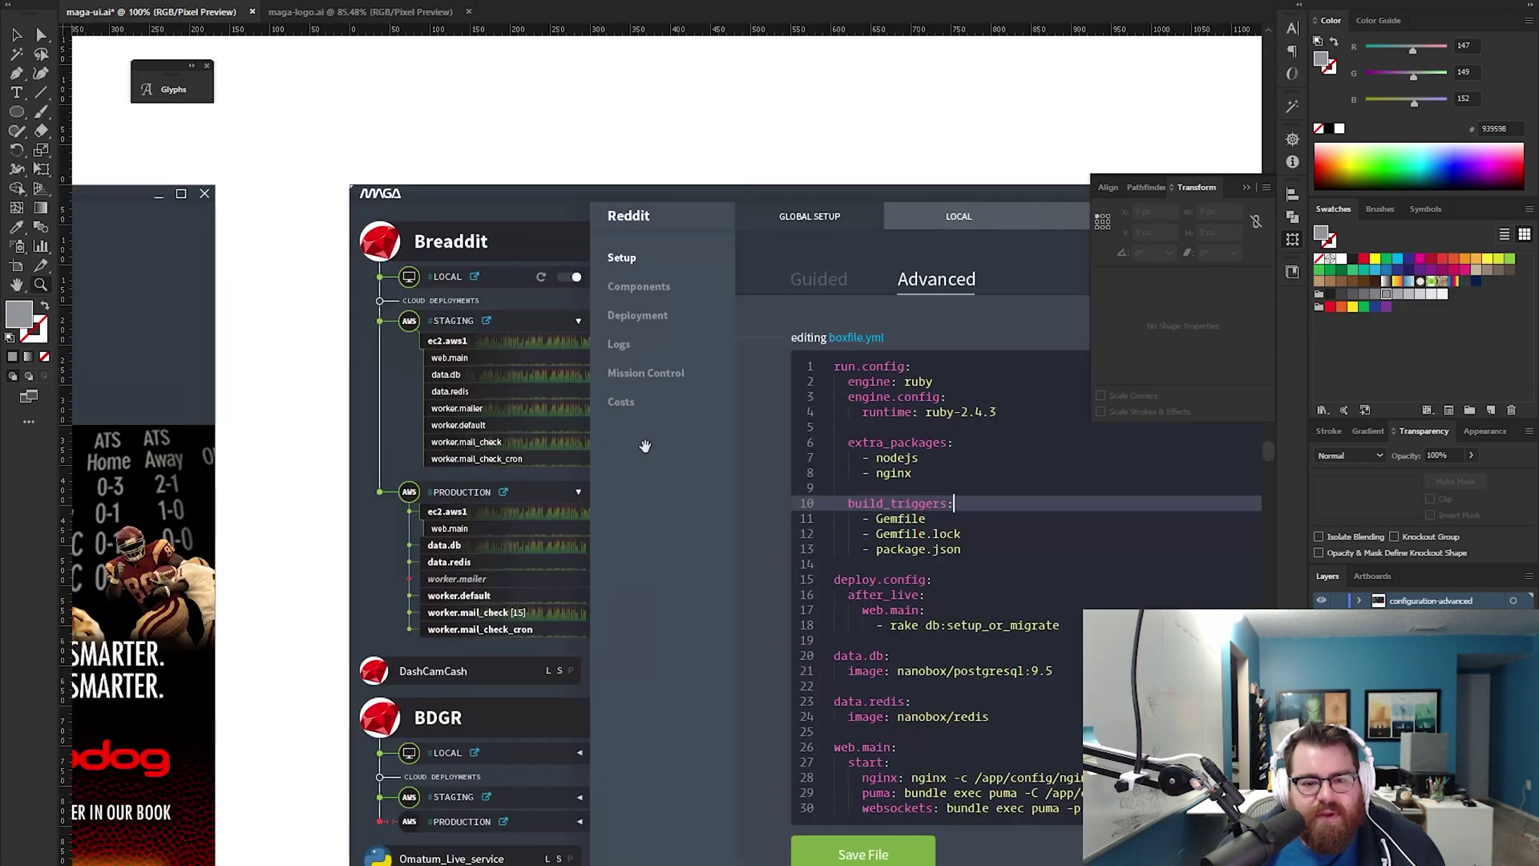
left_click_drag(541, 442, 530, 444)
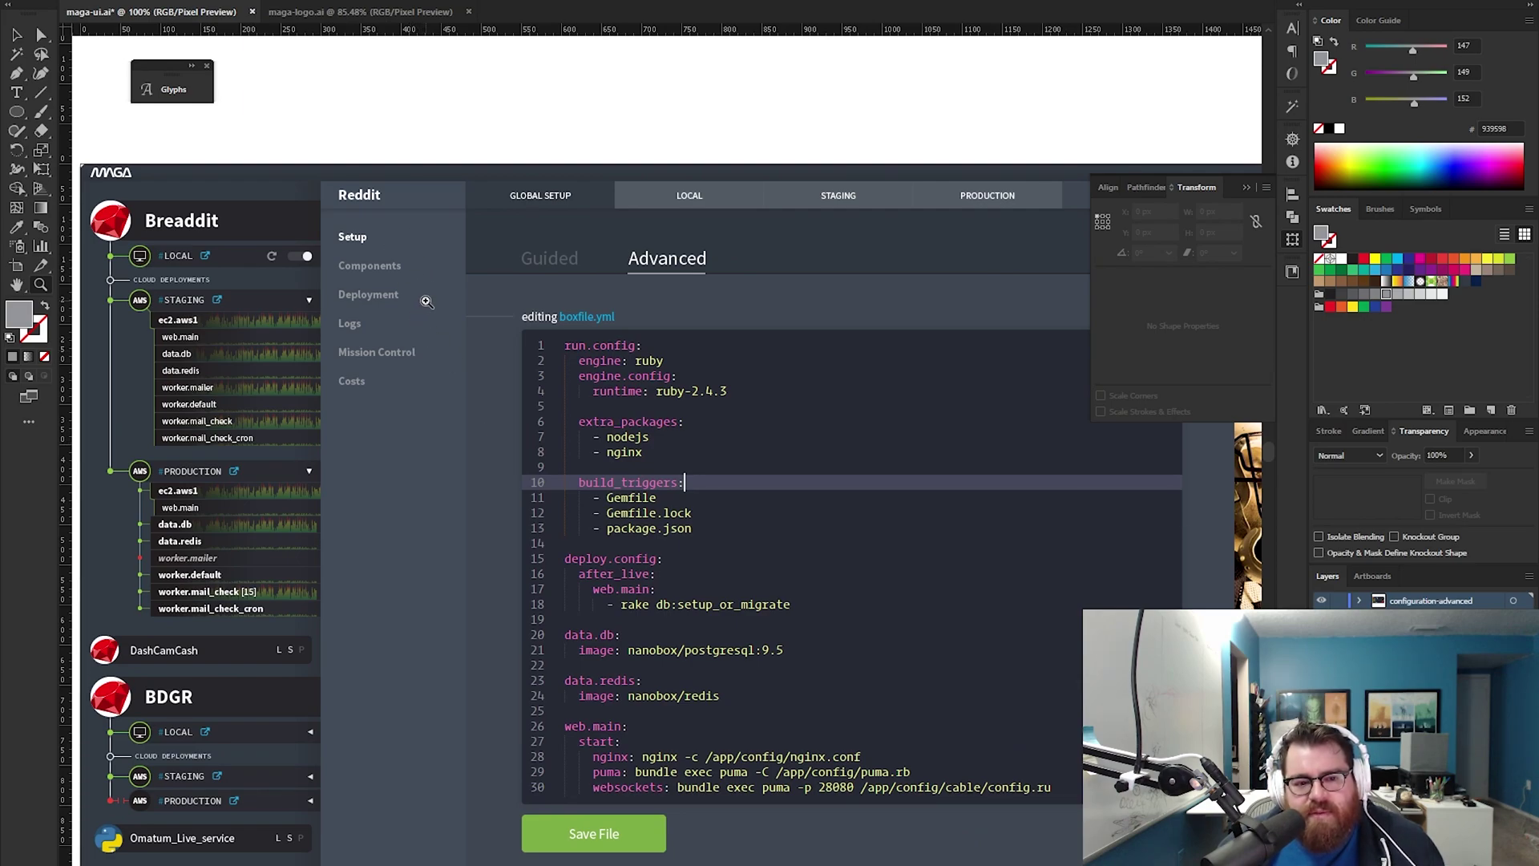
key("v")
left_click(538, 265)
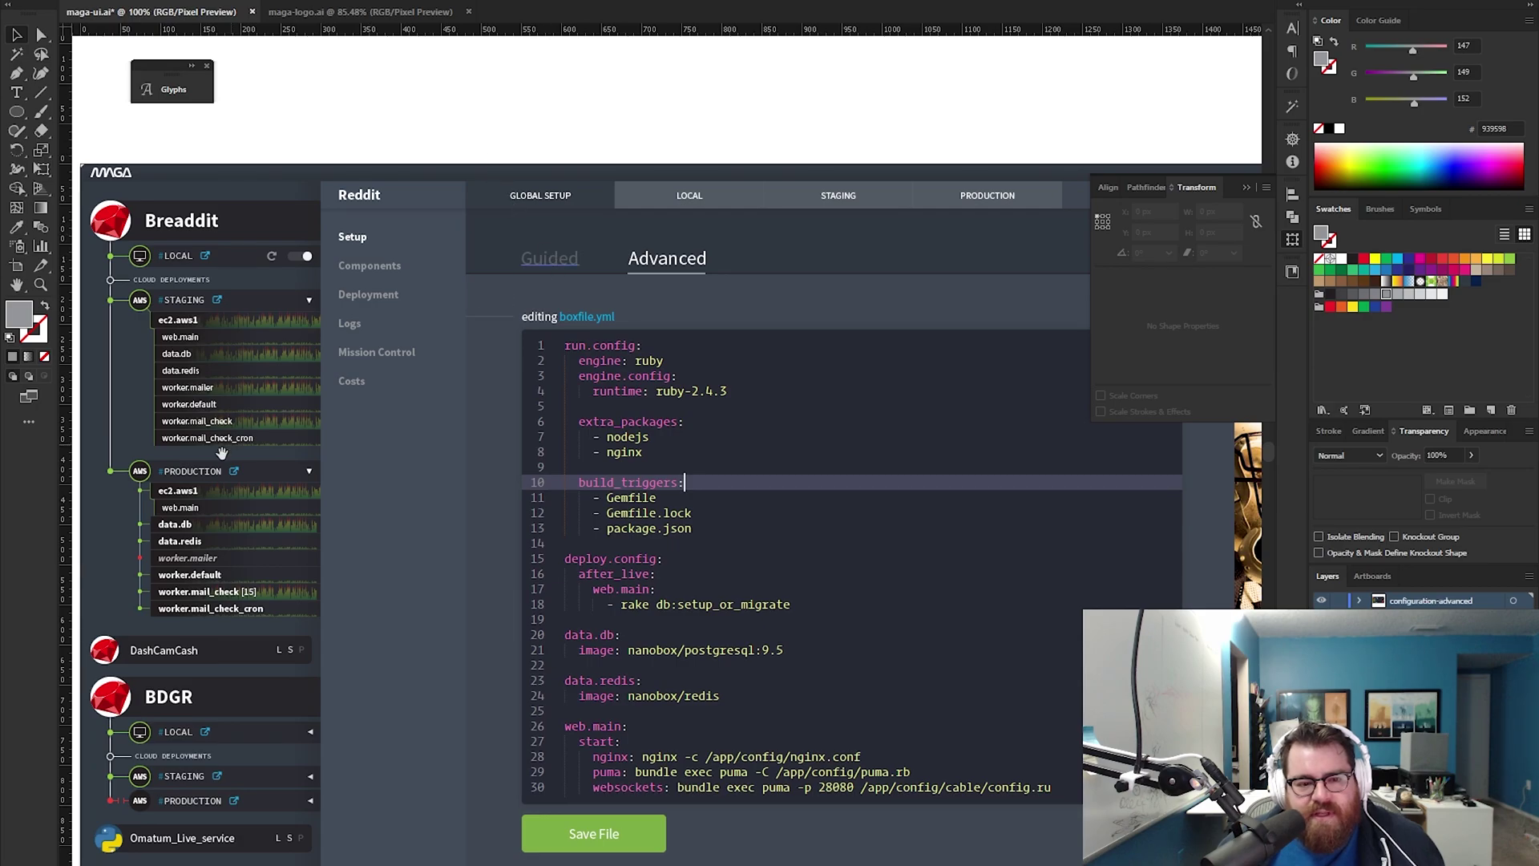
left_click_drag(221, 453, 1042, 389)
left_click_drag(121, 432, 652, 412)
left_click_drag(477, 395, 703, 427)
scroll(703, 429, "right", 4)
left_click_drag(758, 287, 749, 346)
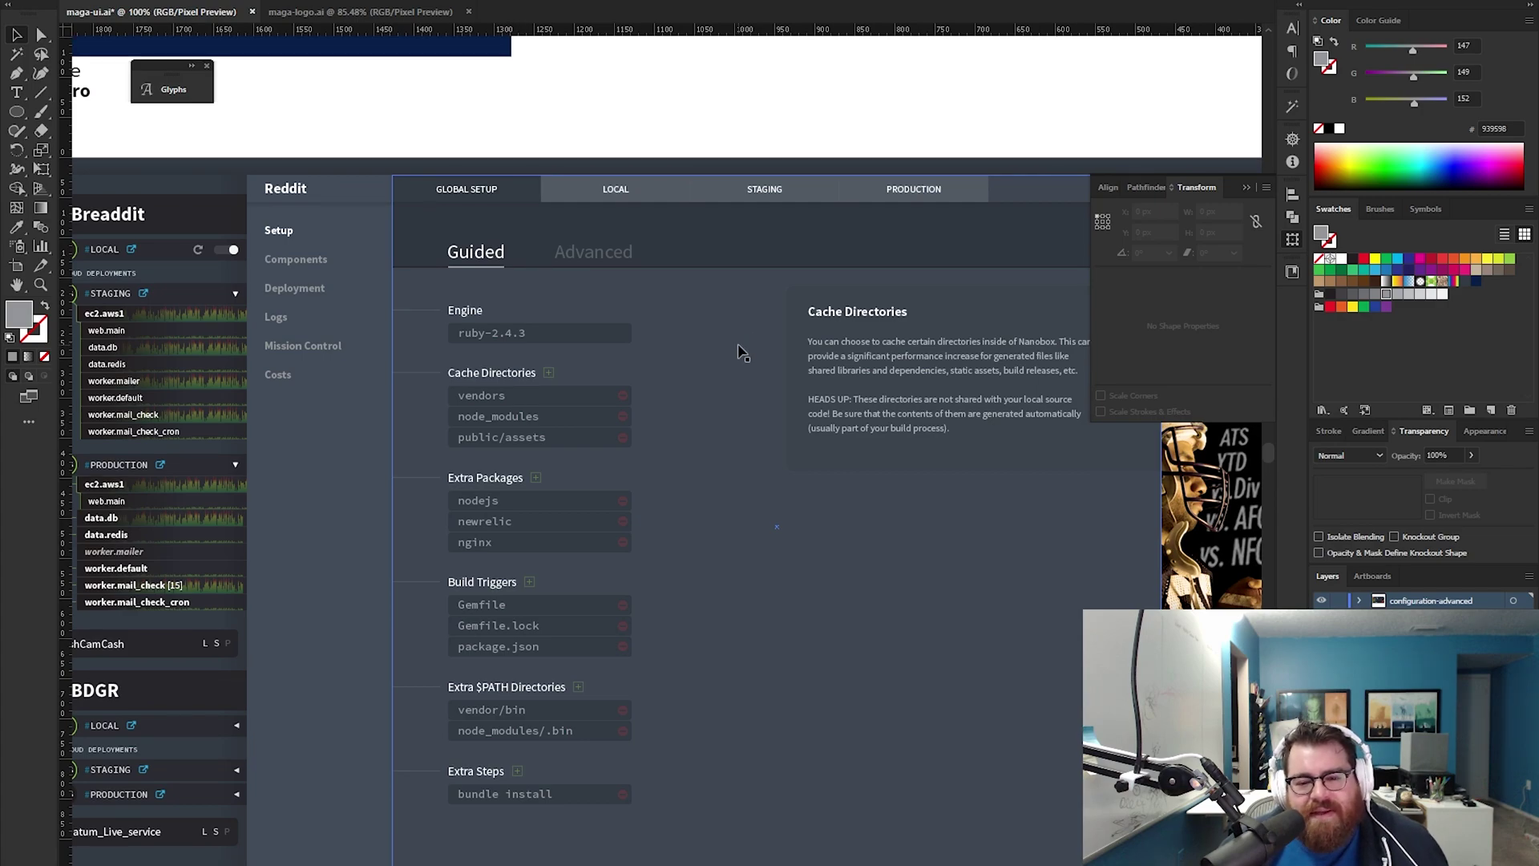